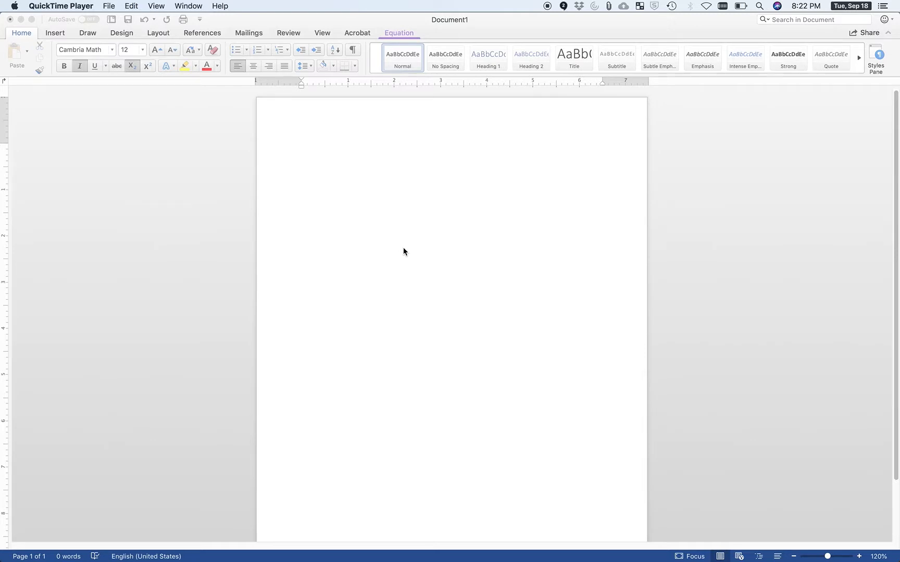
Step: Insert a new blank equation at the start of the empty document
left_click(427, 141)
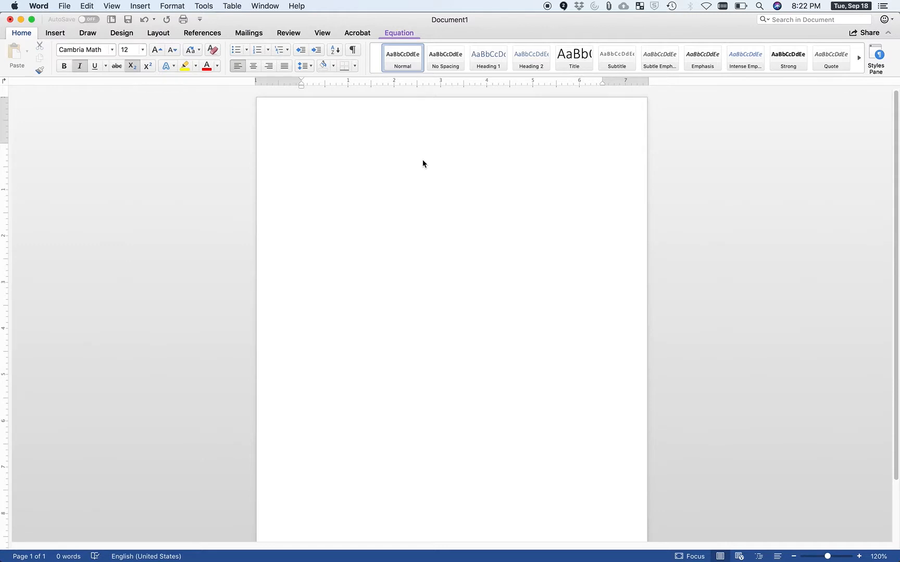
left_click(140, 7)
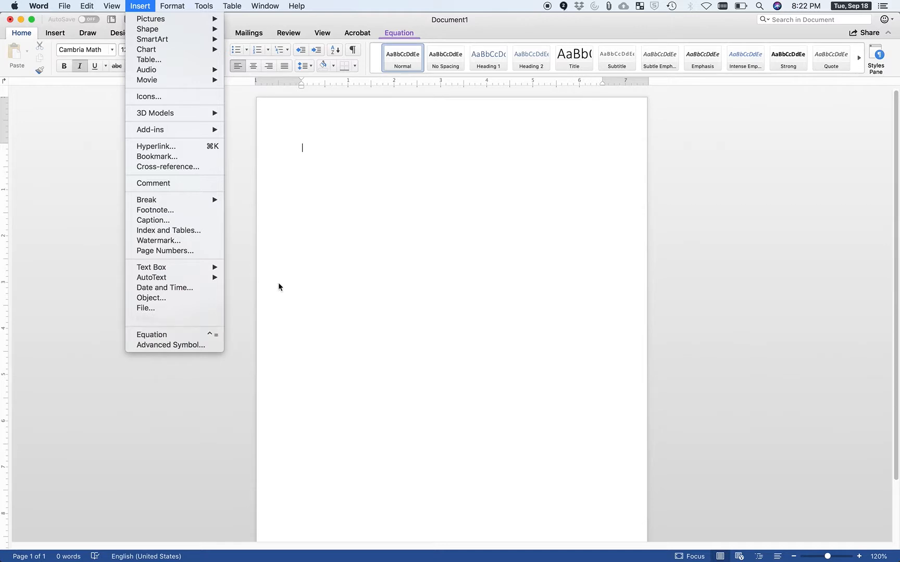
left_click(344, 162)
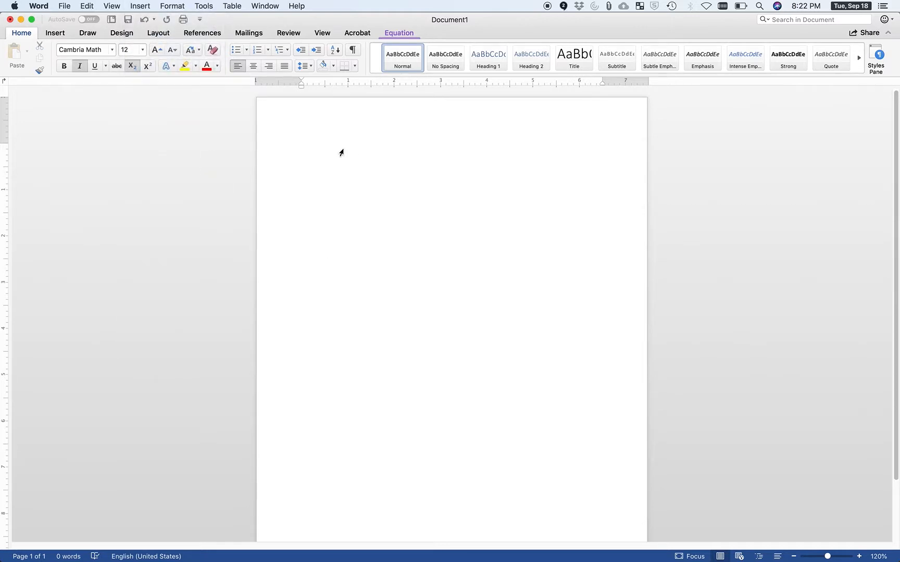
key("ctrl+=")
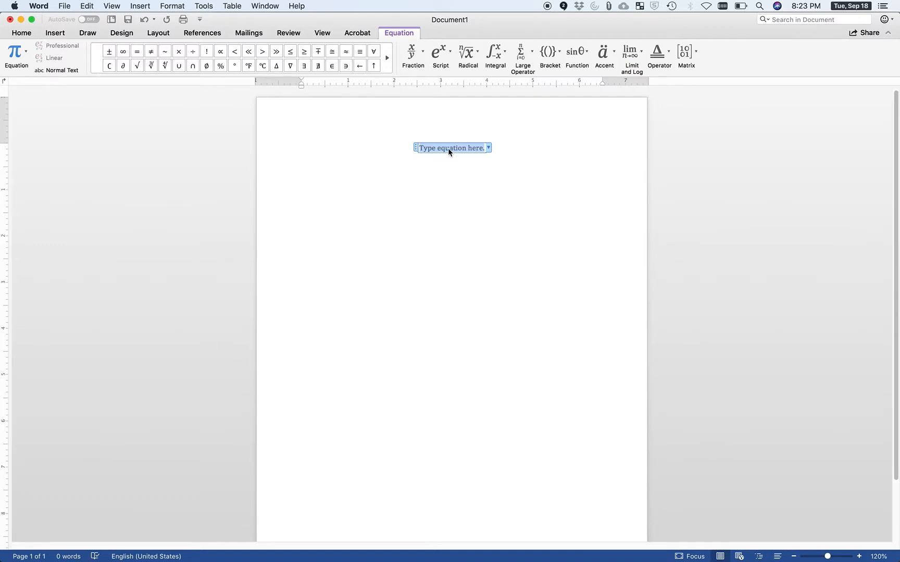
Step: Begin the equation with F(x)=, followed by an opening curly brace and \matrix with an opening parenthesis
type("F")
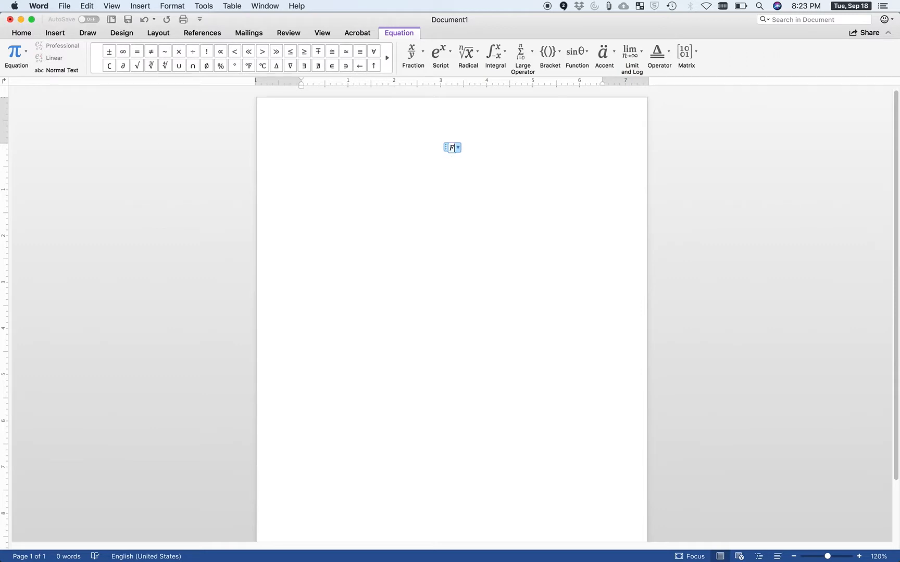
type("(x)")
type("=")
type("{")
type("\\matrix")
type("(")
Step: Enter the first matrix row as 0&x<0
type("x")
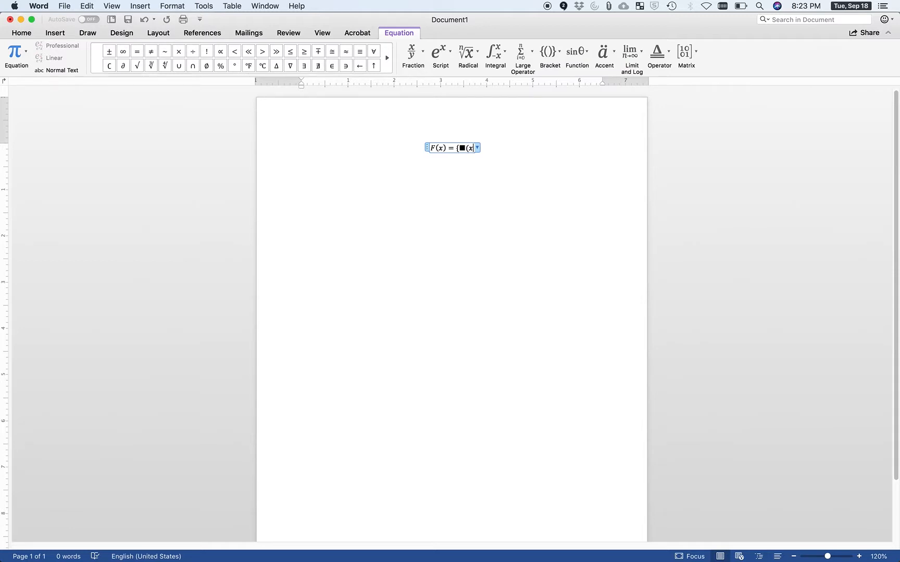
type("&")
key("BackSpace")
key("BackSpace")
type("0&x")
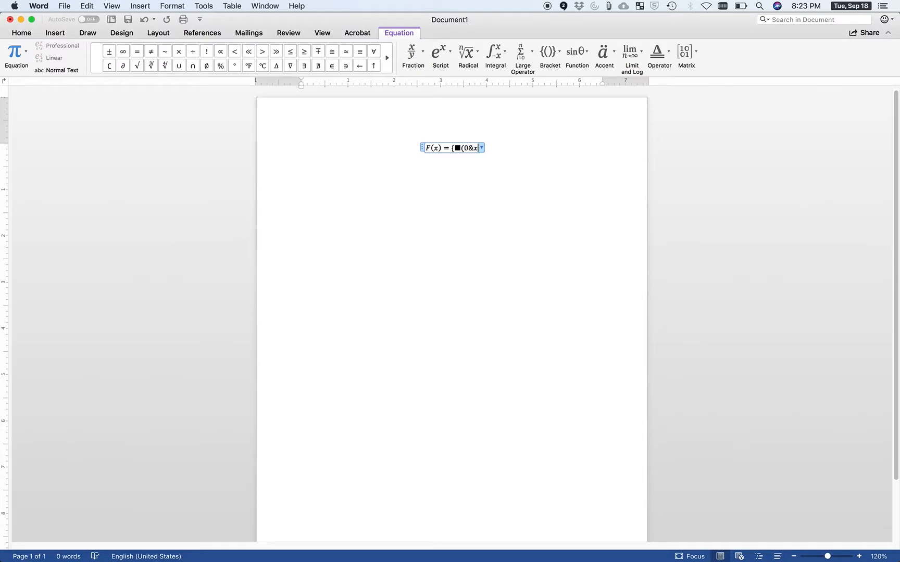
type("<0")
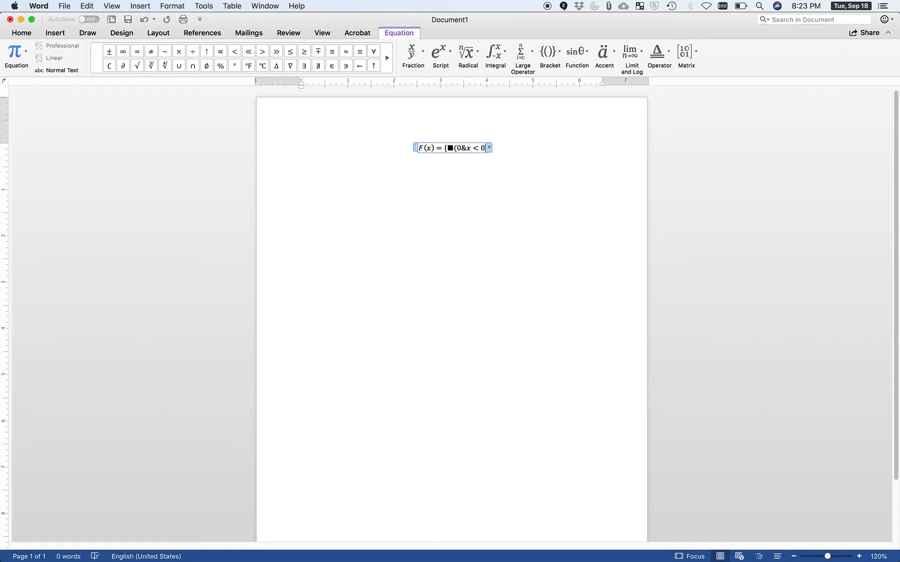
Step: Add a second matrix row after an @ separator, with x² as the value and 0≤x≤1 as the condition
type("@")
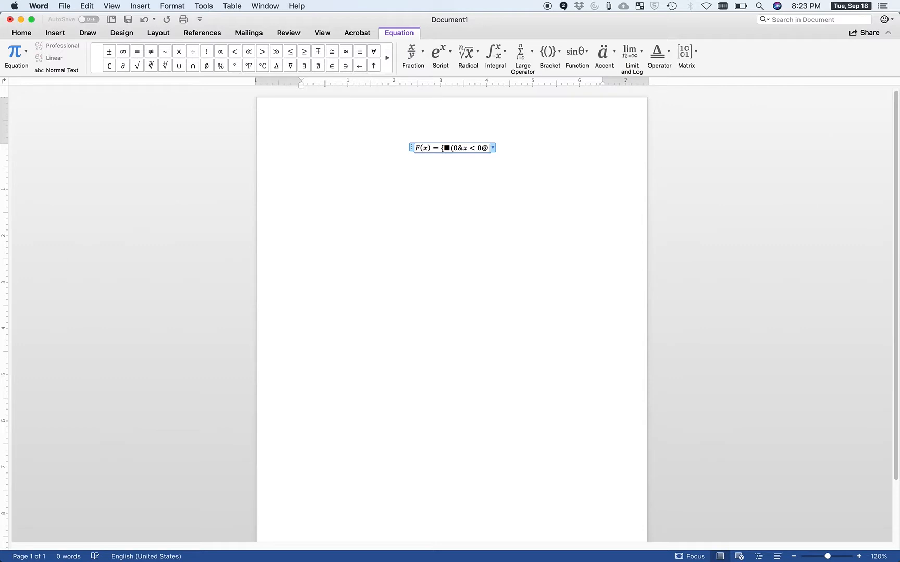
type("x")
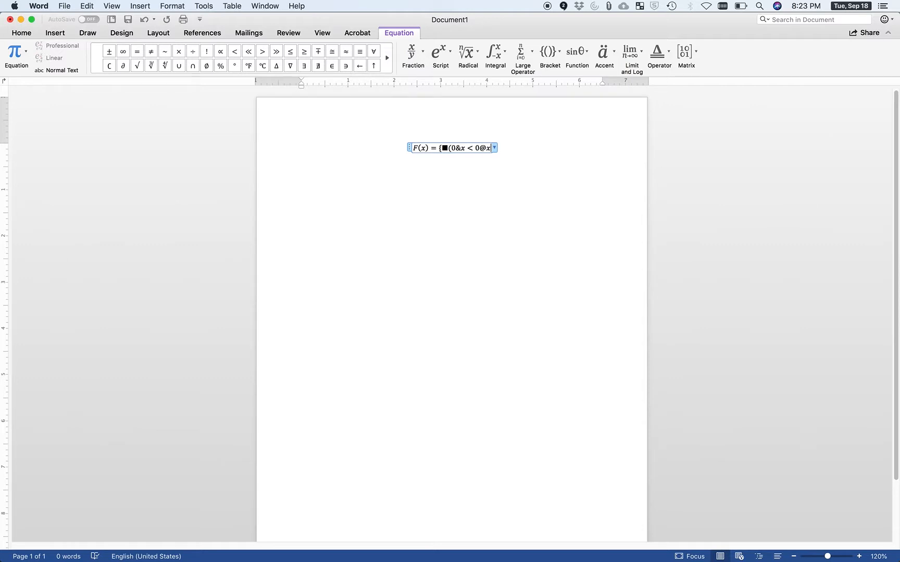
type("^2")
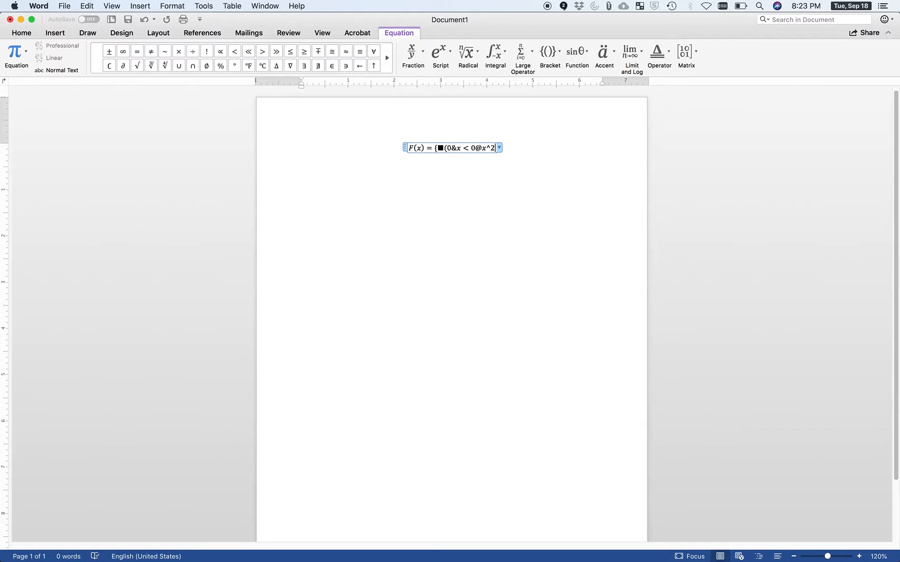
key("BackSpace")
key("BackSpace")
type("²&x")
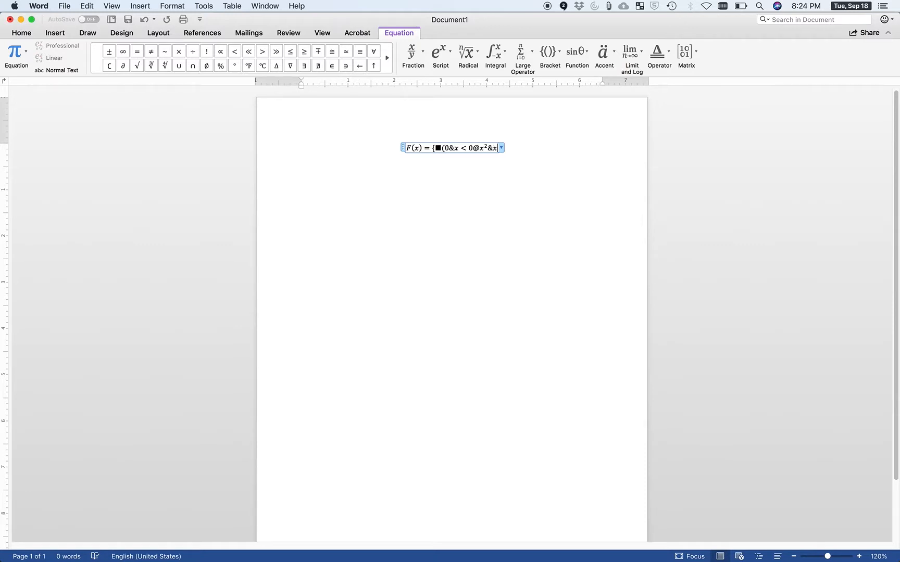
key("BackSpace")
type("0")
type("<=")
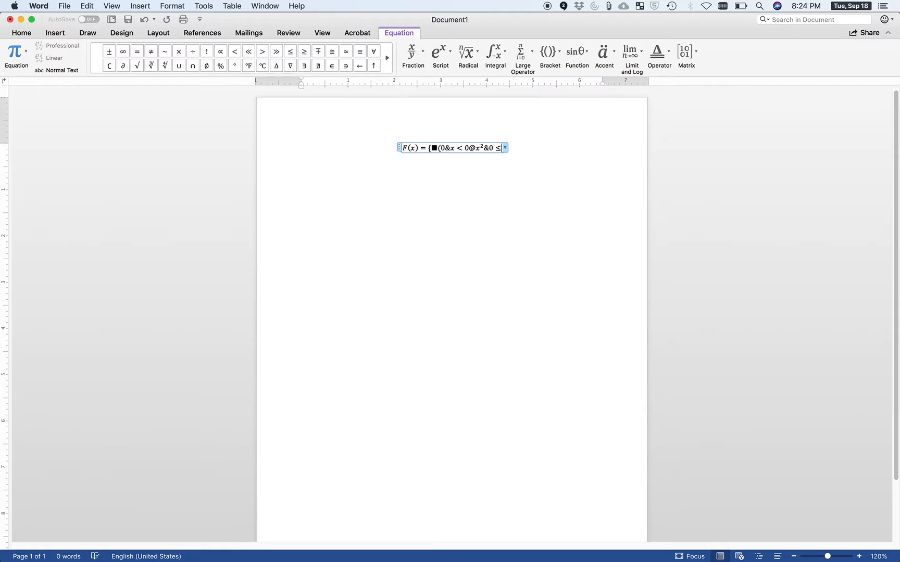
type("x<")
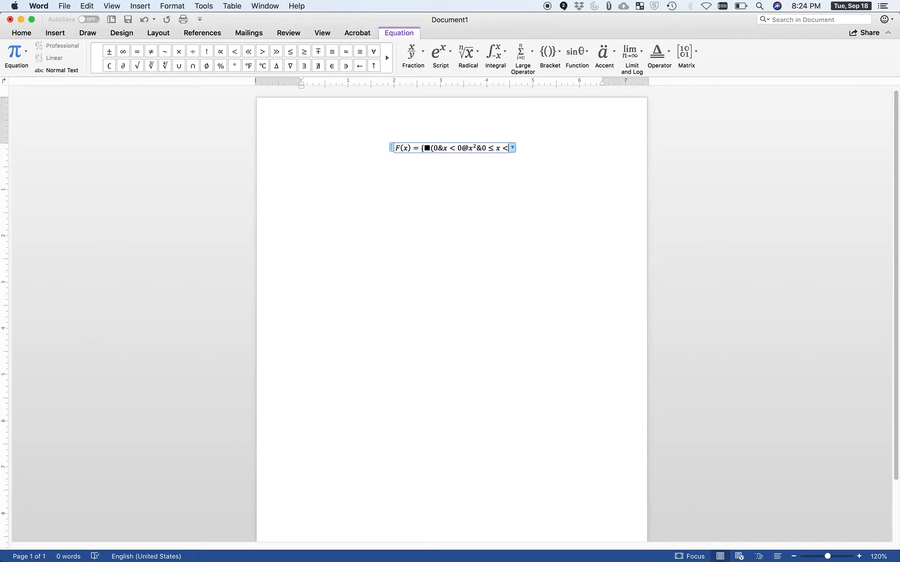
type("=")
type("1")
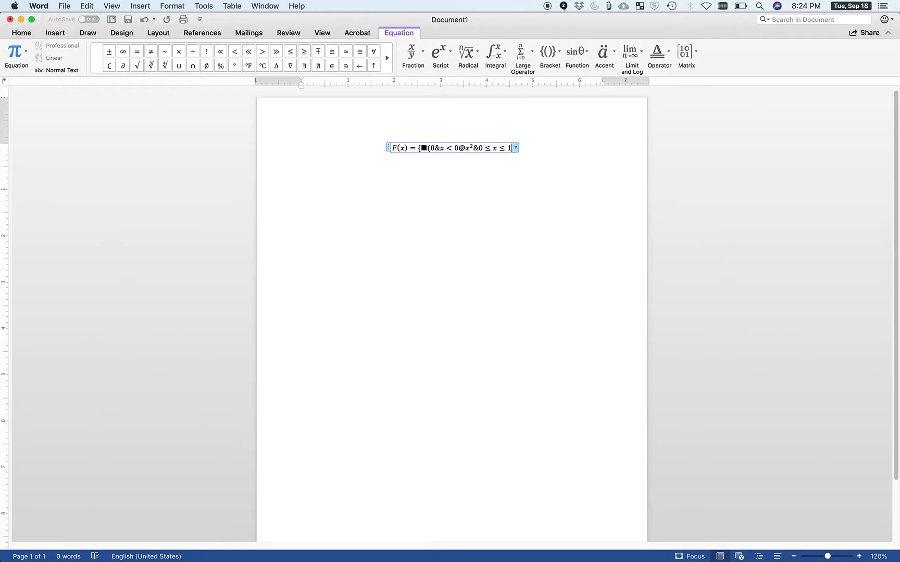
Step: Add the third matrix row as @1&x>1, close the parenthesis and build the matrix into its formatted layout
type("@")
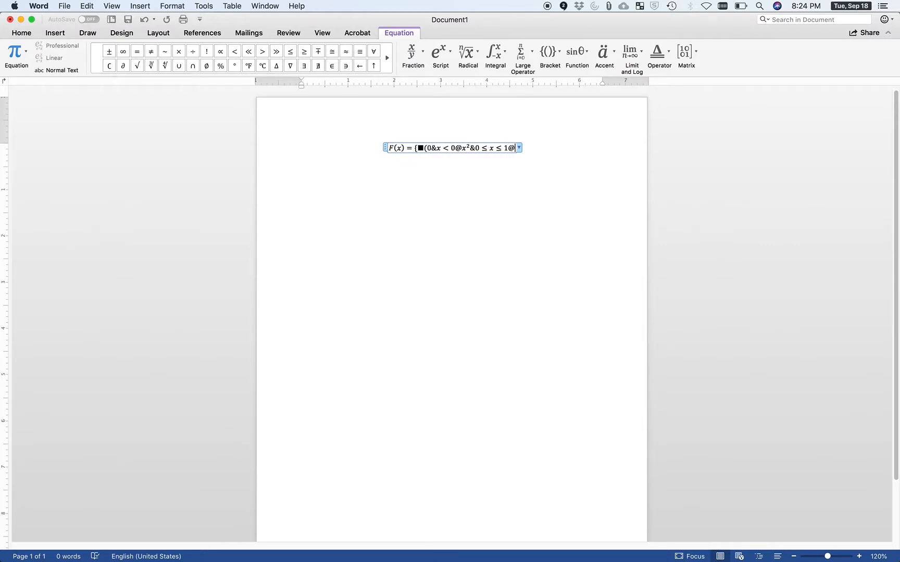
type("1")
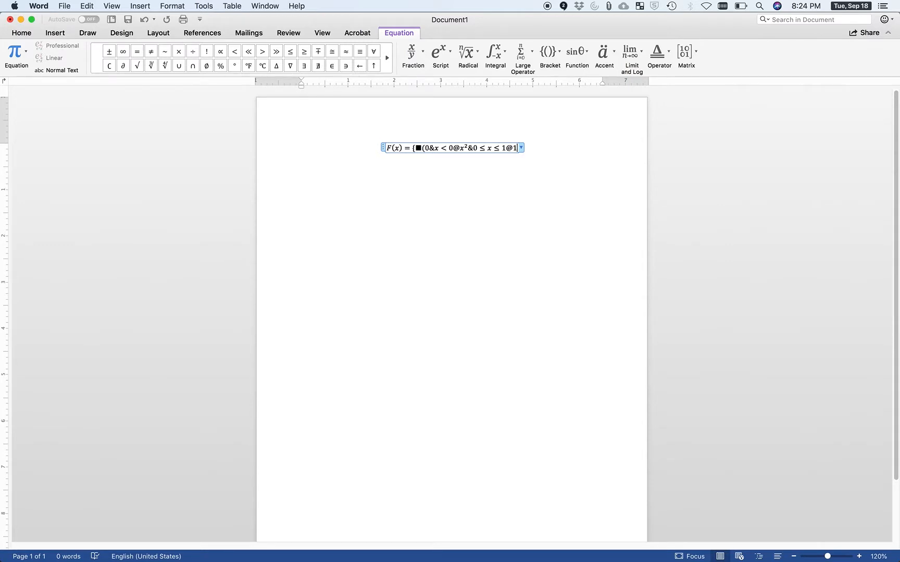
type("&x>")
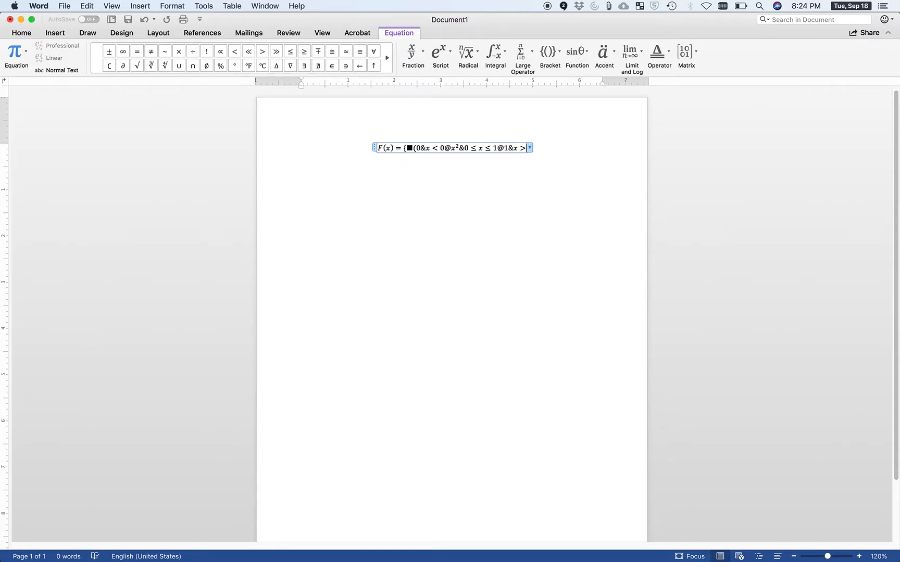
type("1")
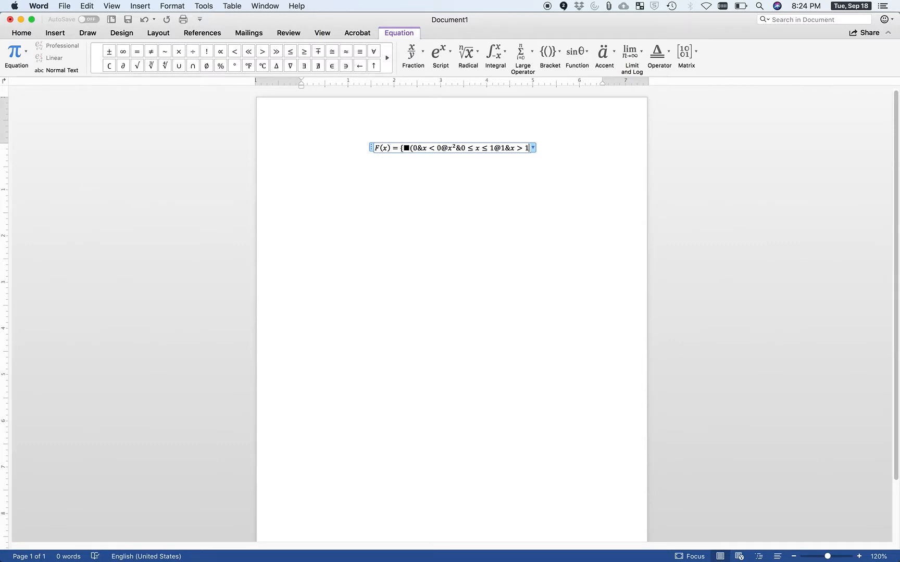
type(")")
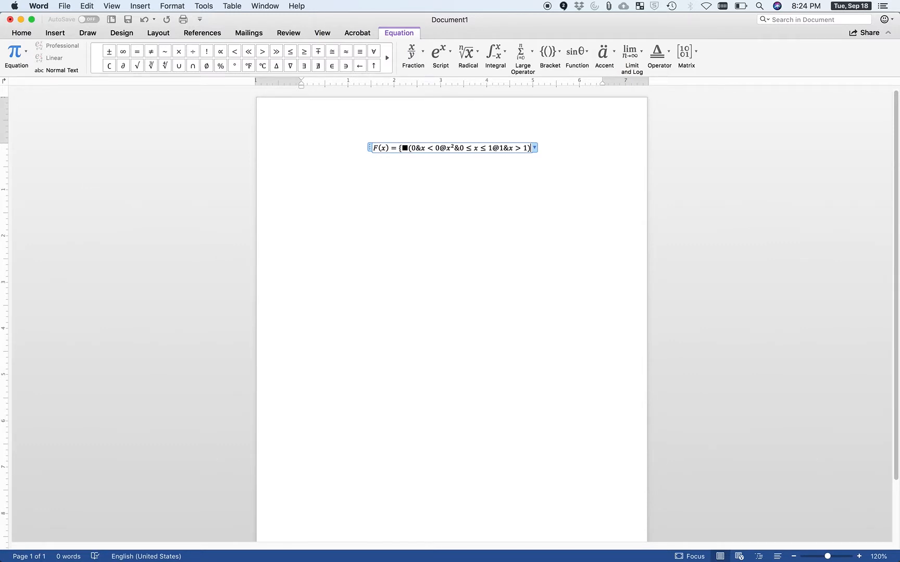
key("space")
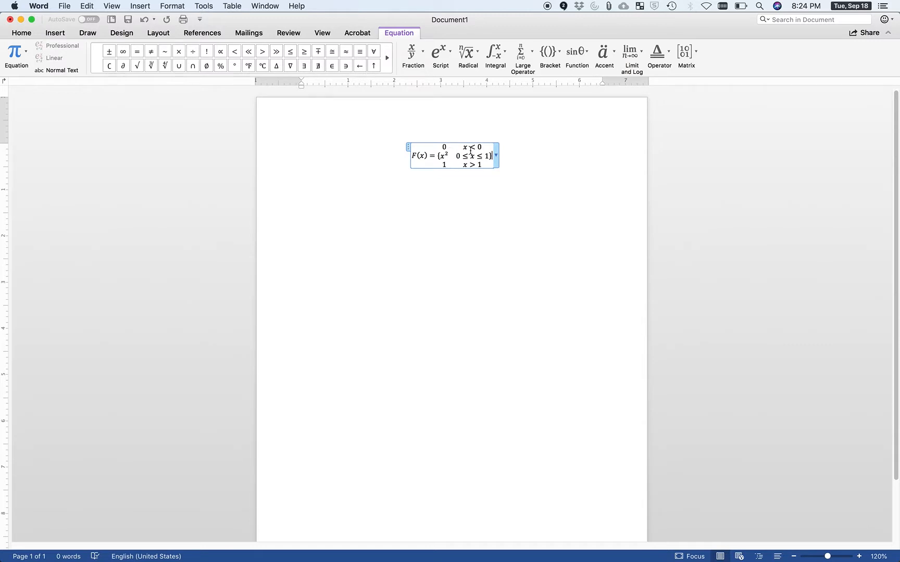
Step: Convert the piecewise equation to Professional format so the curly braces stretch around all three rows
left_click(473, 188)
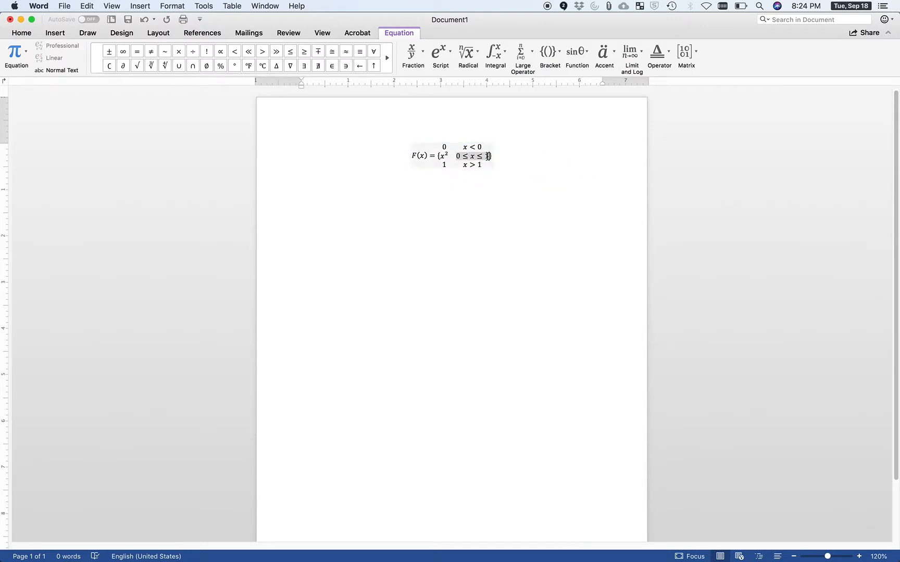
left_click(502, 156)
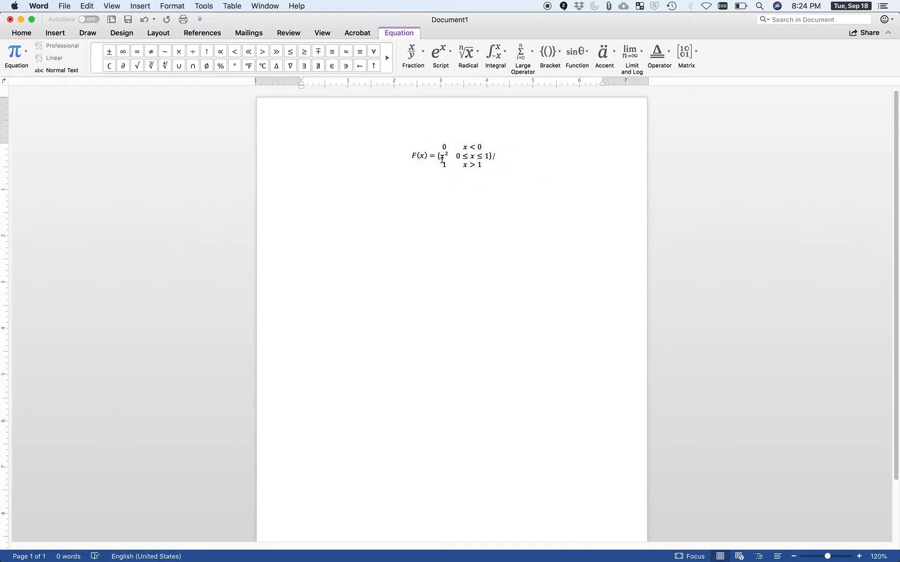
left_click(494, 156)
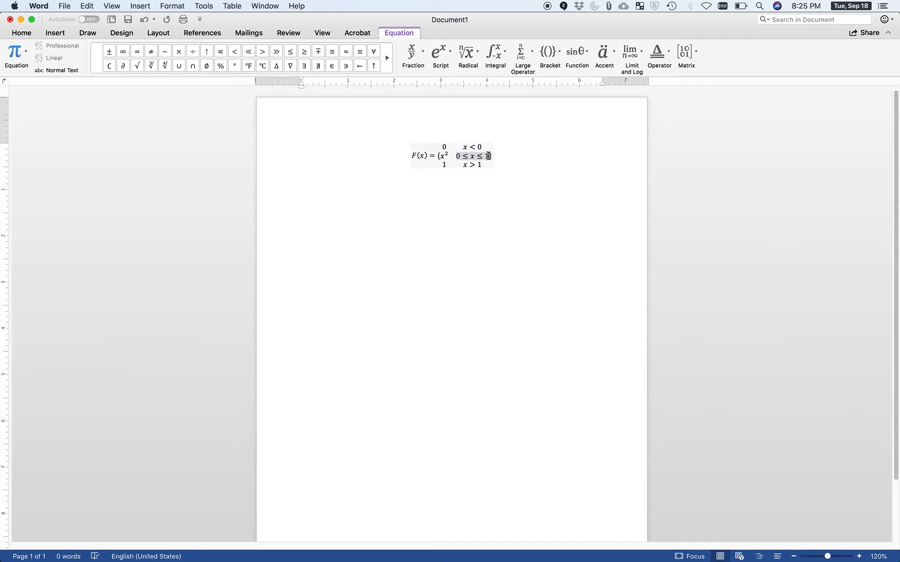
type("1")
left_click(472, 155)
left_click(504, 152)
left_click(460, 156)
left_click(459, 150)
right_click(469, 150)
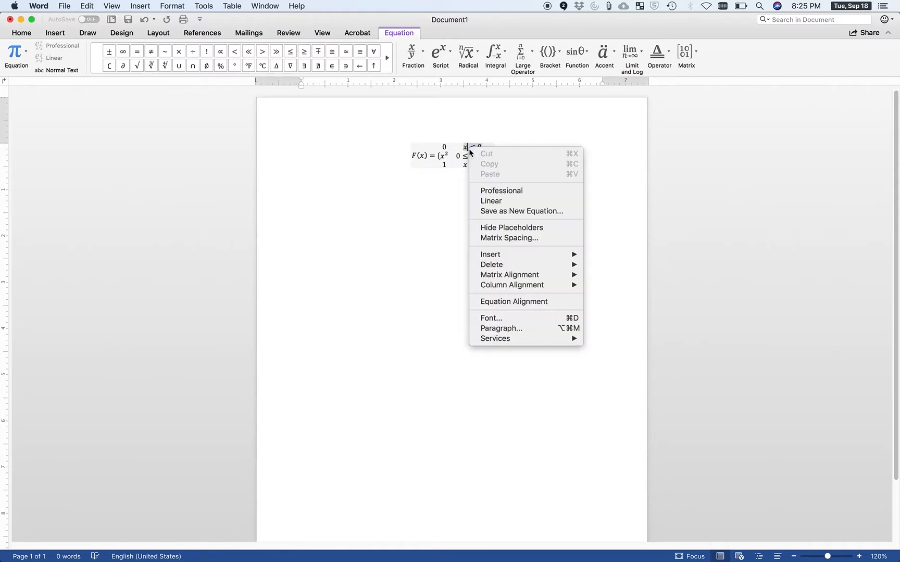
left_click(503, 190)
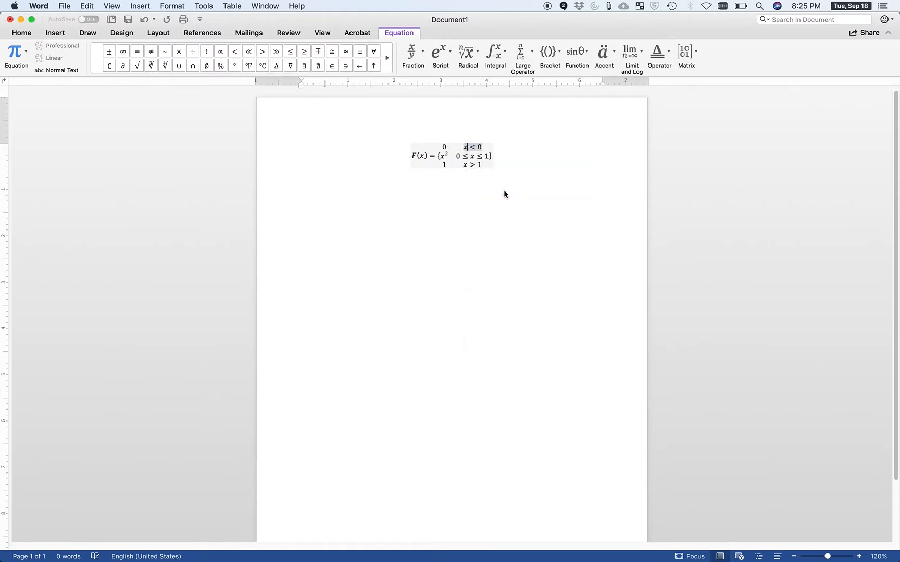
left_click(482, 151)
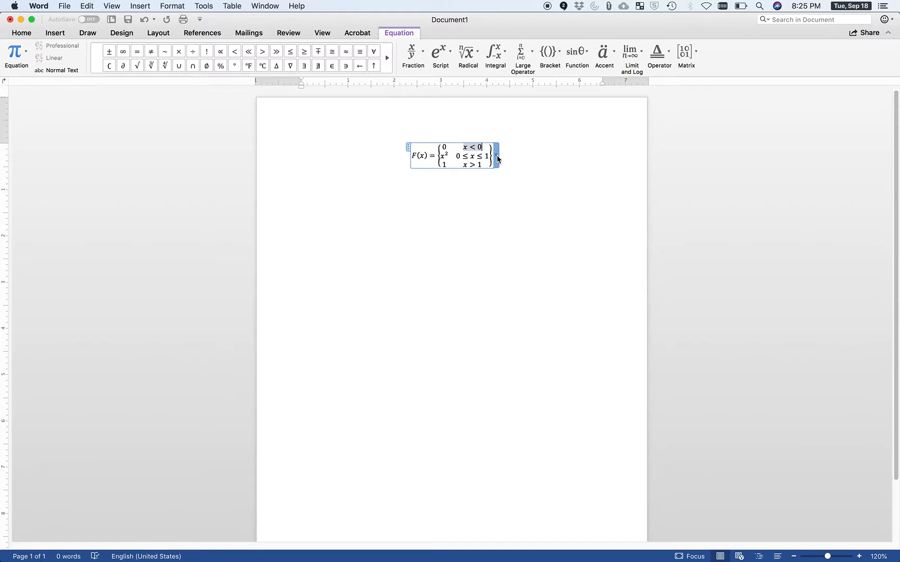
right_click(478, 150)
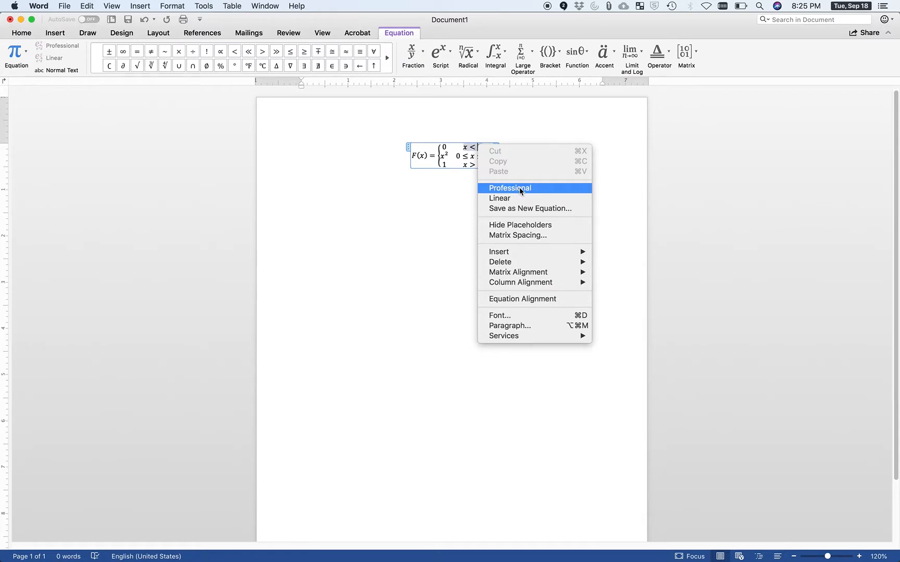
left_click(440, 173)
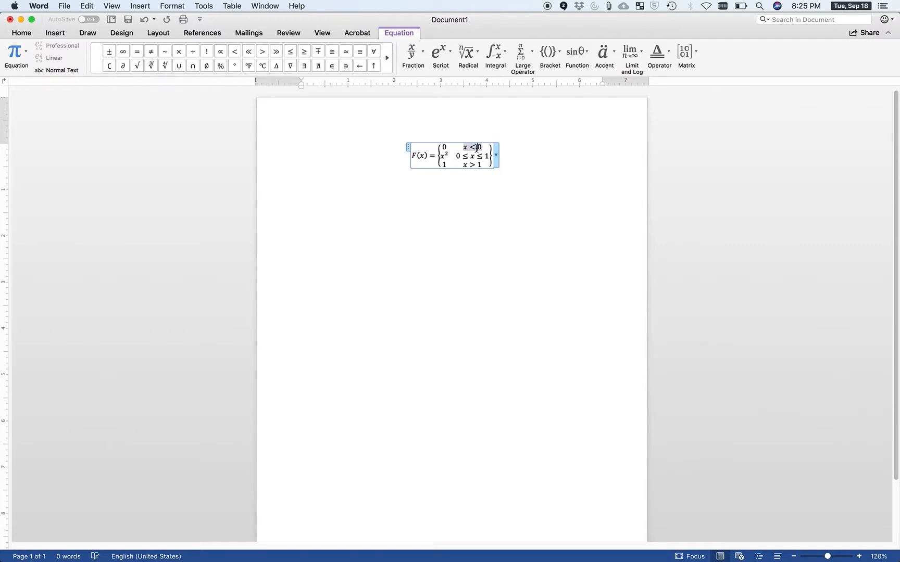
Step: Remove the closing bracket from the piecewise function's matrix, keeping the opening curly brace
right_click(438, 156)
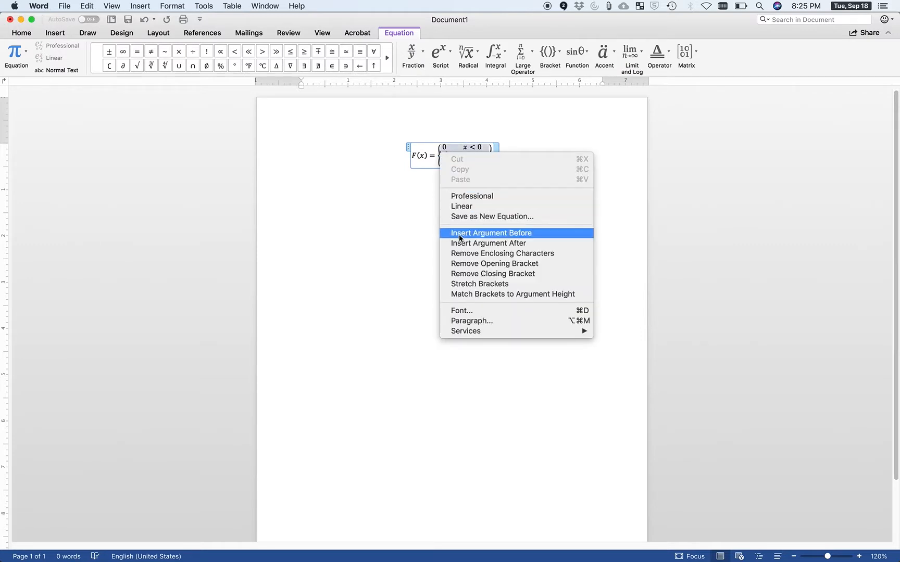
left_click(468, 273)
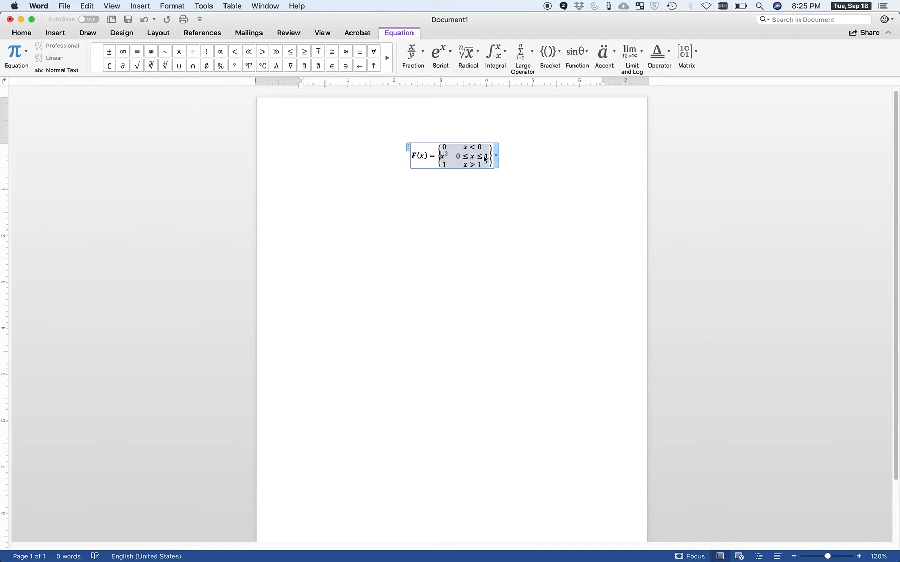
Step: Add a comma after each of the values 0, x² and 1 in the matrix's first column
left_click(450, 155)
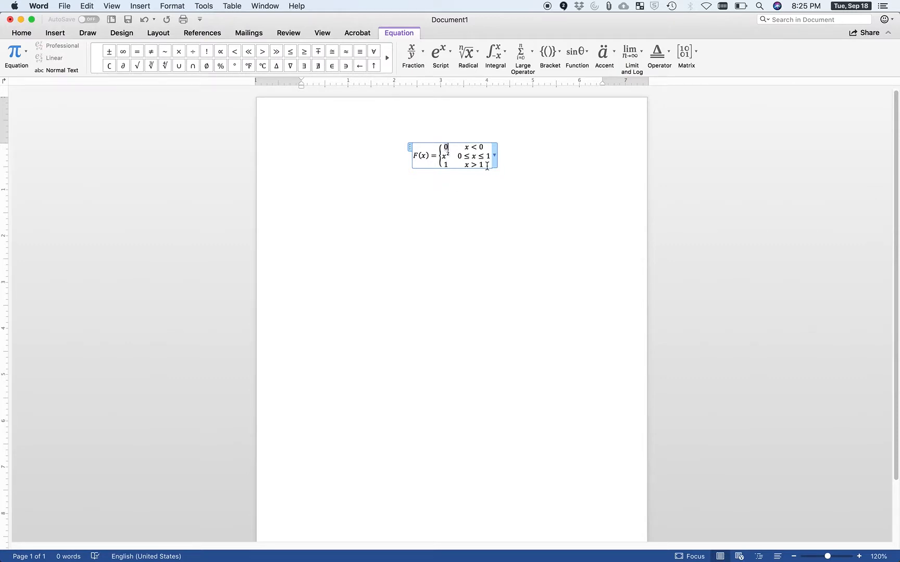
type(",")
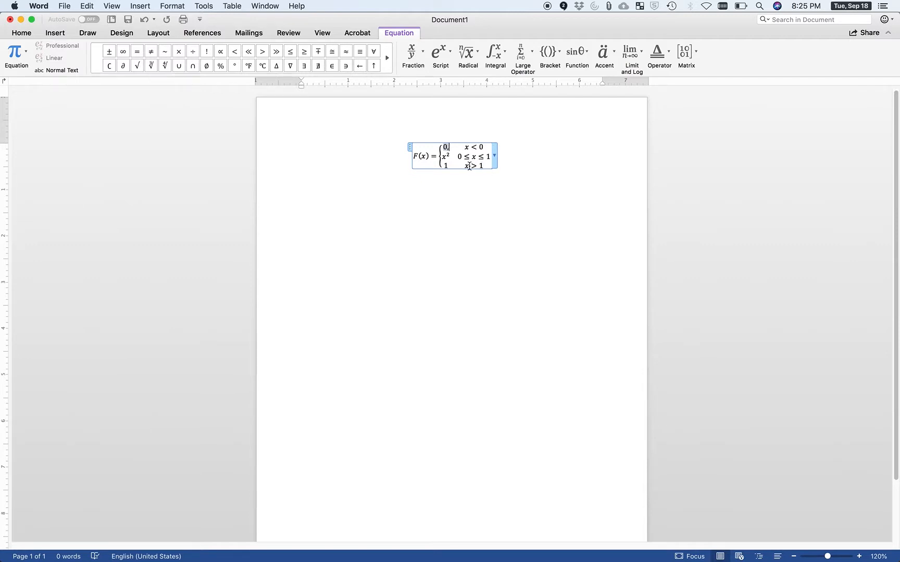
key("BackSpace")
left_click(451, 156)
type(",")
left_click(450, 165)
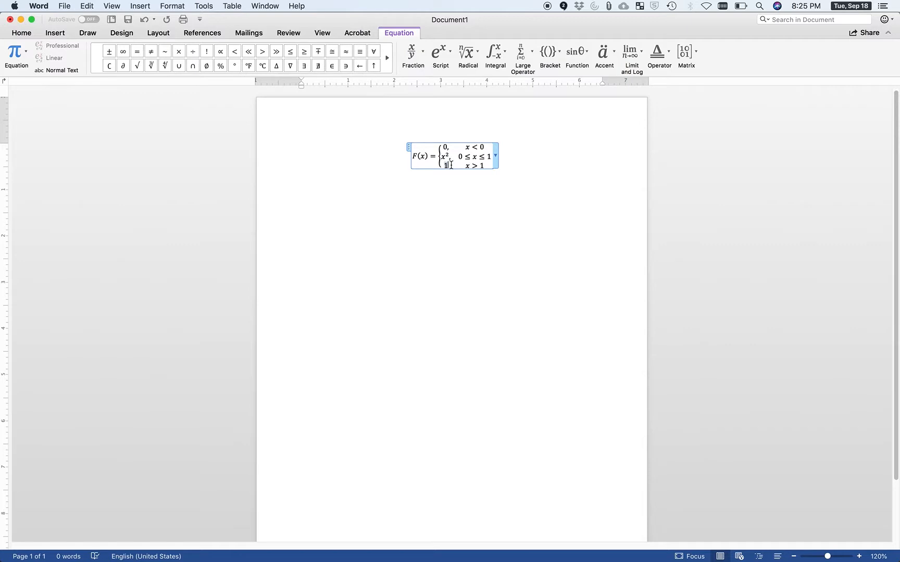
type(",")
left_click(518, 142)
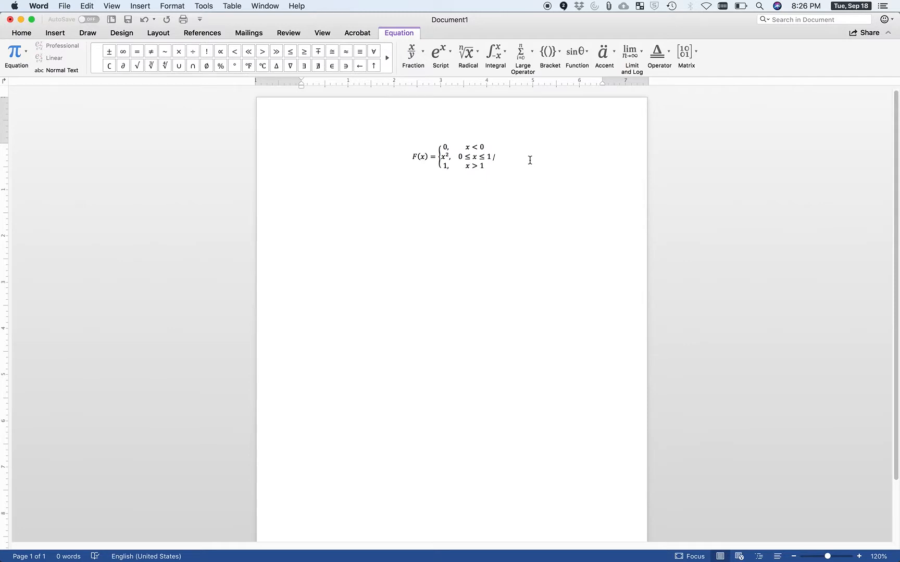
Step: Duplicate the piecewise F(x) equation onto a new line directly below the original
left_click(497, 156)
left_click(491, 155)
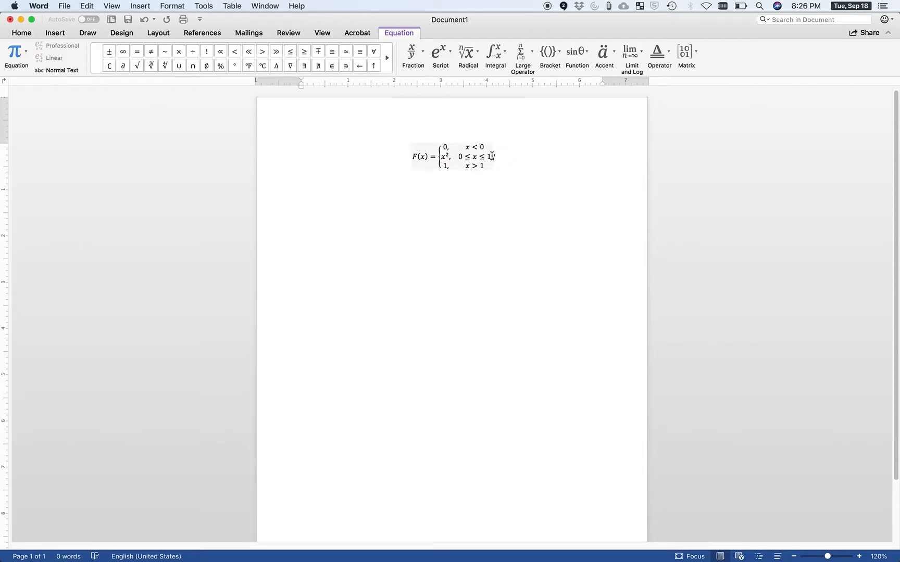
double_click(491, 155)
left_click(497, 157)
left_click_drag(409, 156, 487, 157)
key("super+c")
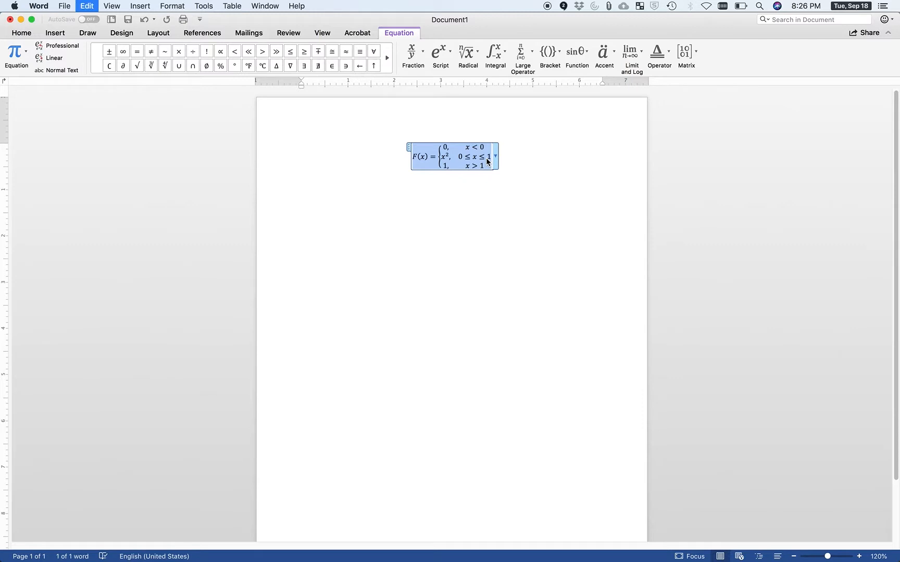
left_click(520, 159)
key("Return")
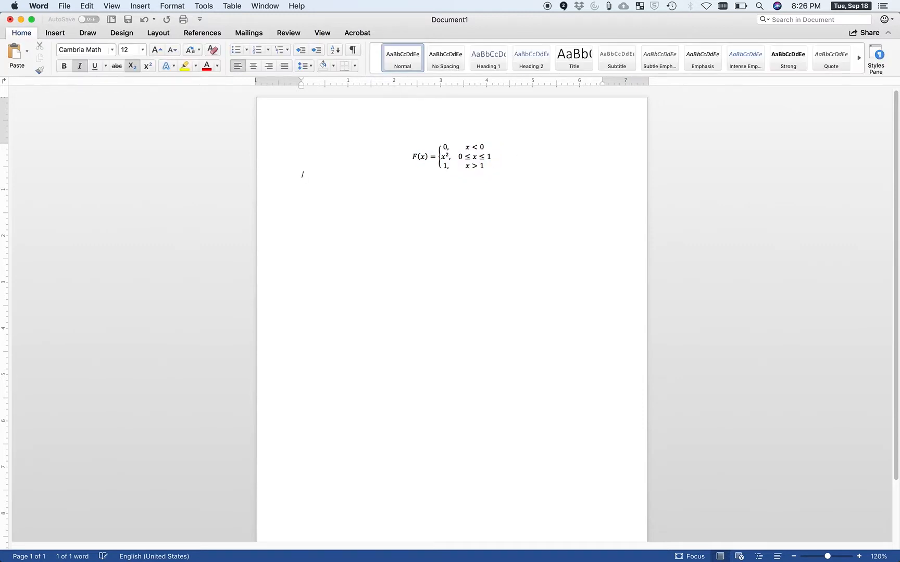
key("super+v")
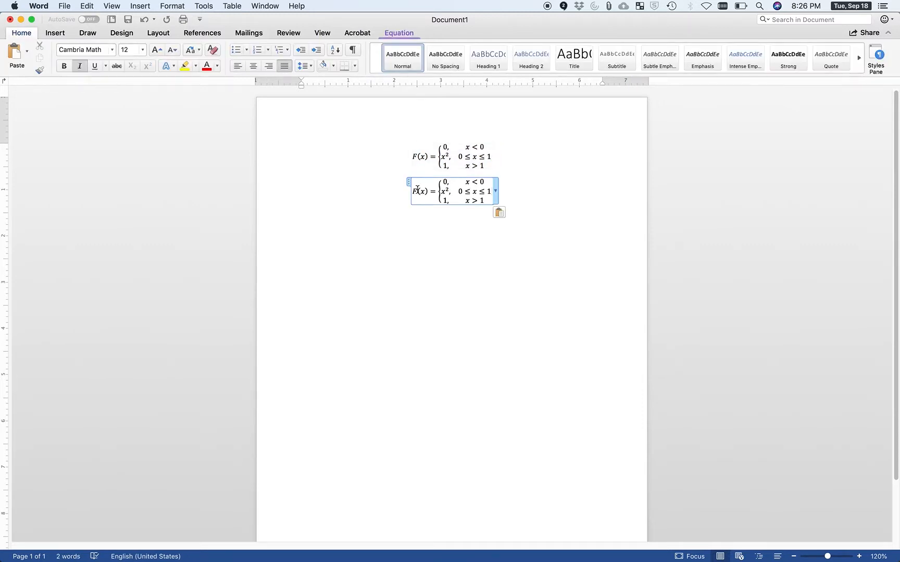
Step: Rename the function in the duplicated equation from F to lowercase f
left_click(416, 192)
key("BackSpace")
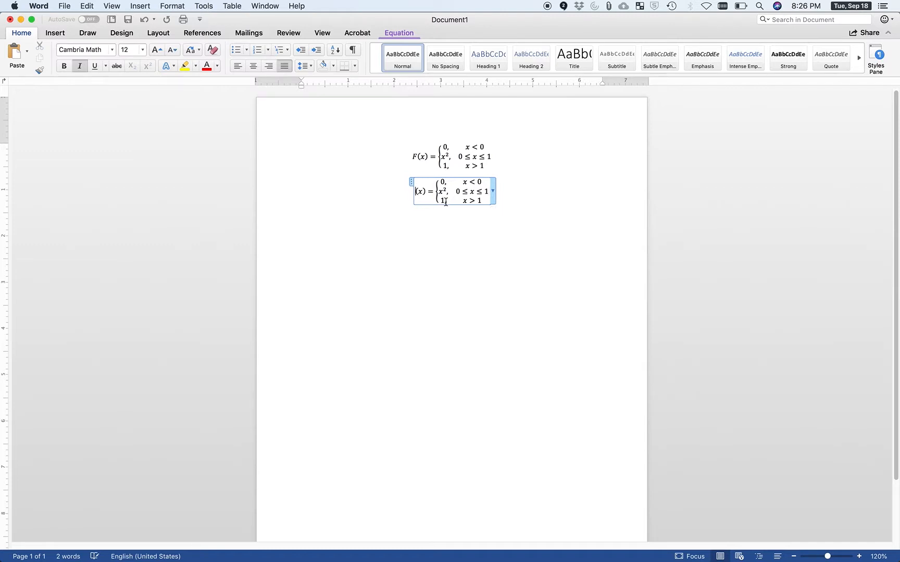
type("f")
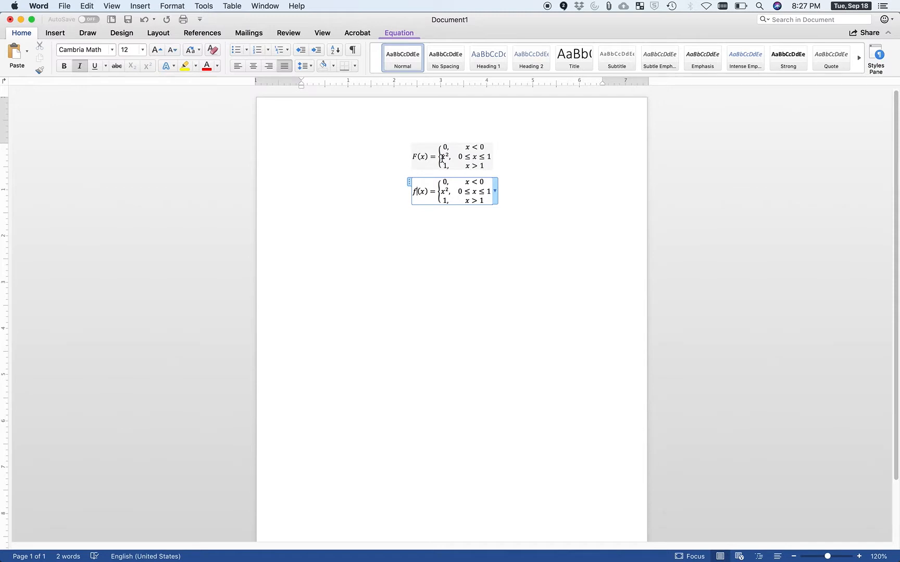
Step: Change the f(x) equation's middle case value to 2x and its last case value to 0, keeping the commas
left_click(450, 191)
key("BackSpace")
key("BackSpace")
key("BackSpace")
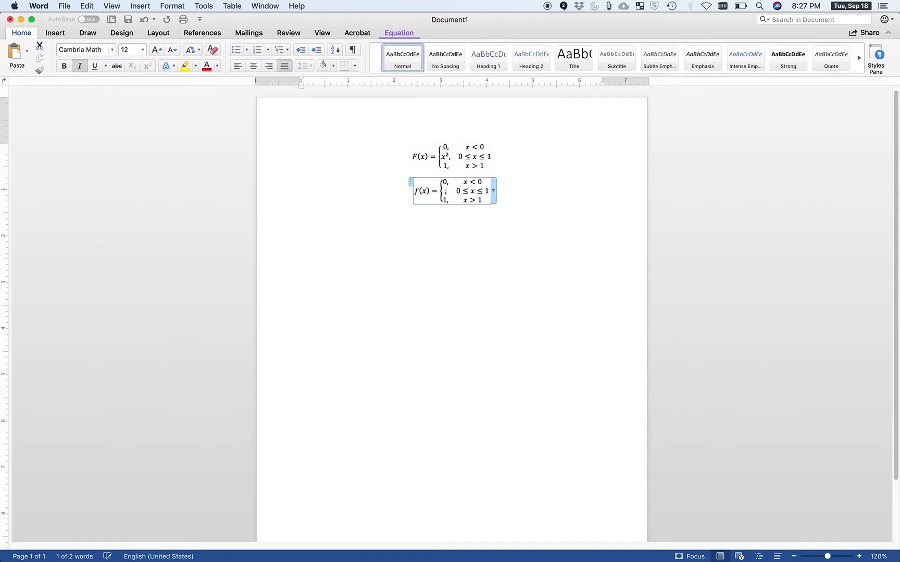
type("2x")
key("Down")
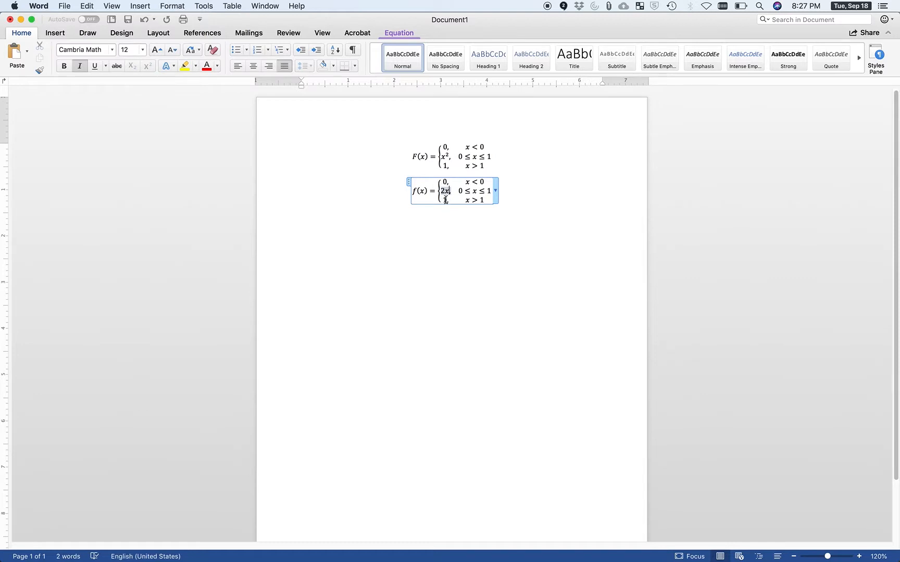
key("BackSpace")
key("BackSpace")
left_click(501, 156)
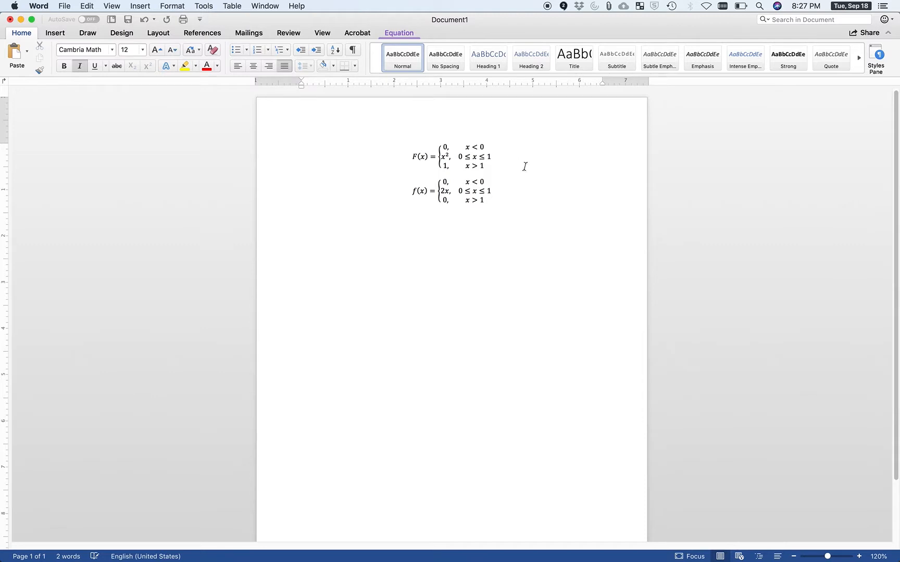
Step: Insert a blank line between the F(x) and f(x) equations
left_click(521, 170)
key("Return")
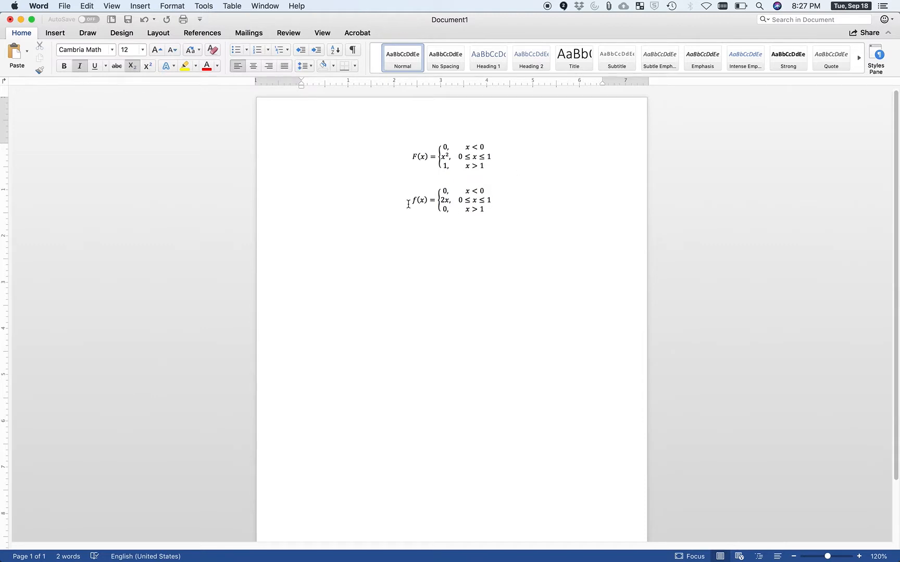
left_click_drag(409, 201, 499, 205)
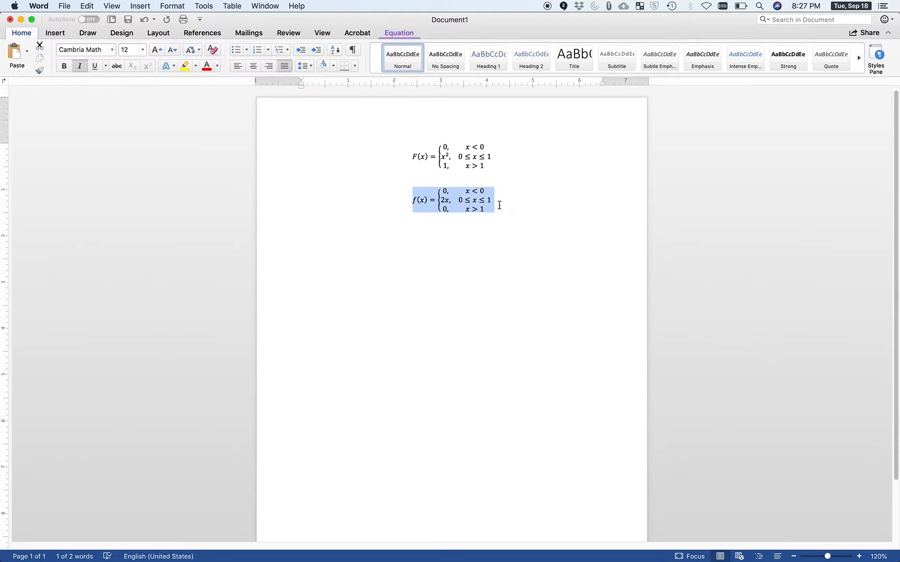
left_click(513, 202)
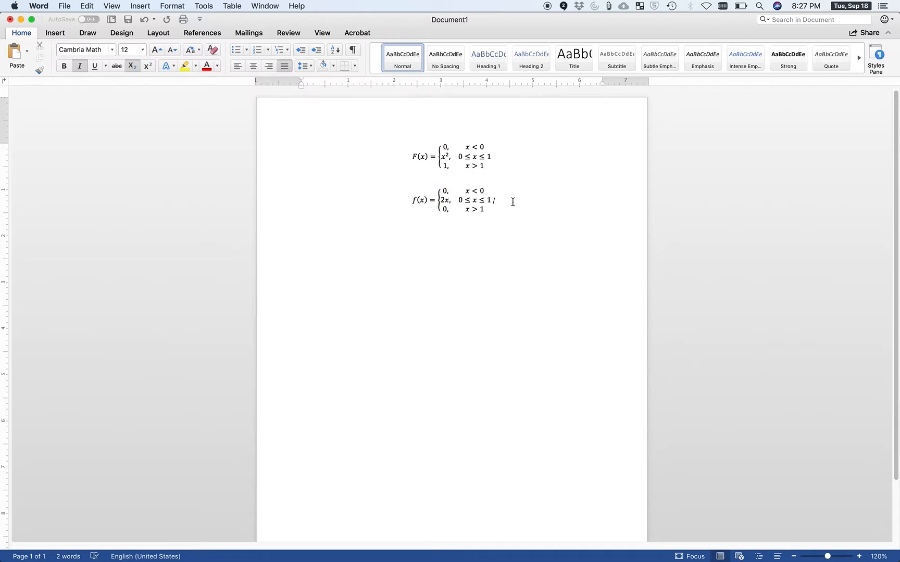
left_click_drag(495, 159, 407, 152)
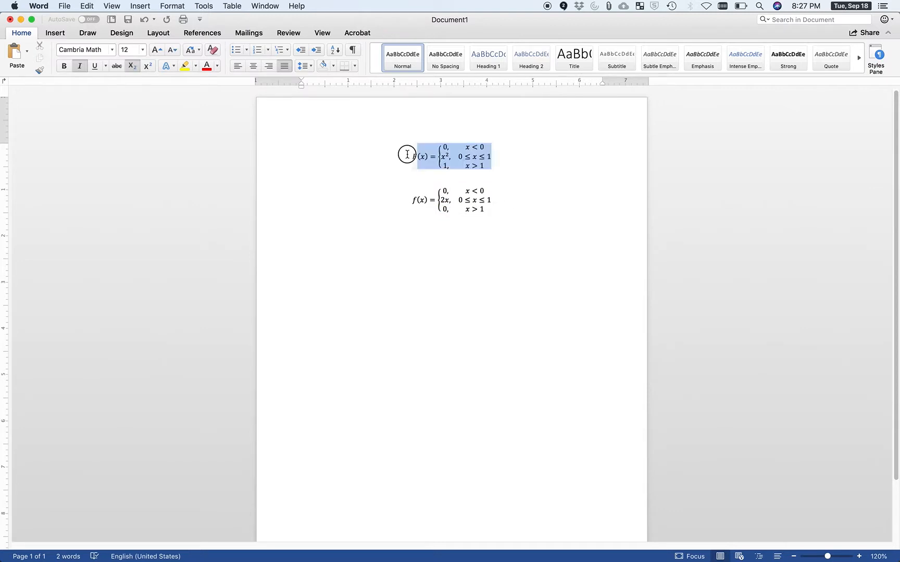
Step: Add a left-aligned, non-italic text line reading "Case 1: x < 0" below the f(x) equation
left_click(521, 202)
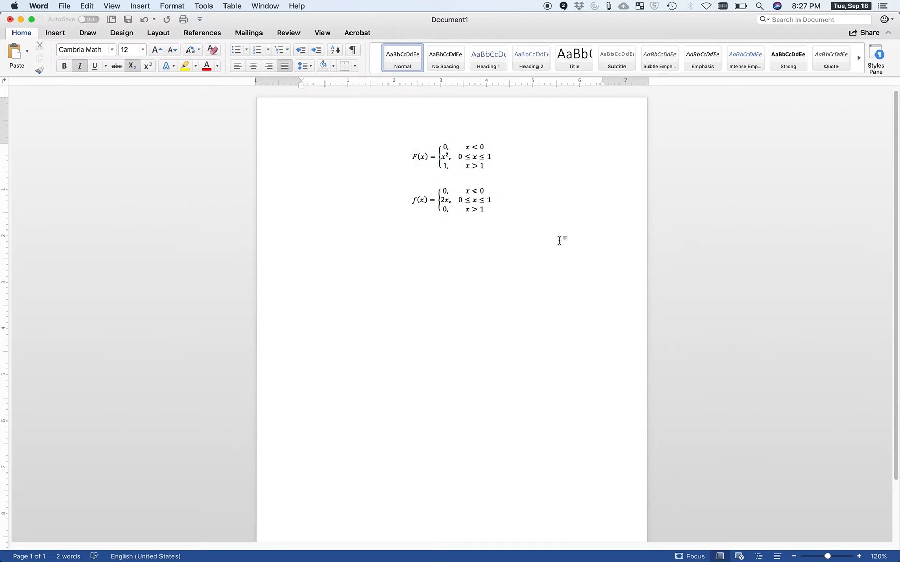
key("super+l")
key("super+i")
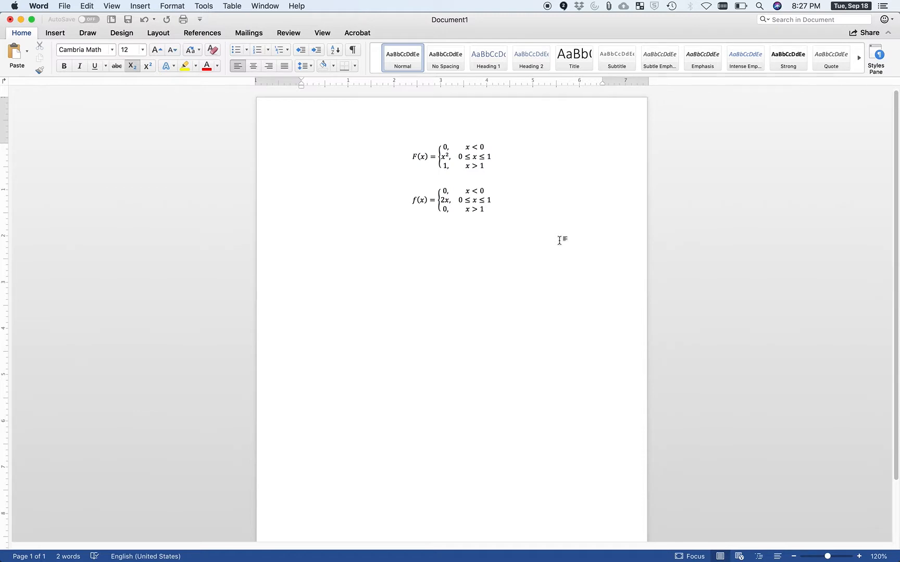
type("d")
Step: Turn x < 0 in the Case 1 line into an inline equation, separated from the colon by a space
left_click_drag(318, 227, 335, 227)
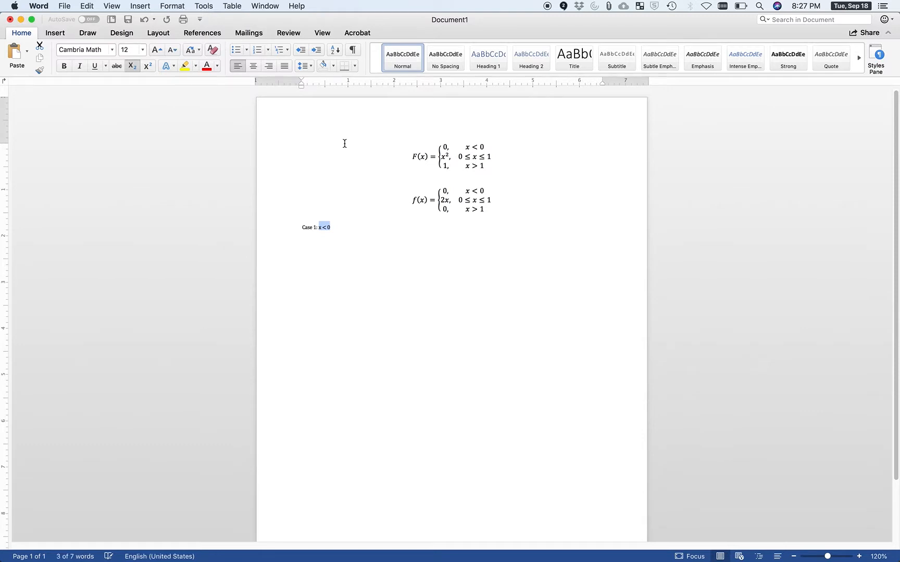
key("ctrl+equal")
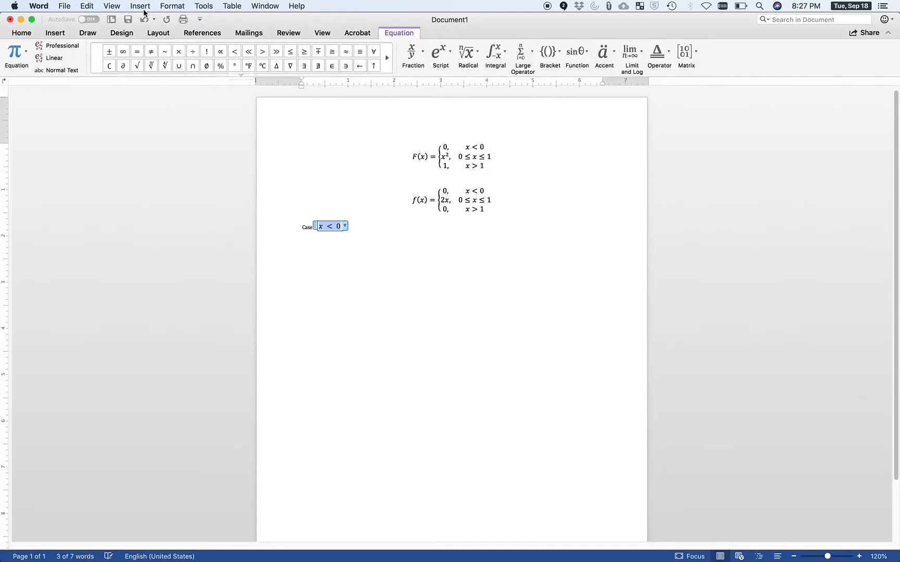
left_click(369, 230)
left_click(319, 226)
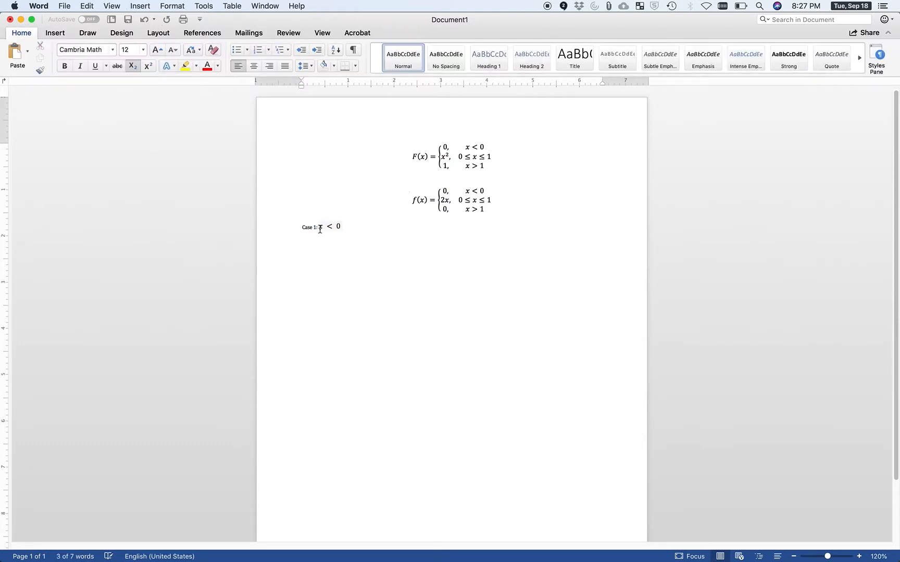
left_click(357, 227)
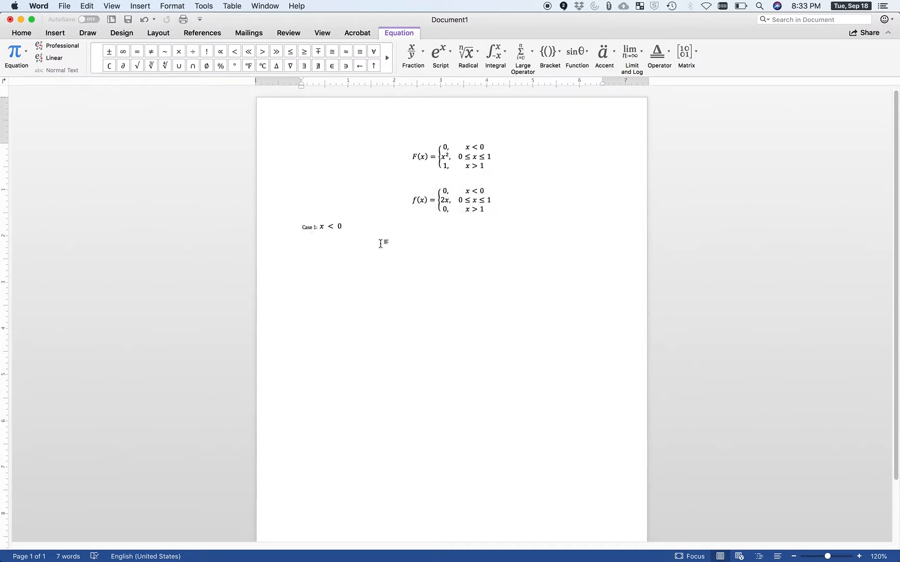
Step: Insert a new equation below the Case 1 line and begin it with F(x)=
left_click_drag(412, 155, 430, 156)
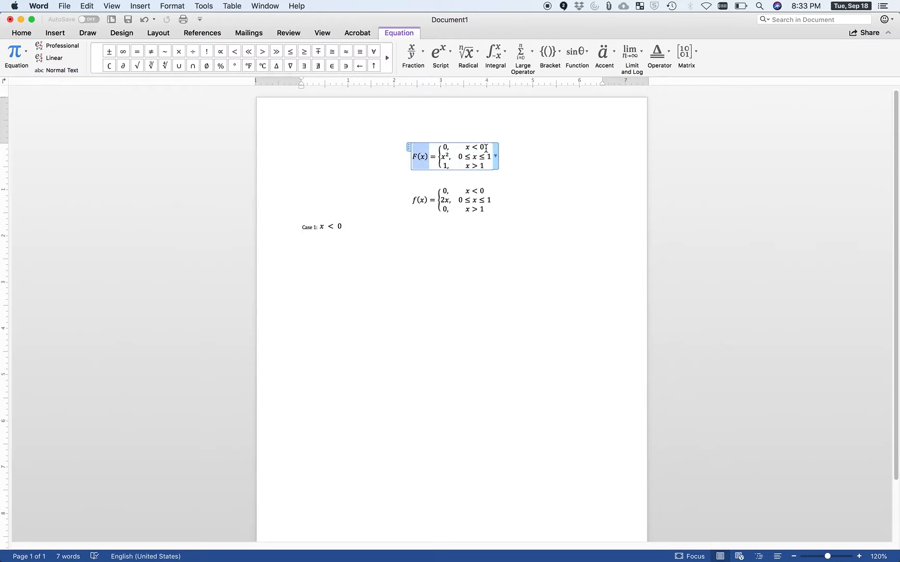
left_click(345, 242)
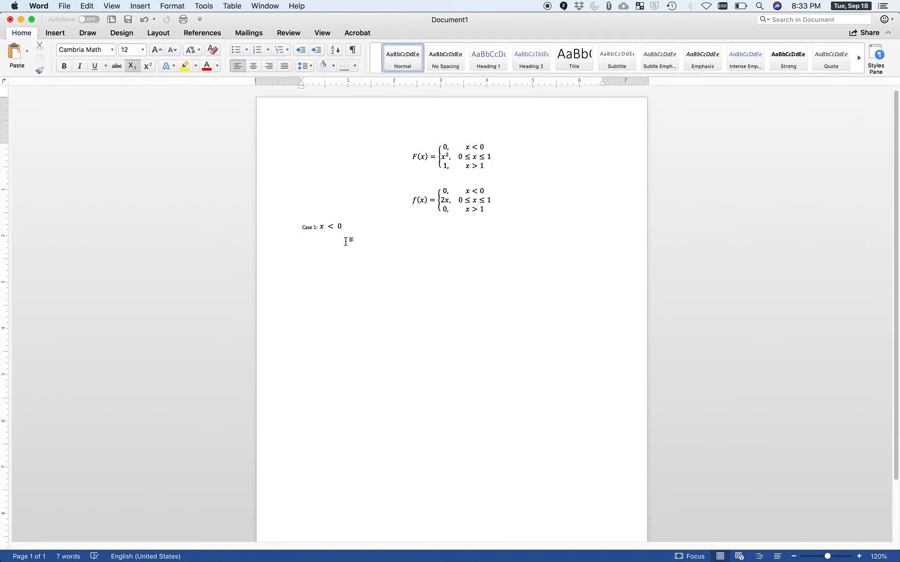
key("Return")
key("ctrl+=")
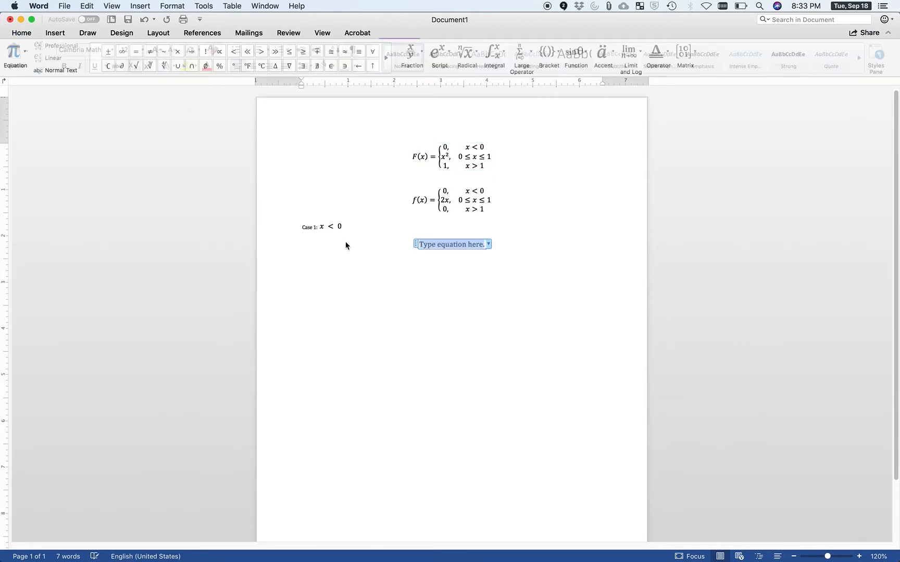
type("F(x)=")
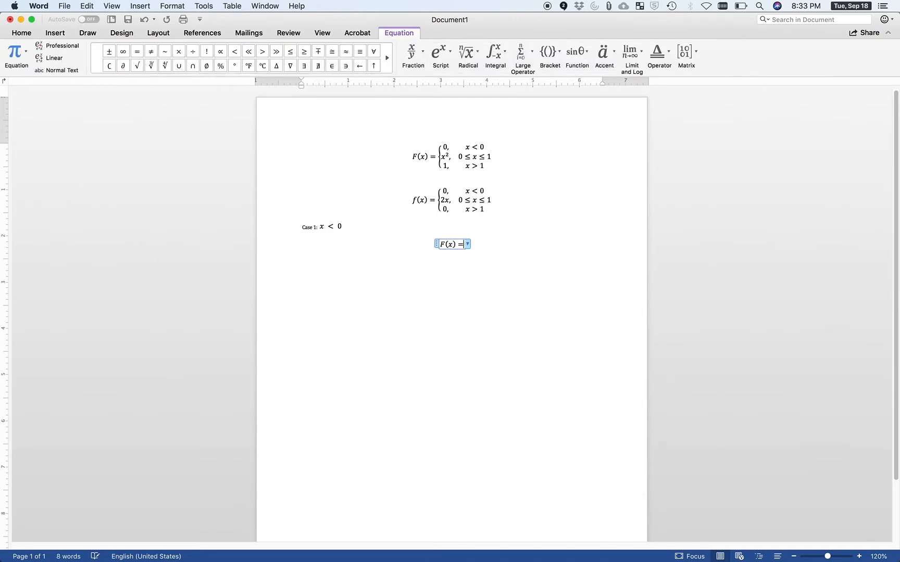
Step: Append an integral in linear notation with lower limit −∞ and upper limit x to the F(x) equation
type("\\int")
type("_(-")
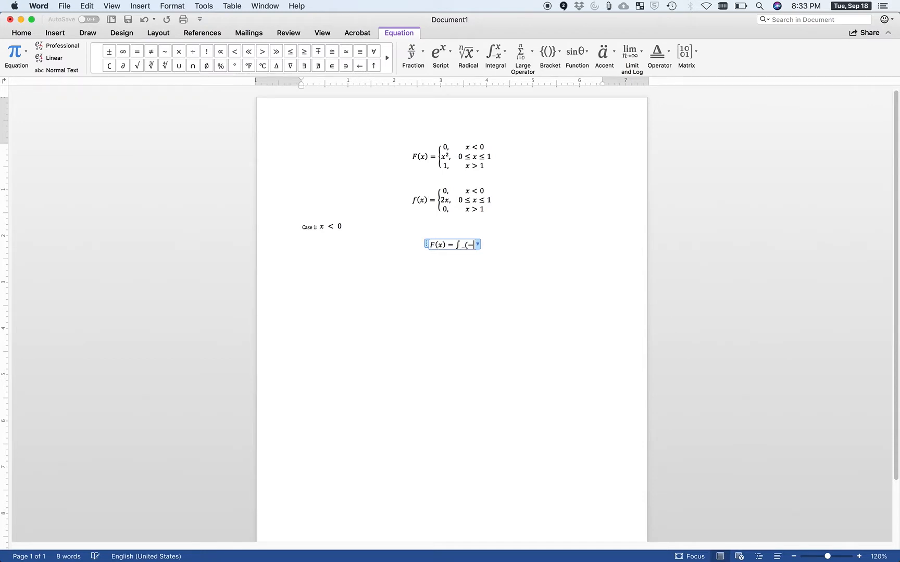
type("\\infty")
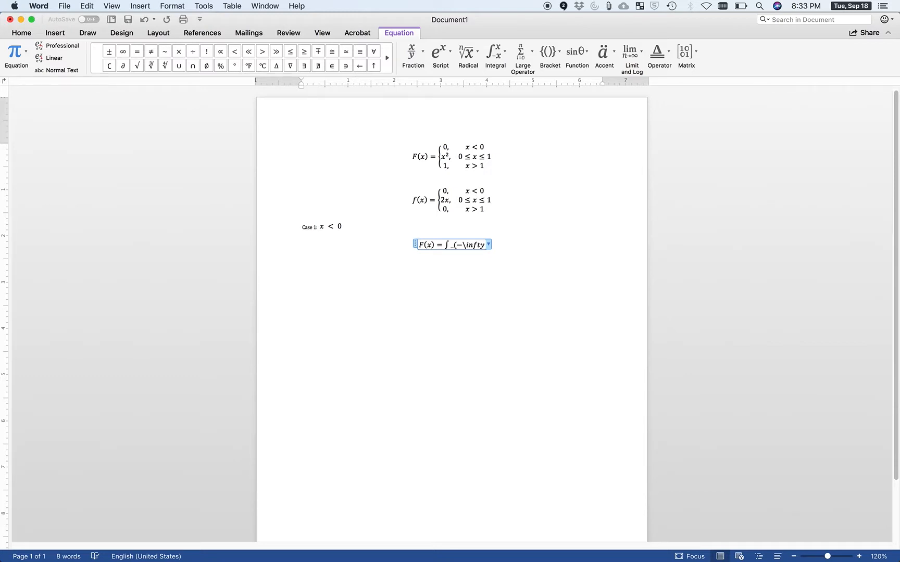
type(")")
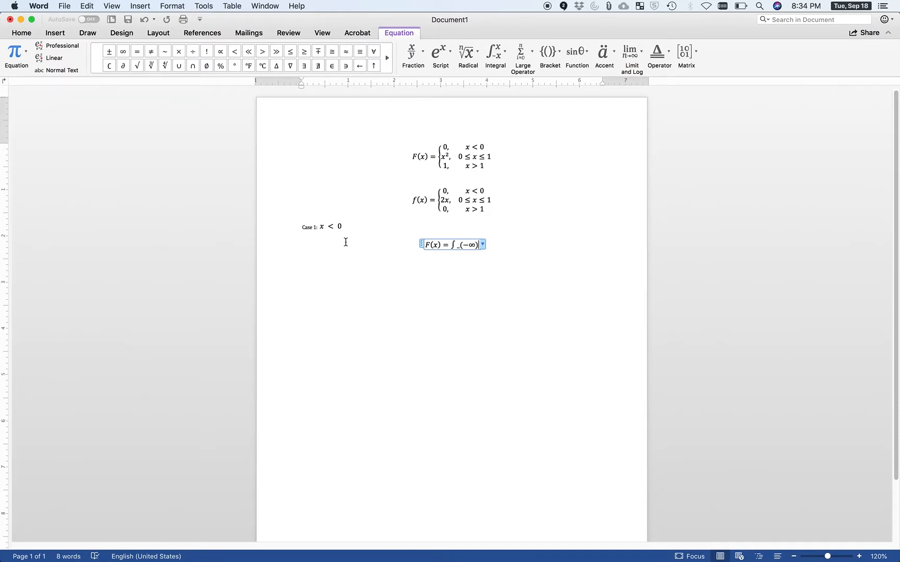
type("^x")
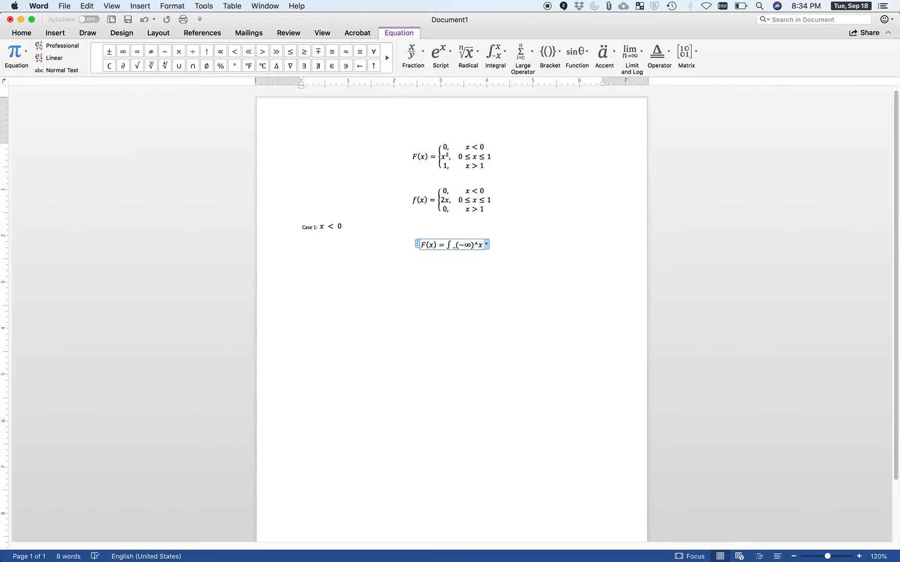
Step: Convert the F(x) integral equation to Professional format
left_click(523, 243)
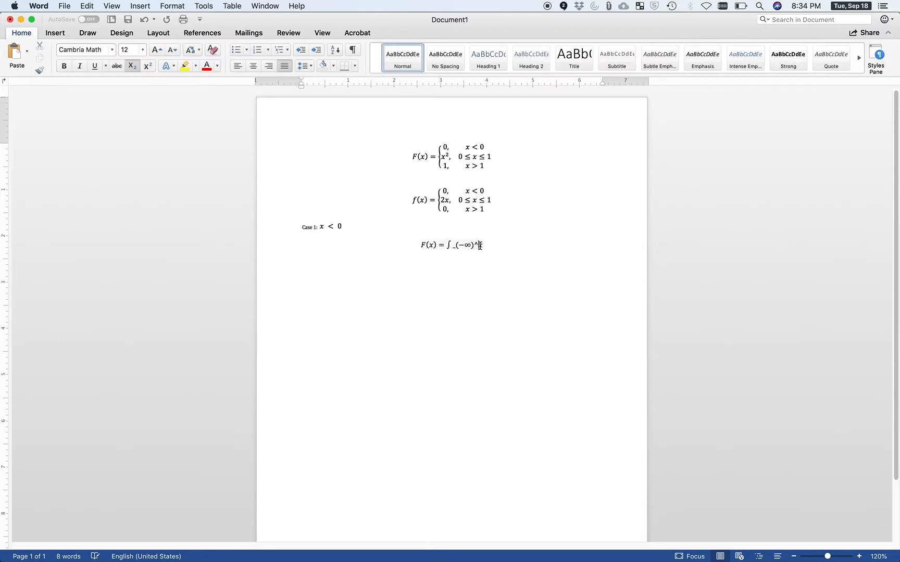
left_click(462, 245)
right_click(462, 244)
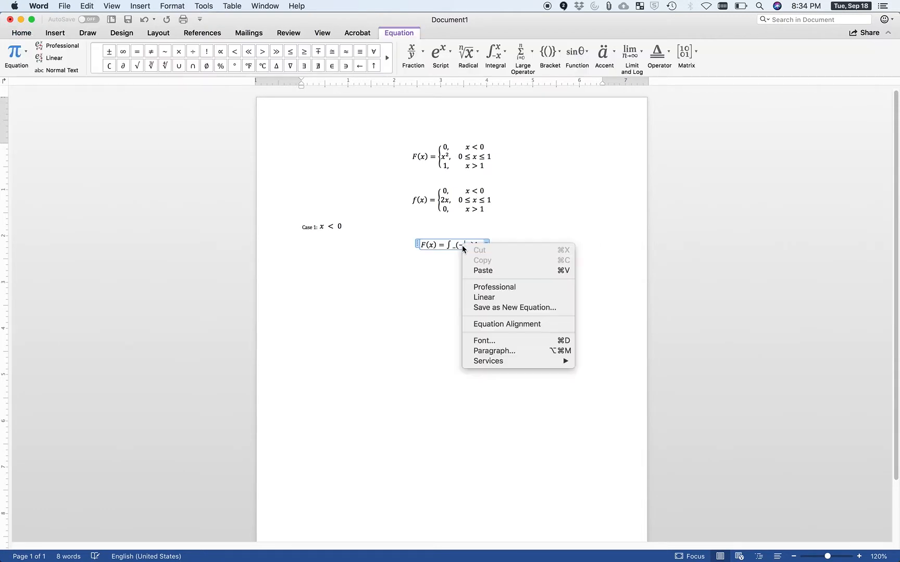
left_click(454, 249)
left_click(485, 245)
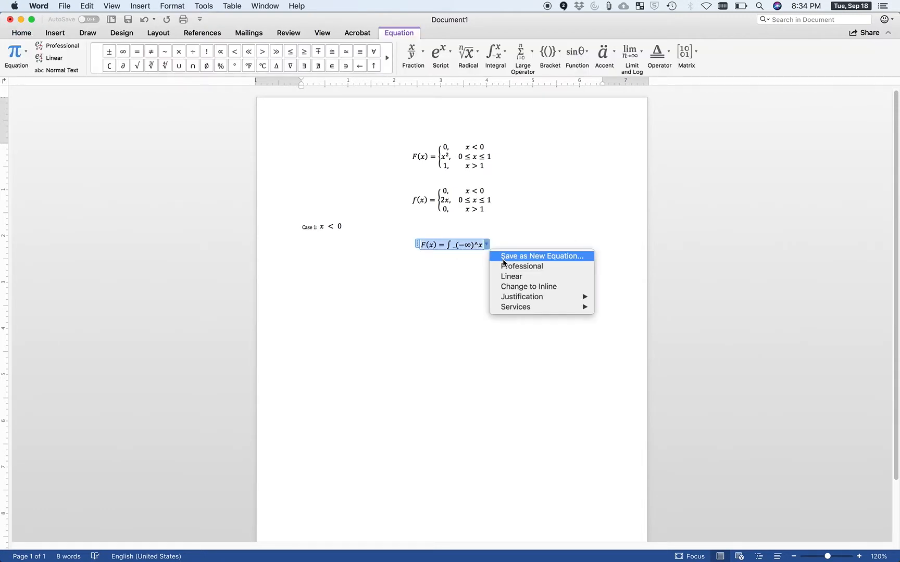
left_click(503, 267)
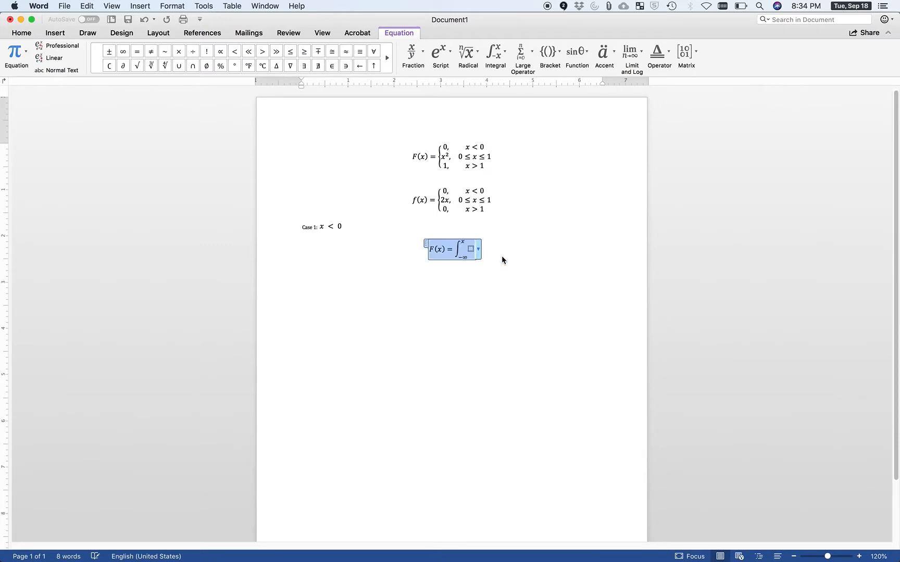
Step: Fill the integral's empty integrand placeholder with f(u)
left_click(471, 249)
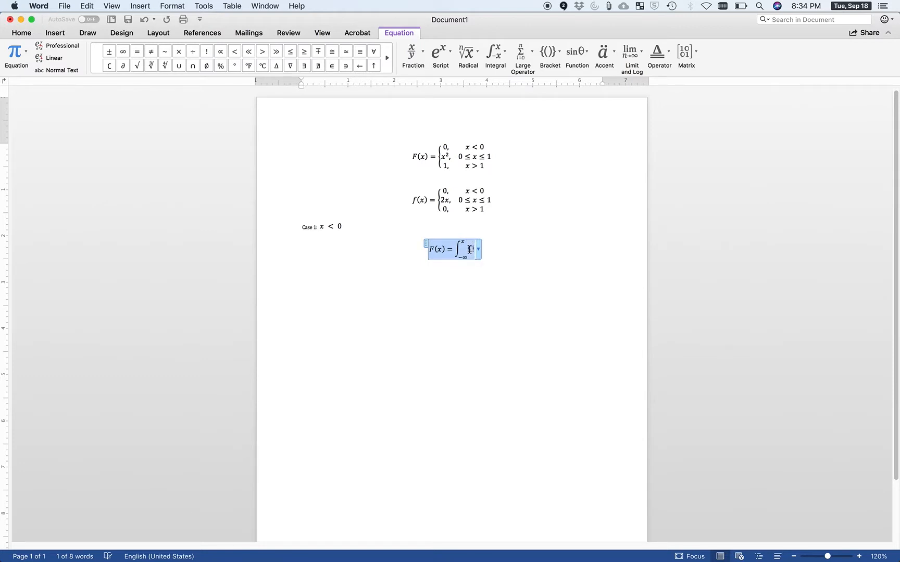
left_click(470, 249)
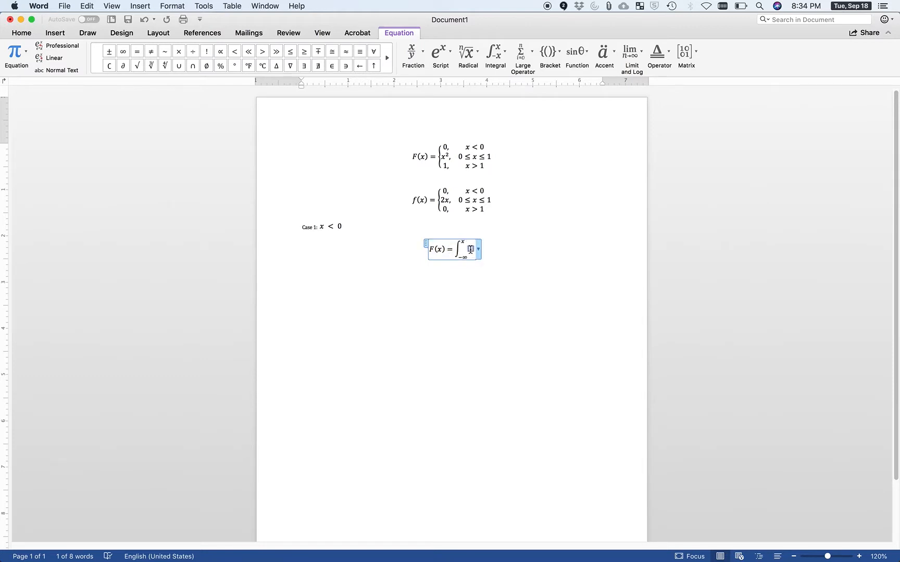
type("f(x)")
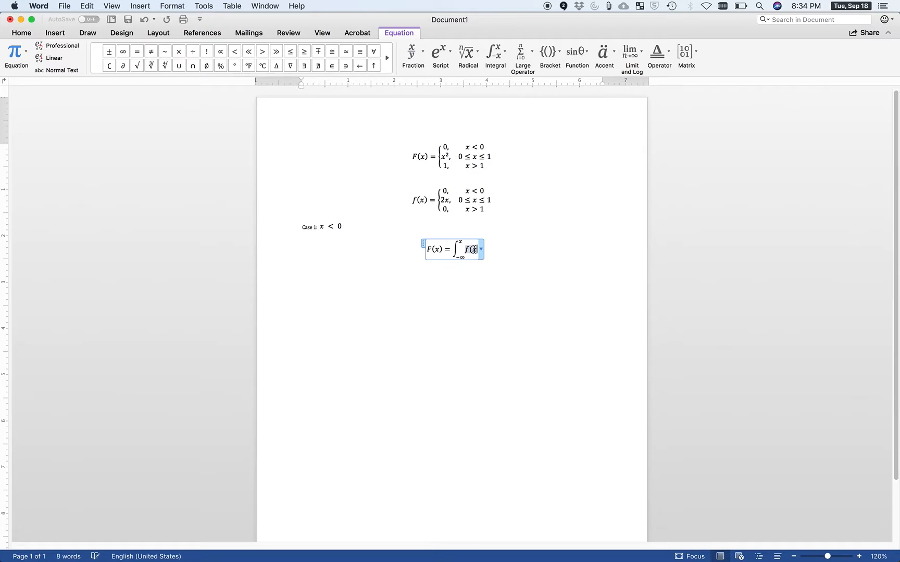
key("BackSpace")
key("BackSpace")
type("u)")
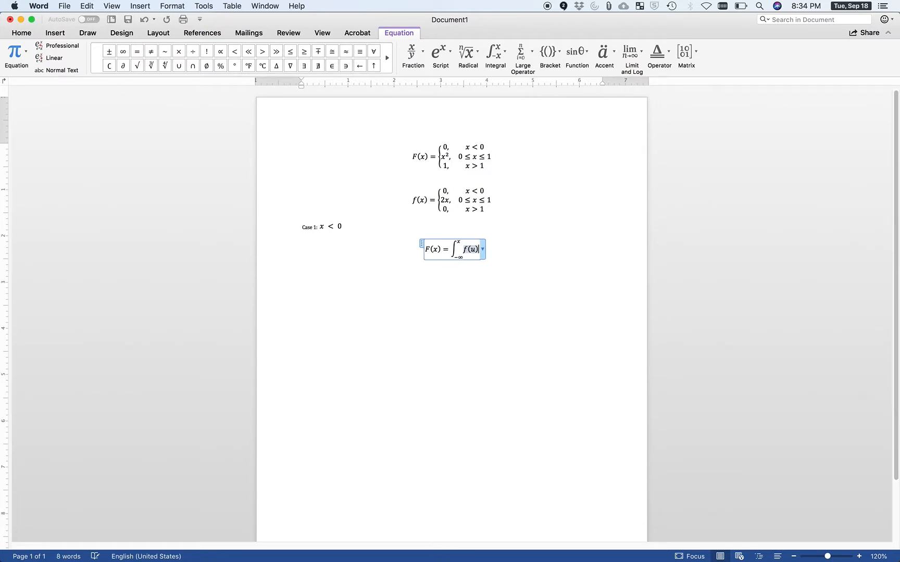
Step: Append du to the integrand of the Case 1 integral, separated from f(u) by a space
type("du")
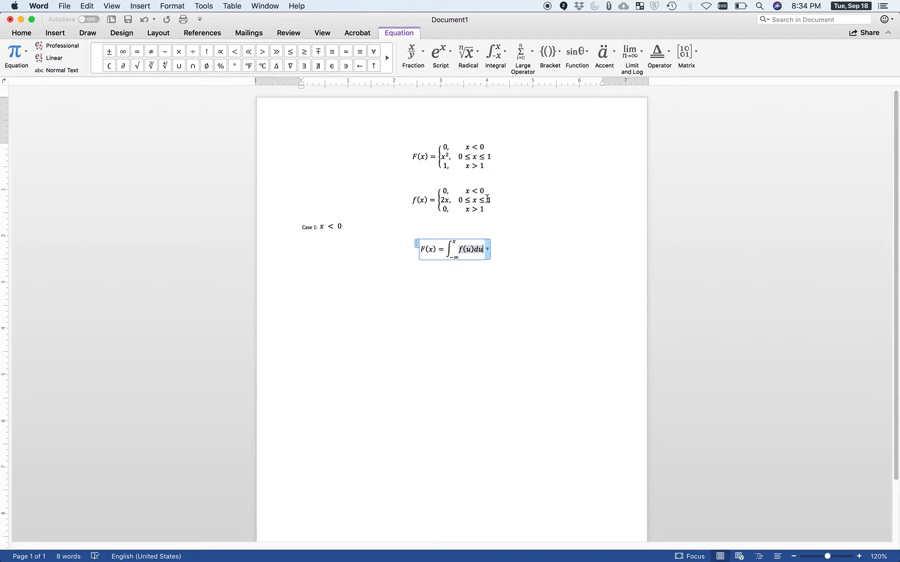
left_click(505, 51)
scroll(525, 184, "down", 3)
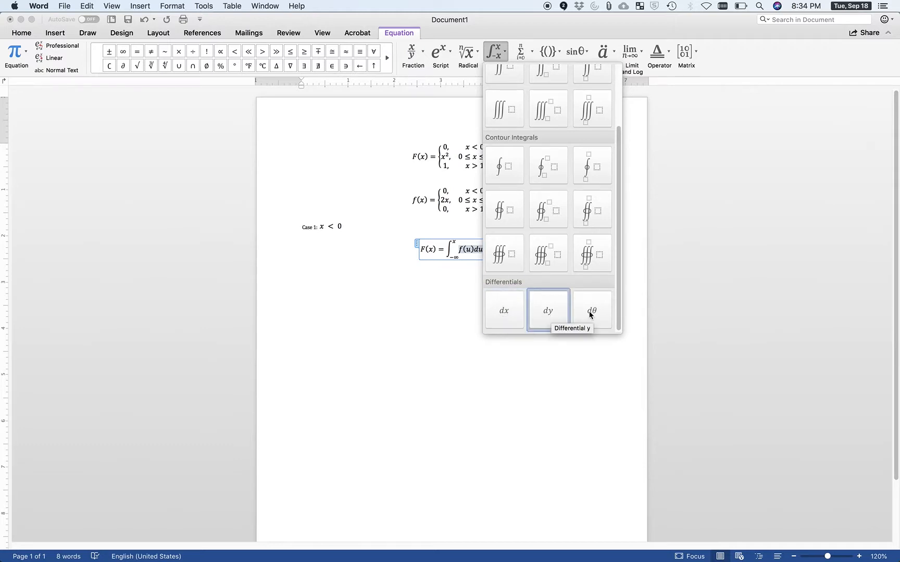
left_click(474, 254)
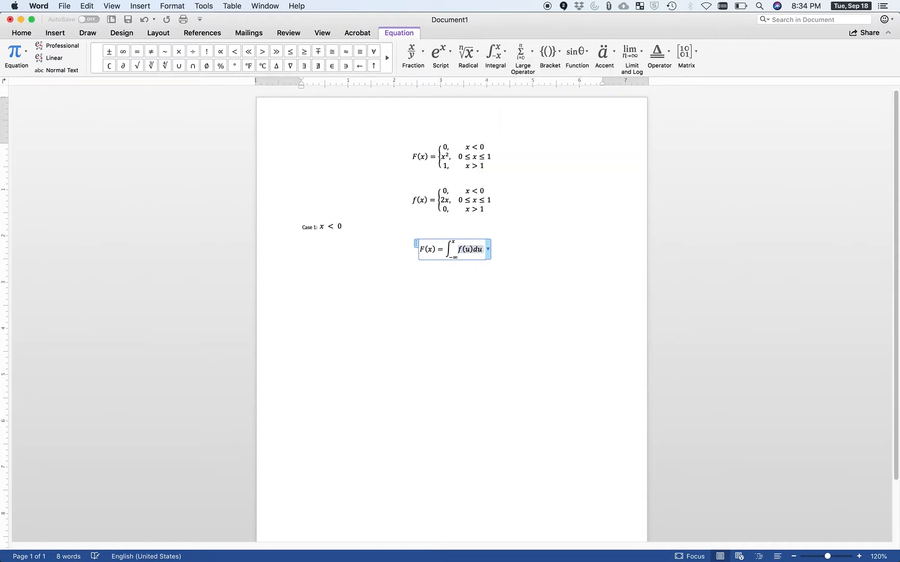
key("Left")
key("Left")
key("Left")
key("Right")
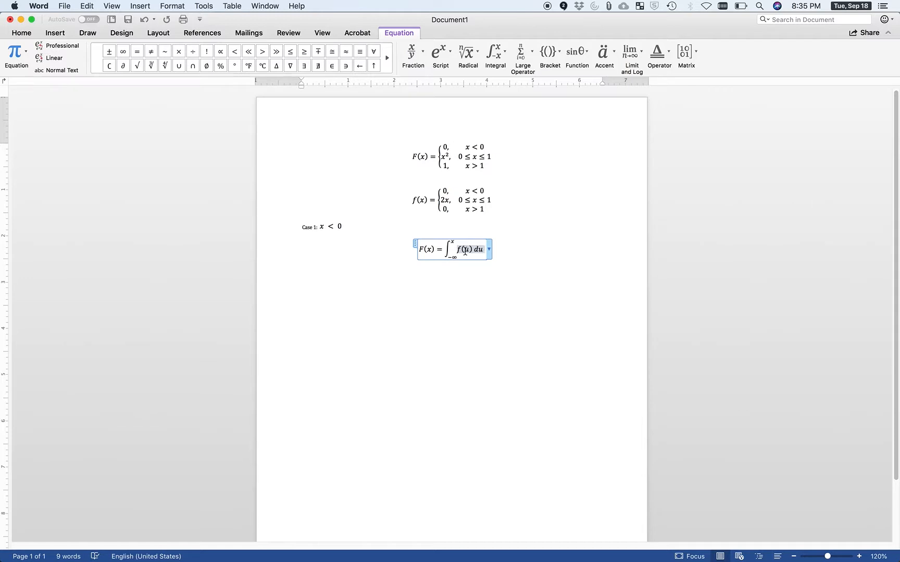
left_click(444, 148)
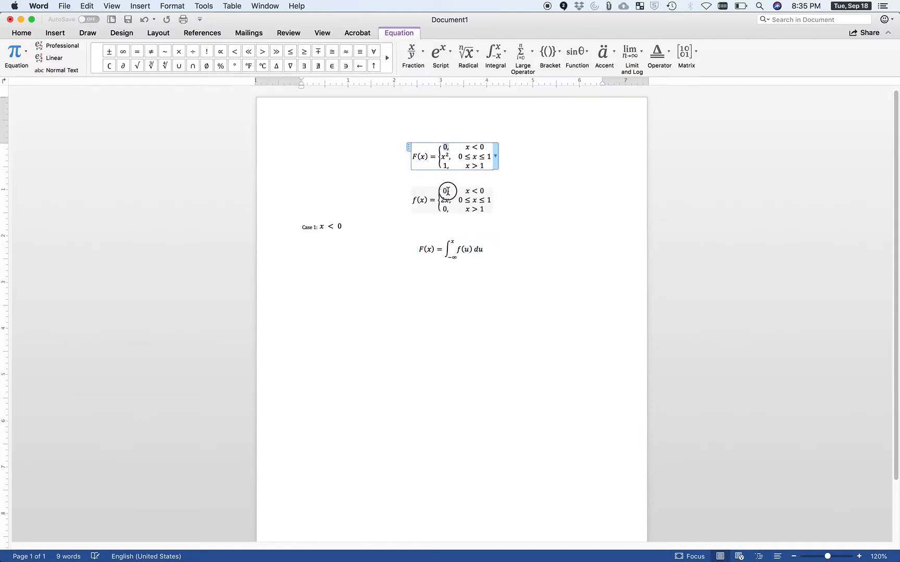
left_click_drag(445, 189, 488, 194)
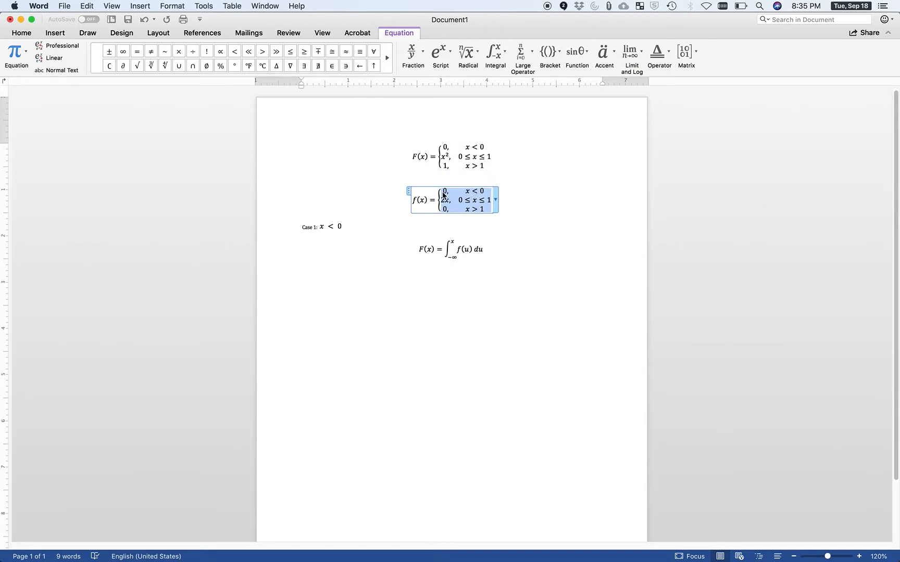
Step: Duplicate the integral of f(u) du at the end of the Case 1 equation, with an equals sign between the two integrals
left_click(483, 249)
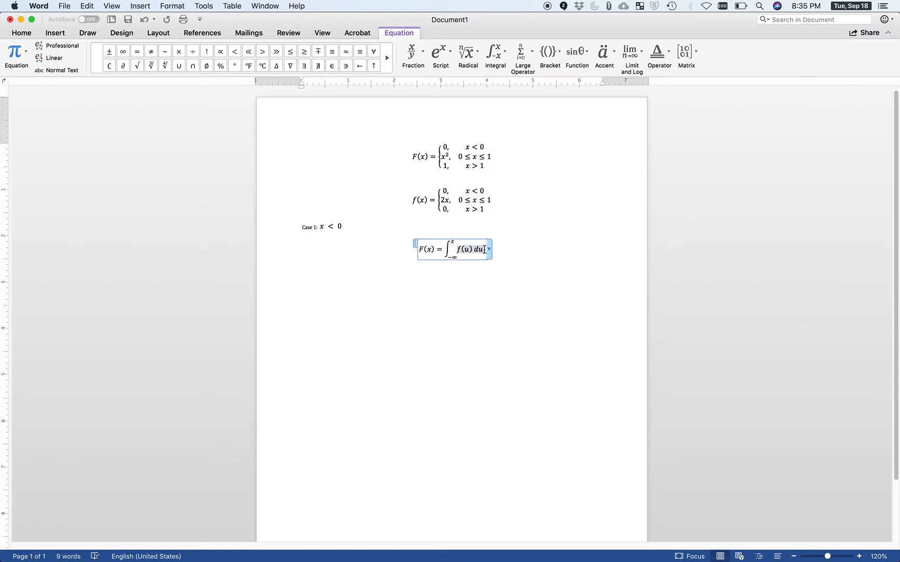
left_click_drag(484, 249, 445, 252)
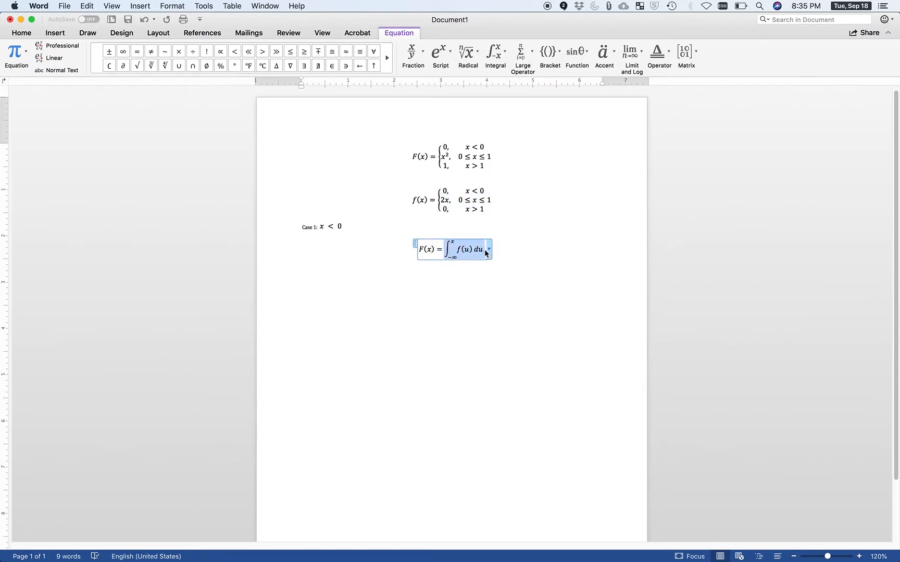
left_click(484, 250)
key("Right")
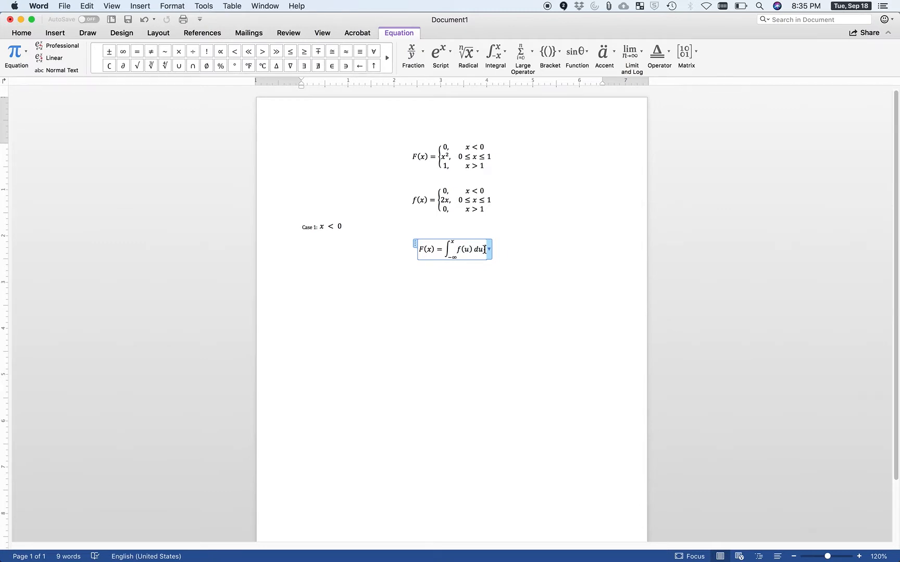
type("∫_(−∞)^x f(u) du")
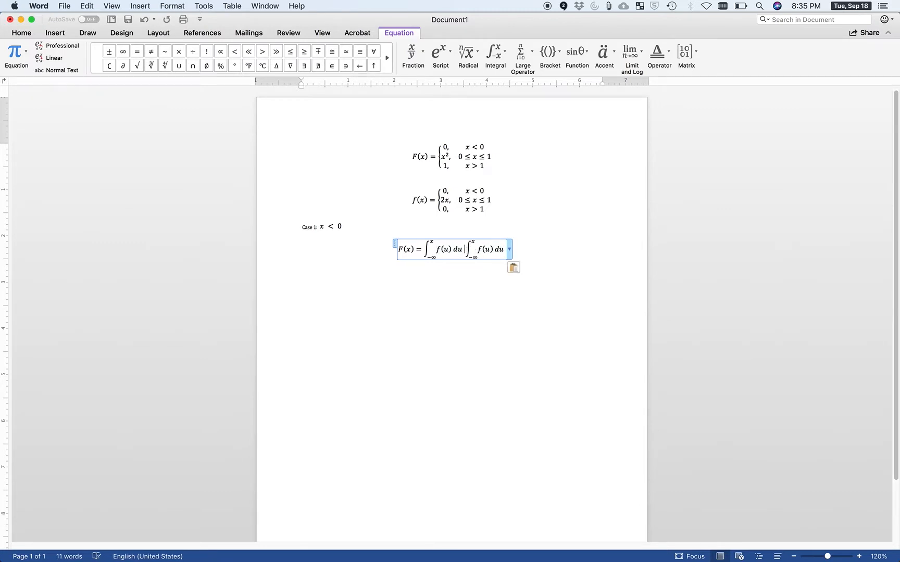
type("=")
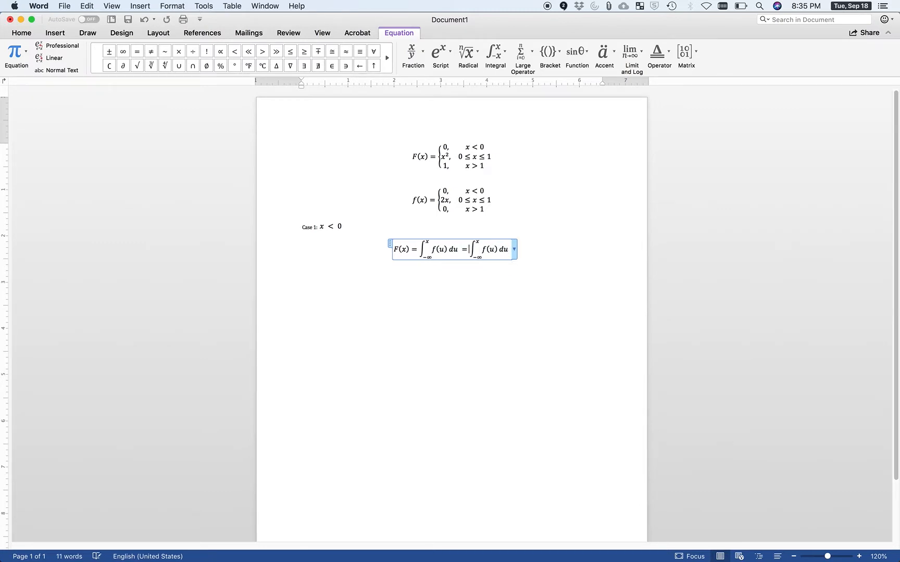
Step: Replace f(u) in the second integral with 0 and add an equals sign after that integral
double_click(492, 252)
type("0")
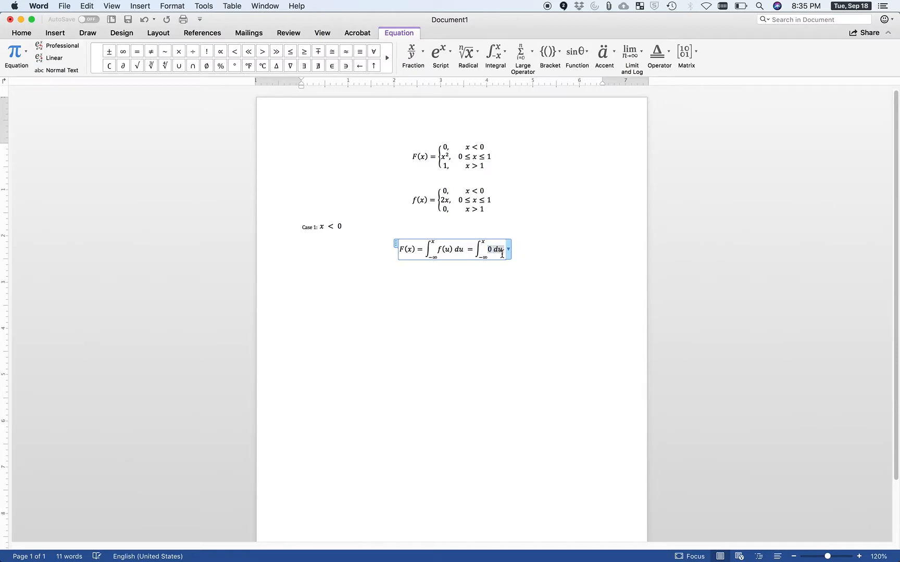
left_click(487, 250)
left_click_drag(487, 250, 506, 251)
left_click(503, 251)
type("=")
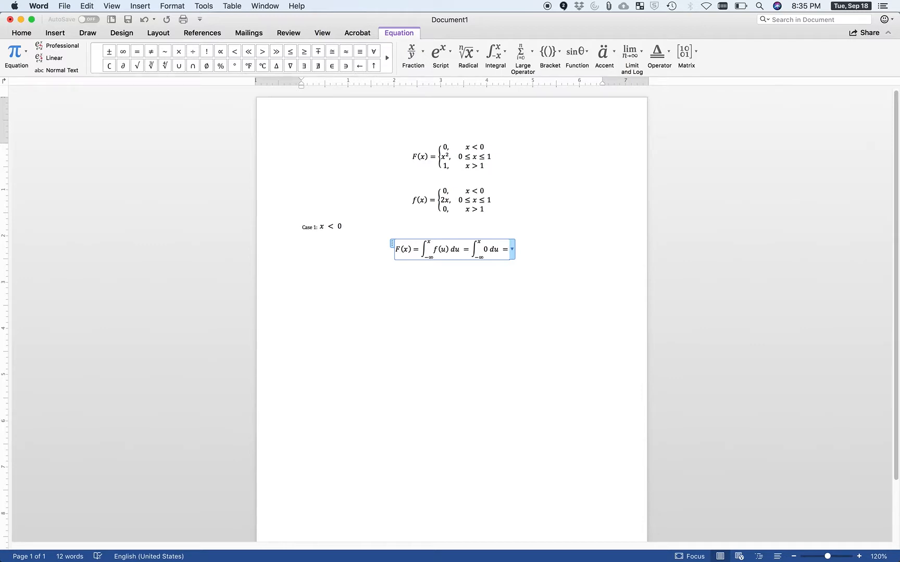
type("0")
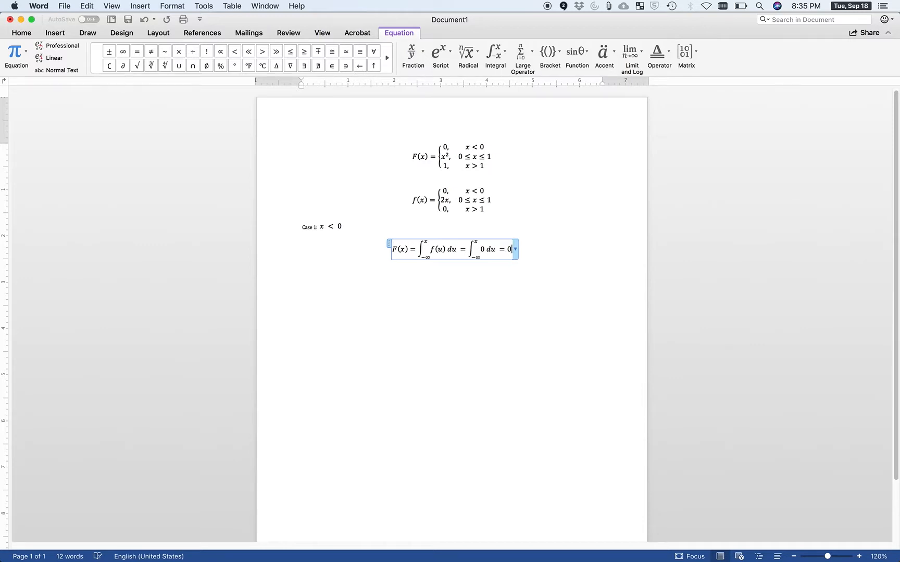
type("|")
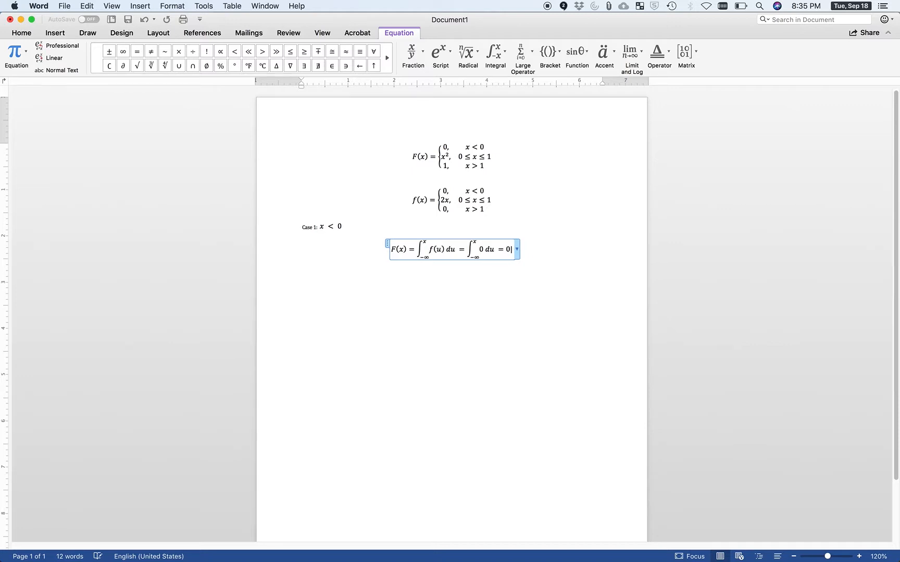
type("=")
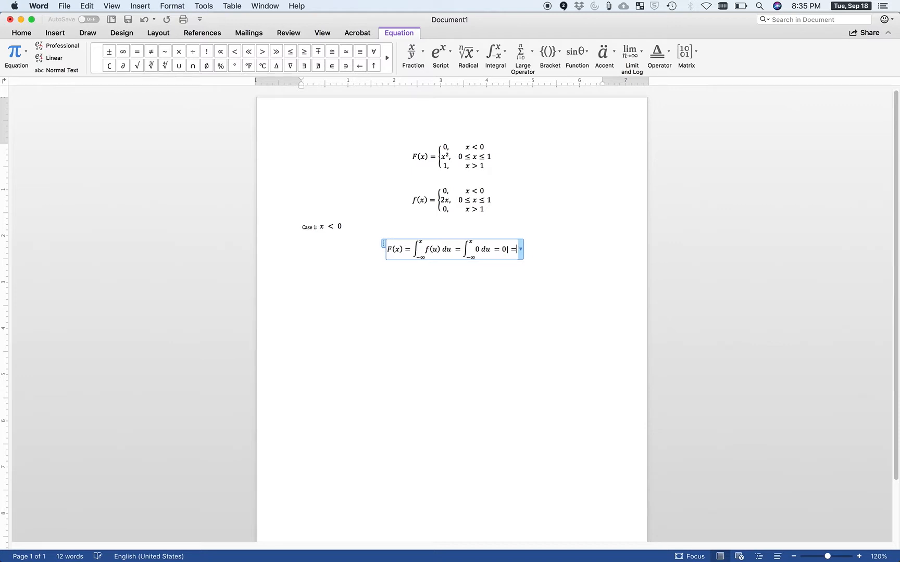
key("BackSpace")
key("BackSpace")
key("BackSpace")
Step: Append |0|_(−∞)^x in linear notation after the last equals sign of the Case 1 equation
type("|0|")
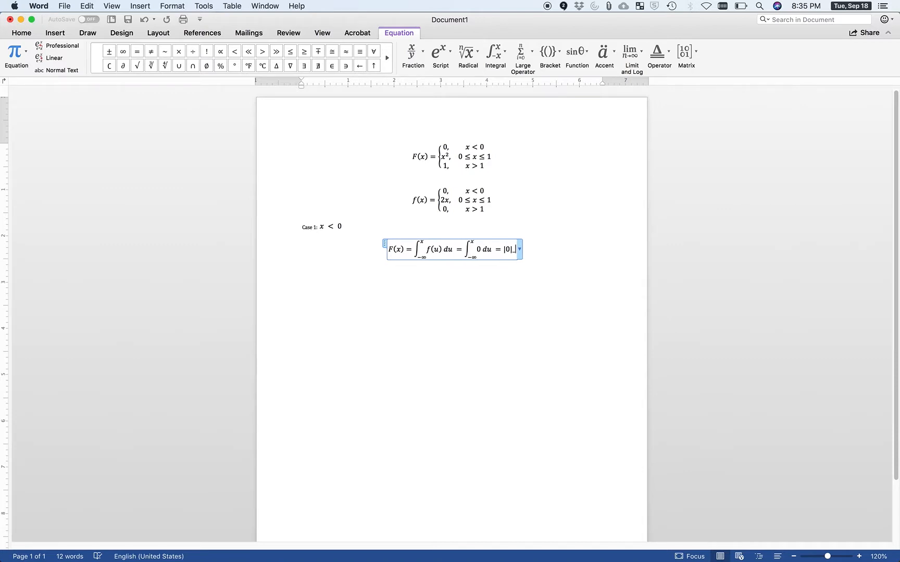
type("_(\\i")
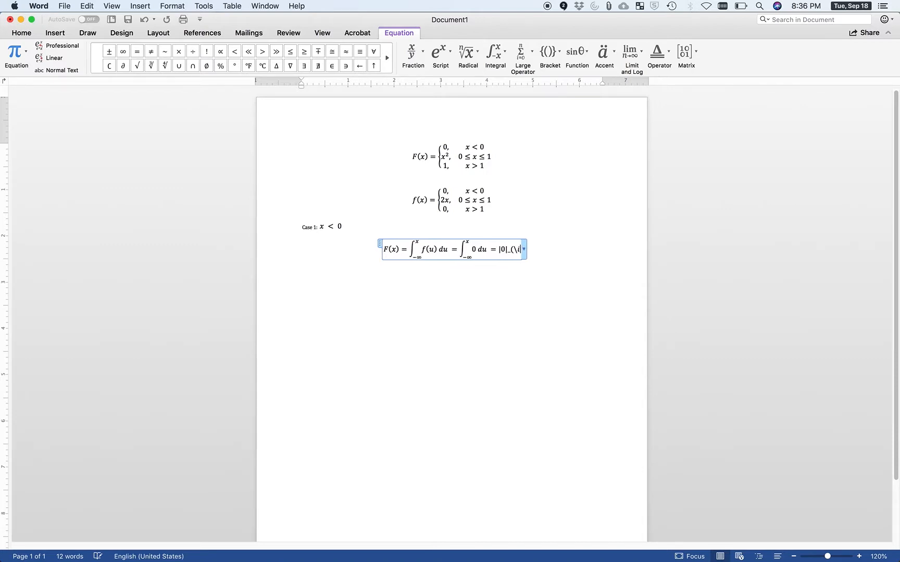
type("(-\\infty)")
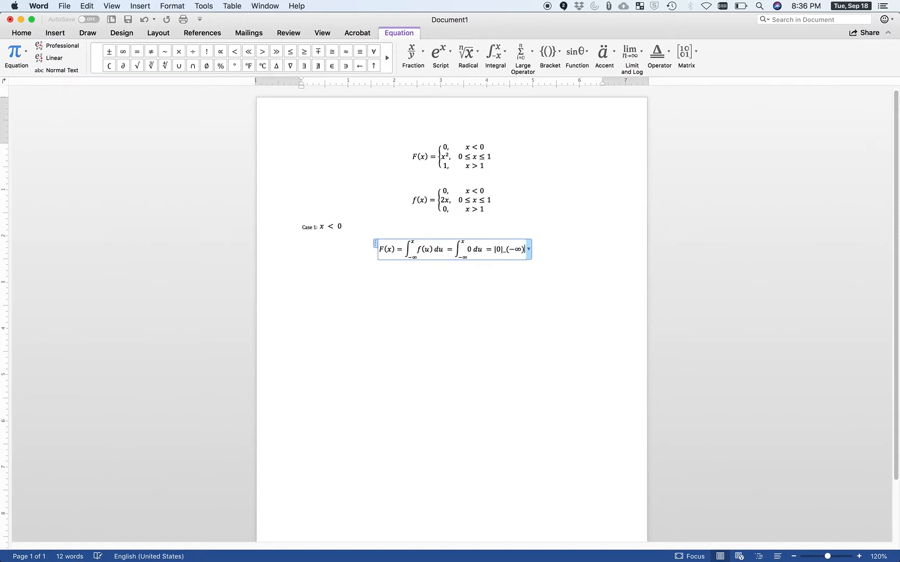
type("^x")
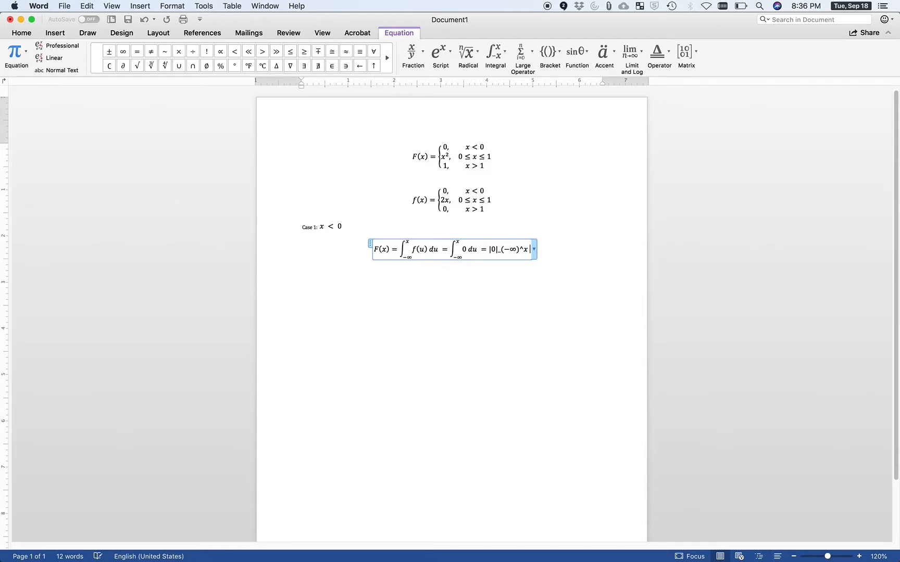
Step: Convert the Case 1 equation to Professional format so the limits −∞ and x are built up beside |0|
left_click(548, 258)
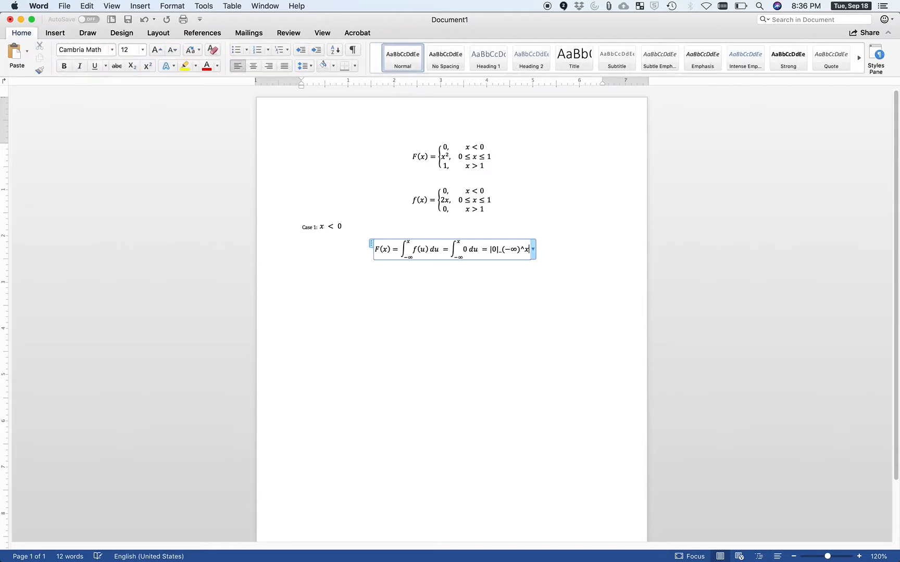
type("x")
left_click(548, 254)
left_click(526, 250)
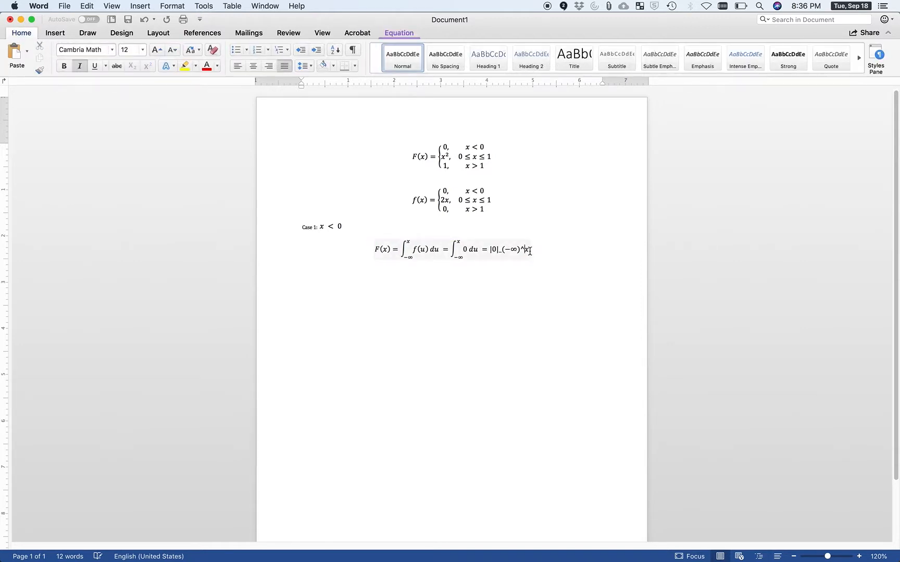
left_click(533, 249)
left_click(534, 250)
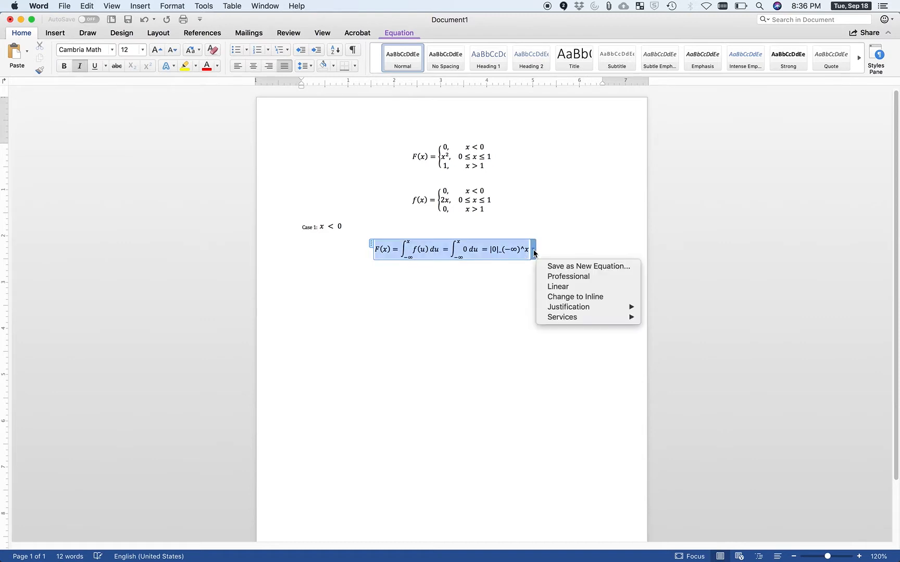
left_click(555, 277)
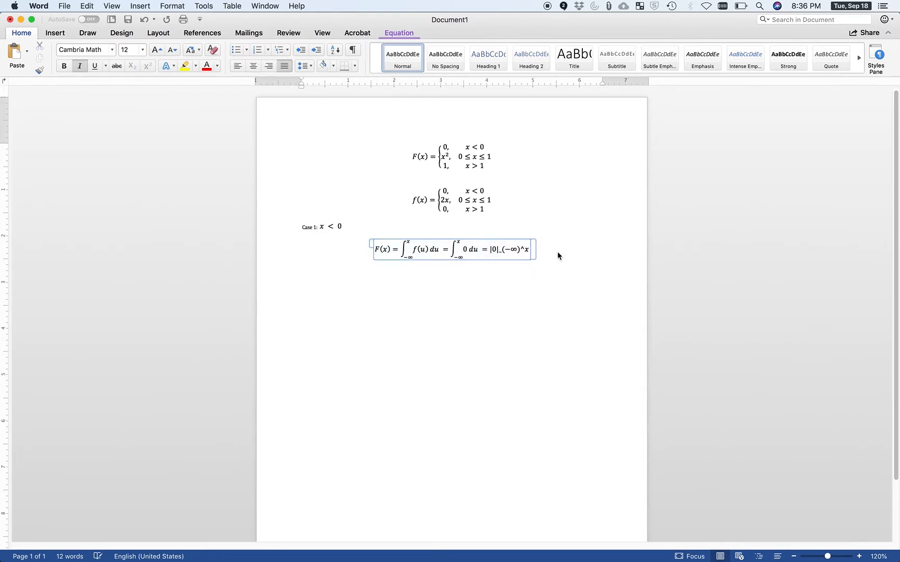
left_click(558, 251)
Step: Complete the Case 1 equation with = 0 − 0 = 0 after the evaluated |0| term
left_click(510, 249)
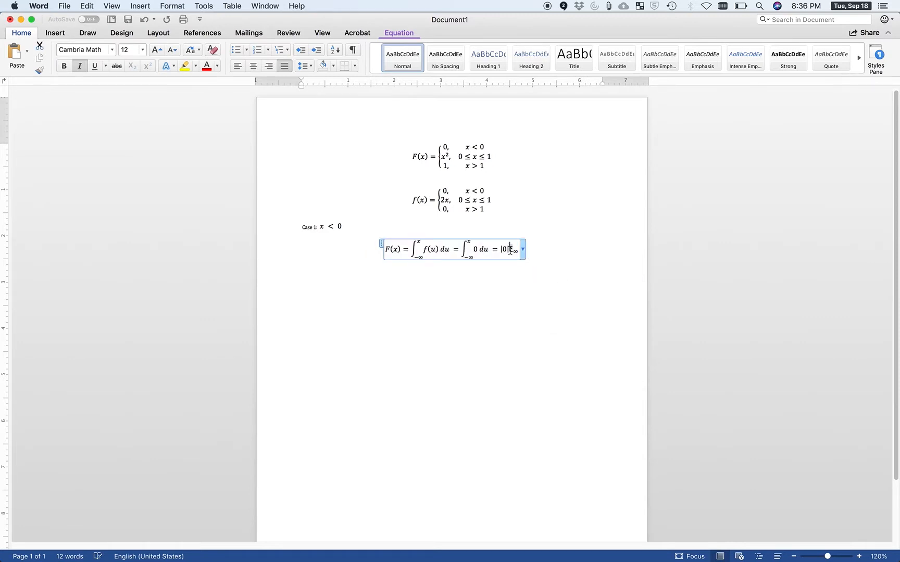
left_click(514, 249)
type("=")
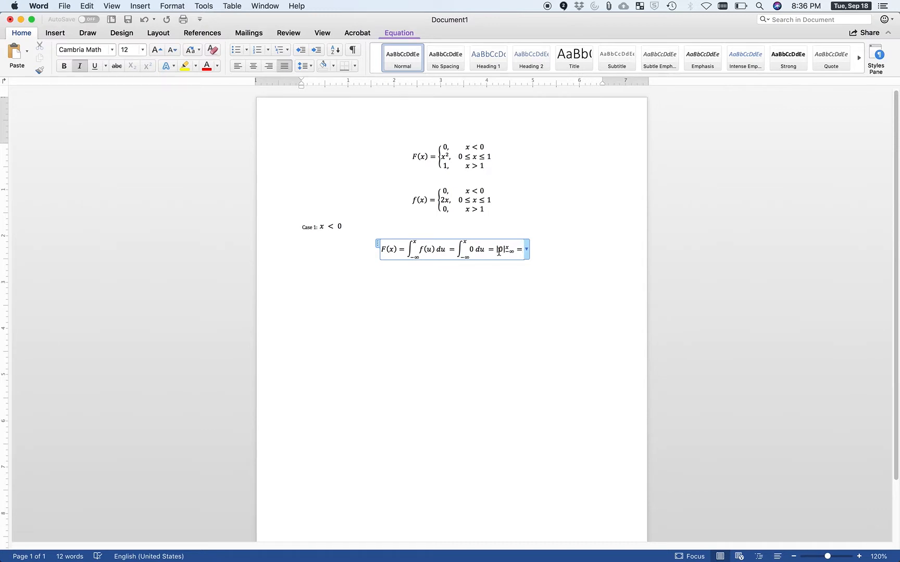
type("0")
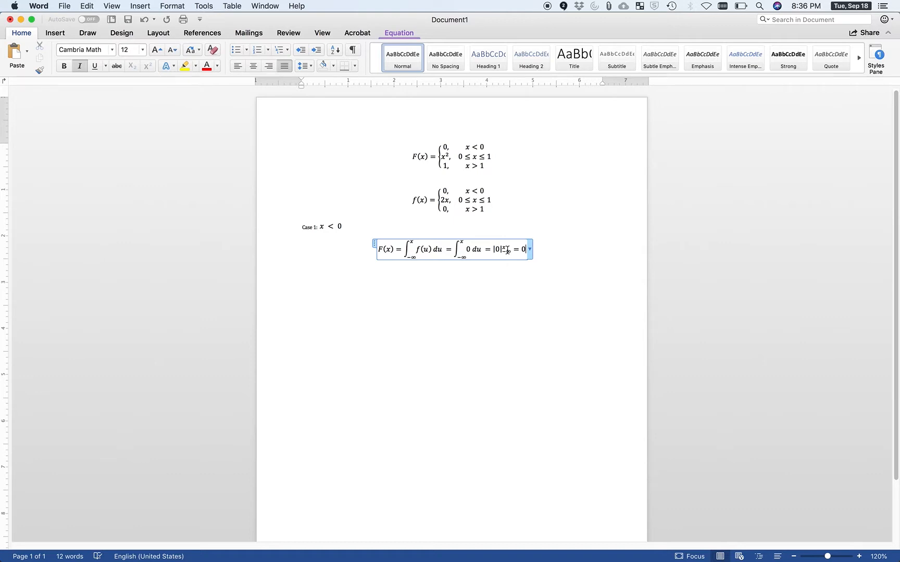
type("-0=0")
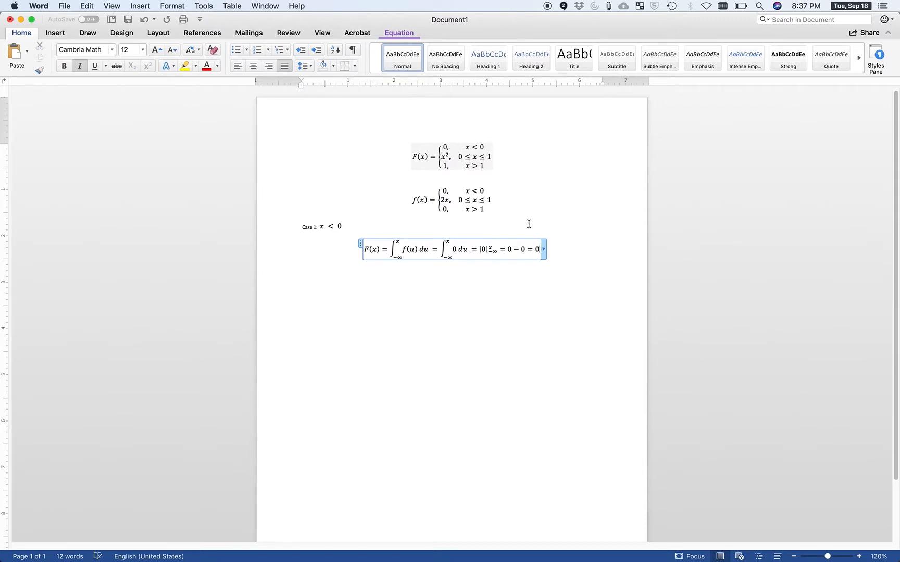
Step: Add the line "Case 2: 0 <= x <= 1" below the Case 1 equation and turn its inequality into an inline equation
left_click(570, 279)
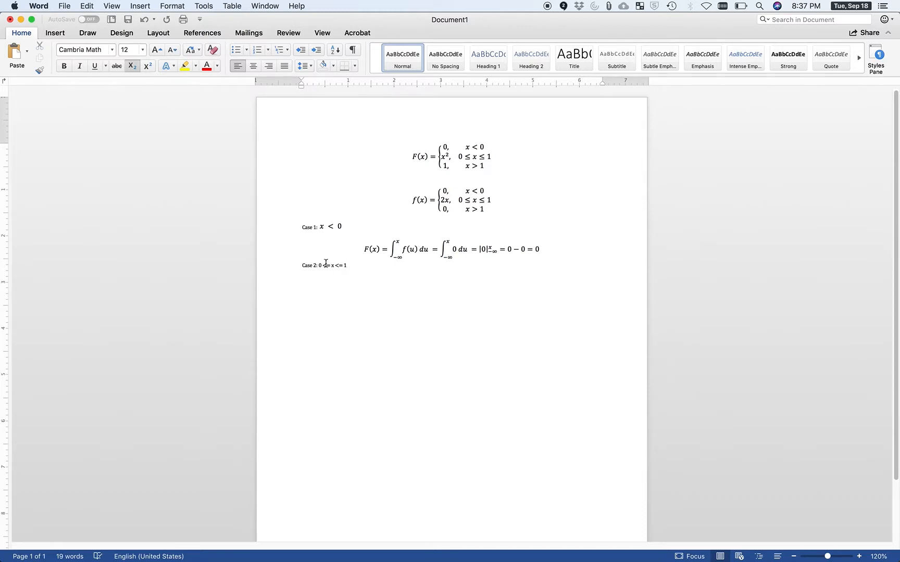
left_click_drag(318, 265, 346, 265)
left_click(144, 6)
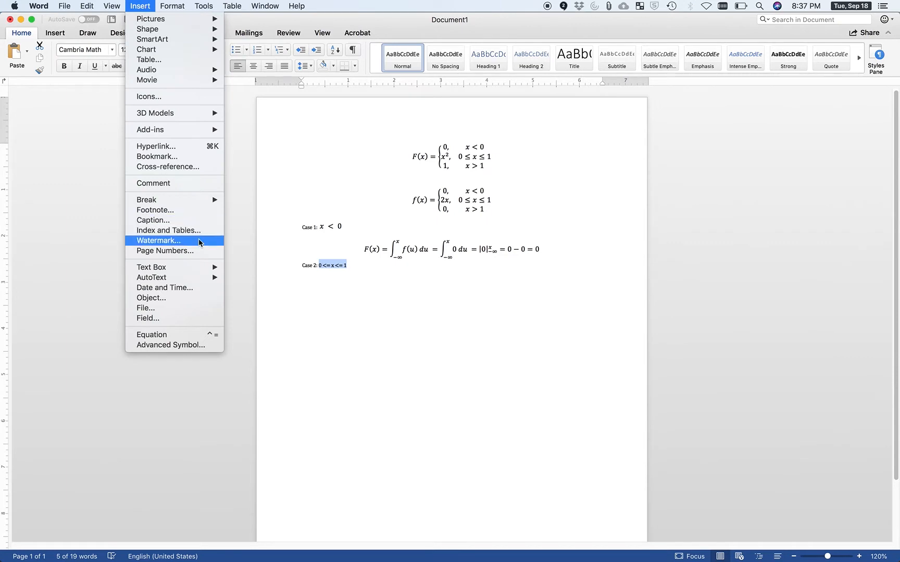
left_click(184, 335)
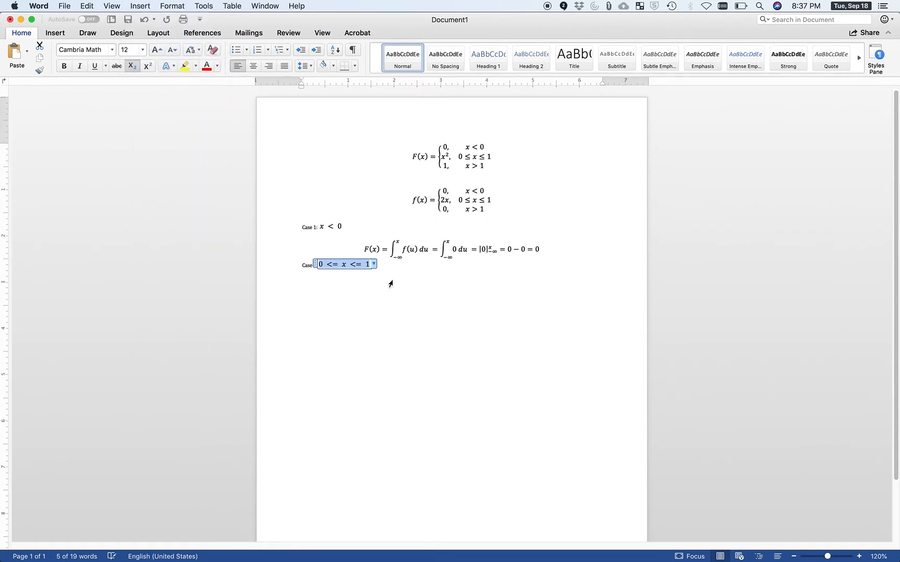
Step: Apply Professional format to the Case 2 inequality and change both <= signs to ≤
left_click(369, 263)
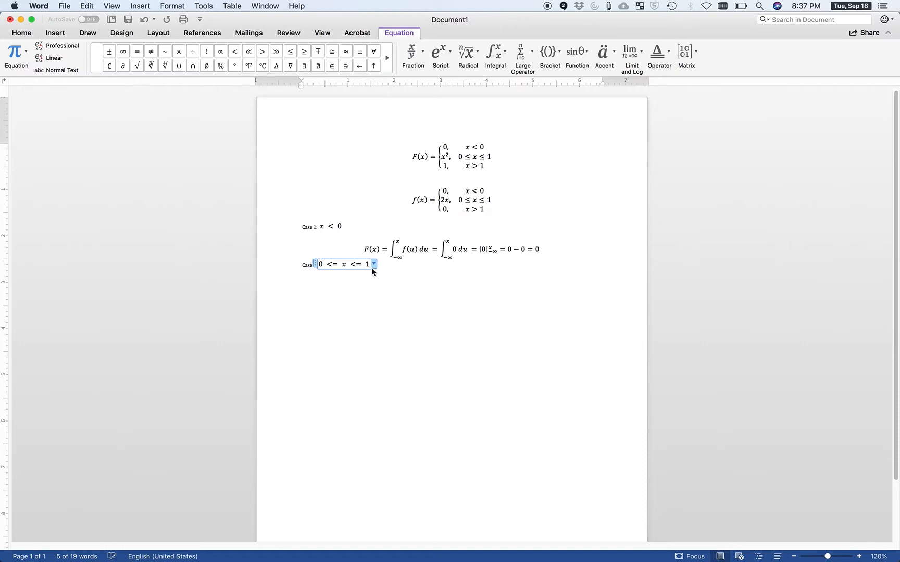
left_click(374, 264)
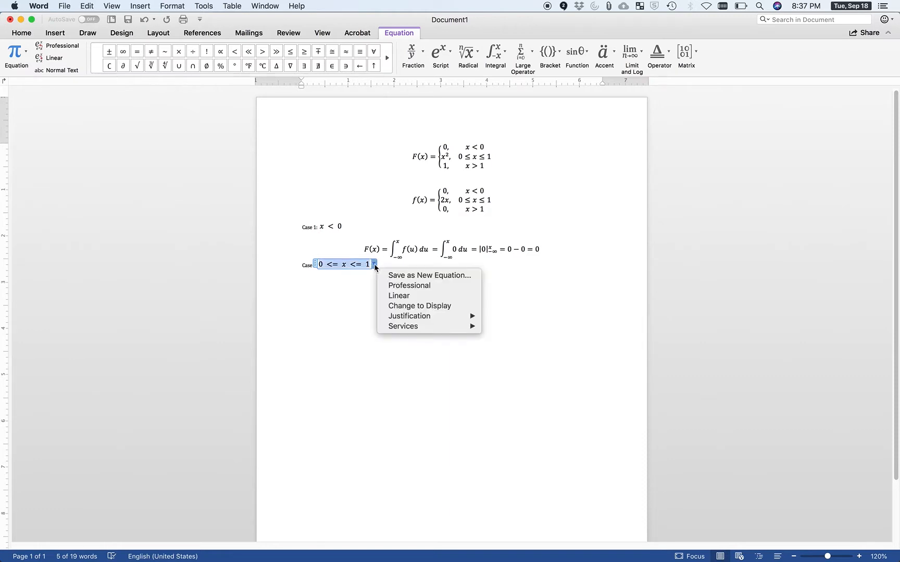
left_click(394, 286)
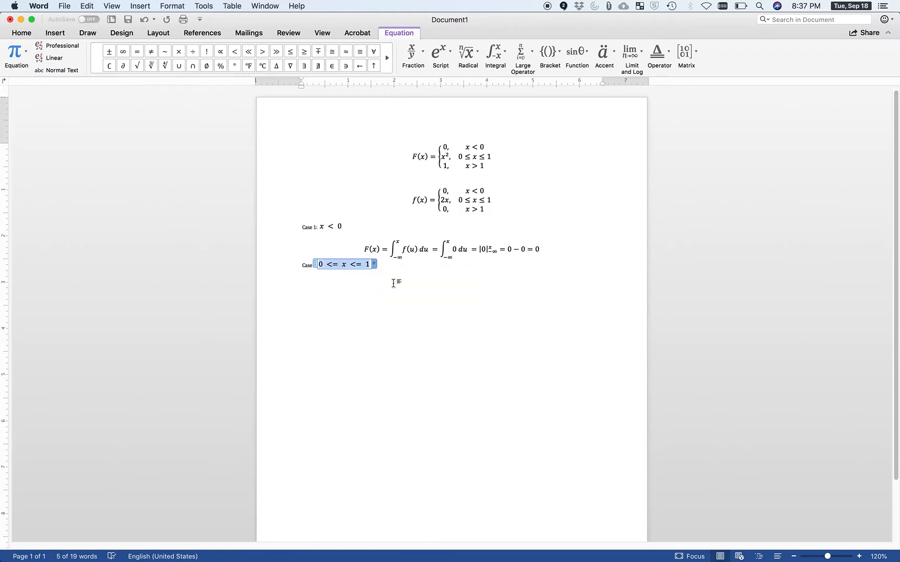
left_click(331, 266)
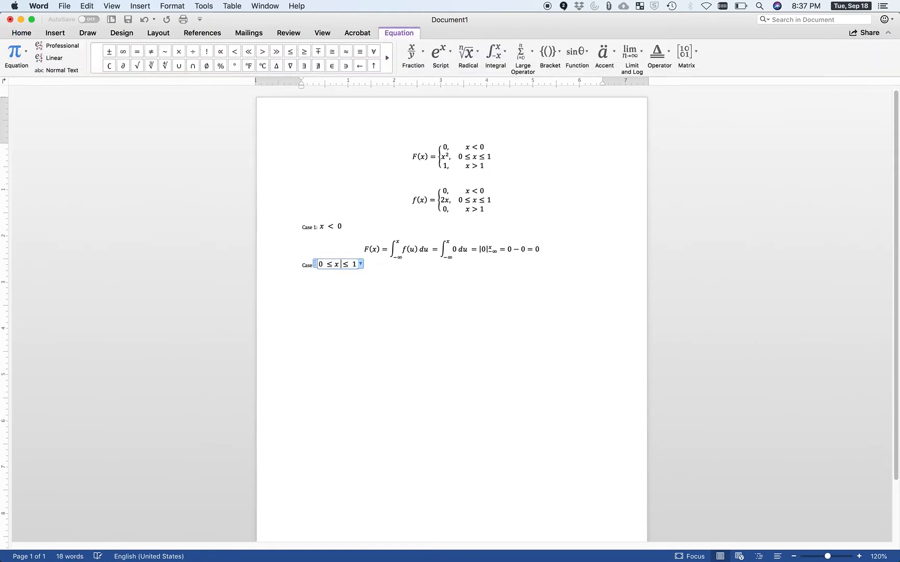
Step: Remove the extra spaces in the Case 2 inequality so it reads 0 ≤ x ≤ 1
key("BackSpace")
key("BackSpace")
left_click(365, 267)
left_click(320, 265)
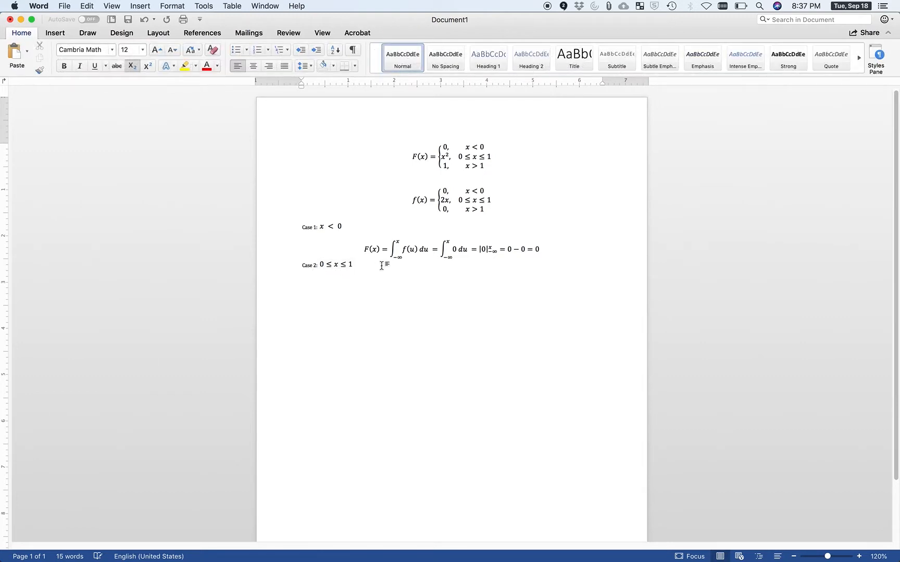
Step: Copy F(x) = ∫ f(u) du with limits −∞ and x from the Case 1 equation onto a new line below Case 2
key("Return")
left_click(359, 247)
left_click_drag(359, 248, 427, 250)
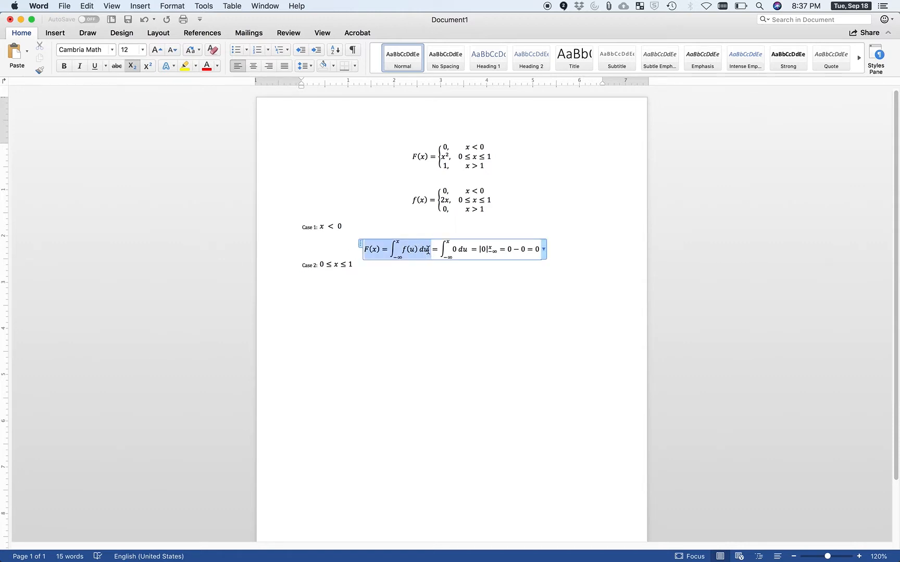
key("super+c")
left_click(409, 294)
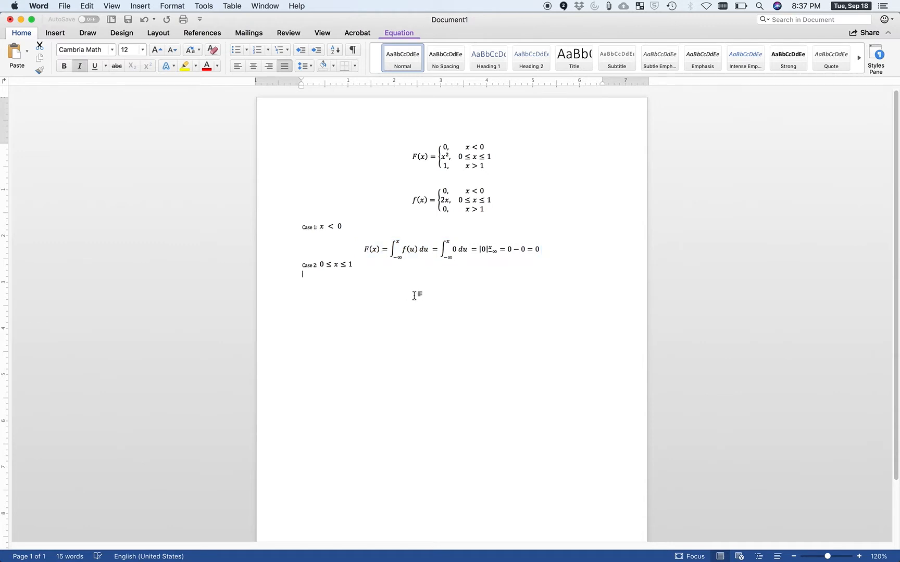
key("super+v")
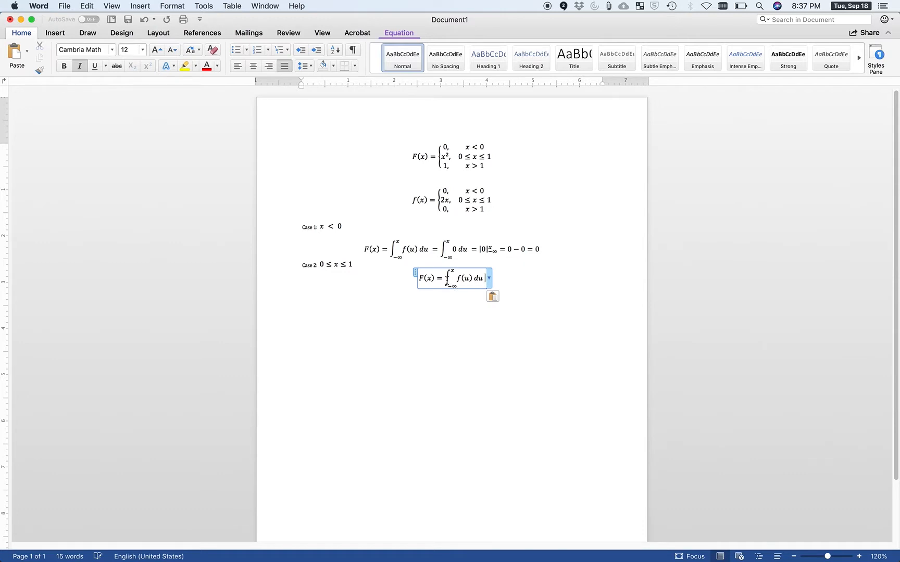
Step: Extend the Case 2 equation with = and two copies of the ∫ f(u) du integral joined by a plus sign
left_click_drag(437, 277, 483, 280)
key("super+v")
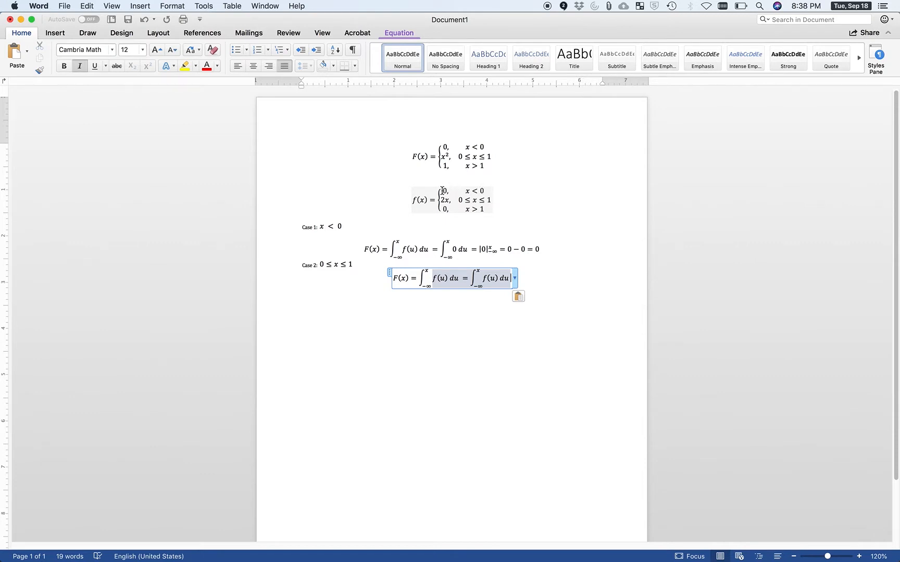
left_click_drag(468, 281, 511, 279)
left_click(510, 281)
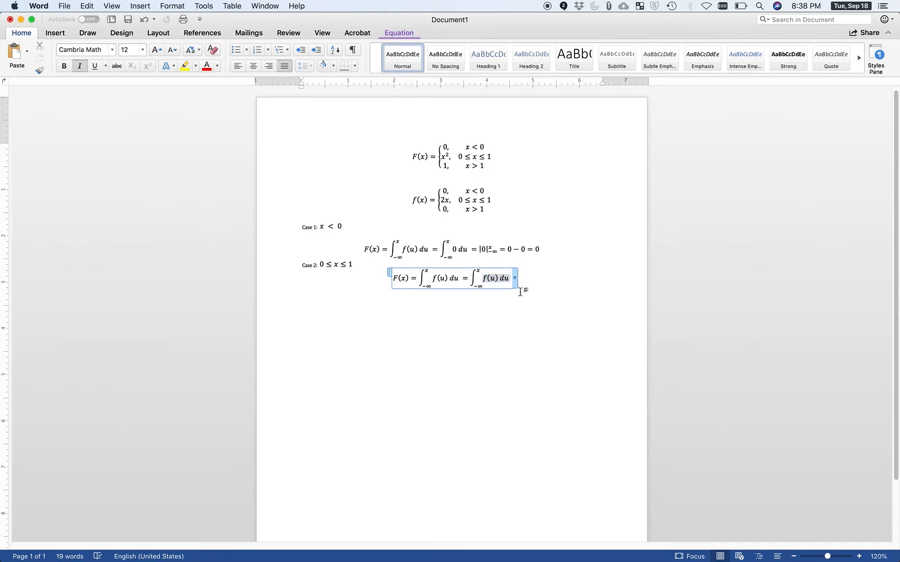
type("+")
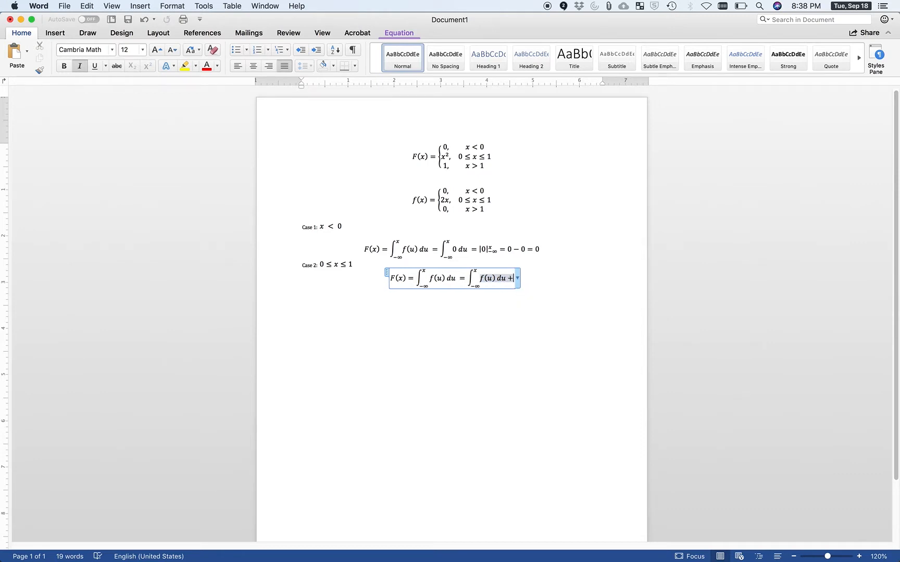
key("super+v")
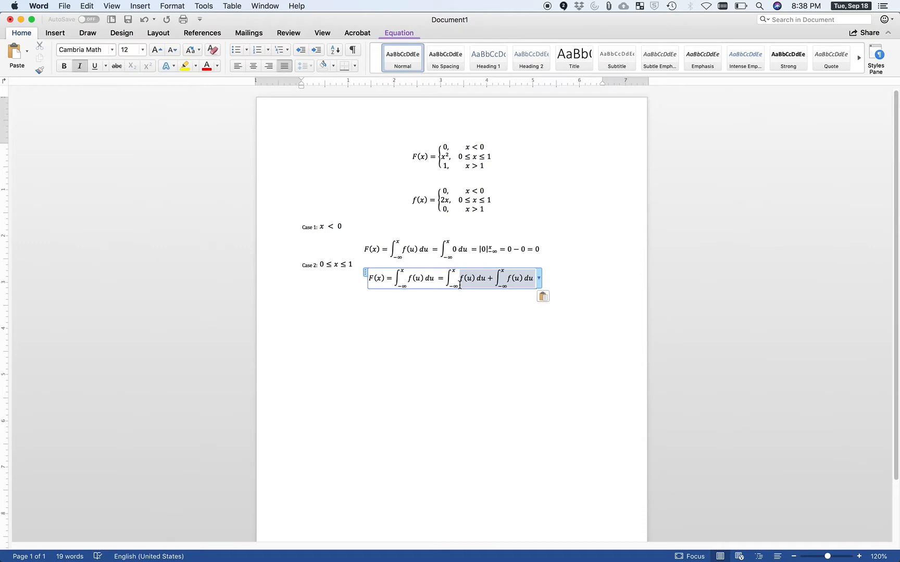
Step: Set the upper limit of the integral before the plus sign and the lower limit of the one after it to 0, and append an equals sign
left_click(456, 286)
left_click(455, 272)
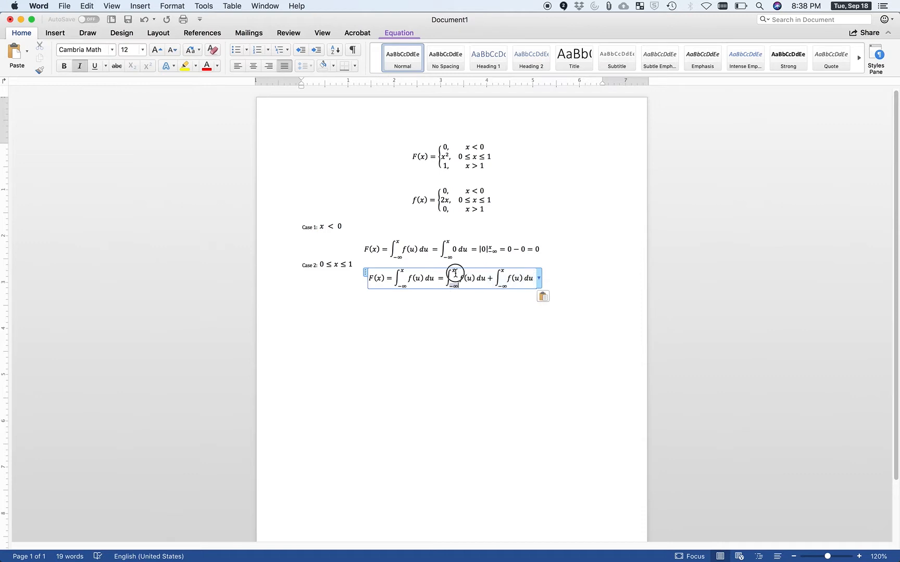
type("0")
key("BackSpace")
key("BackSpace")
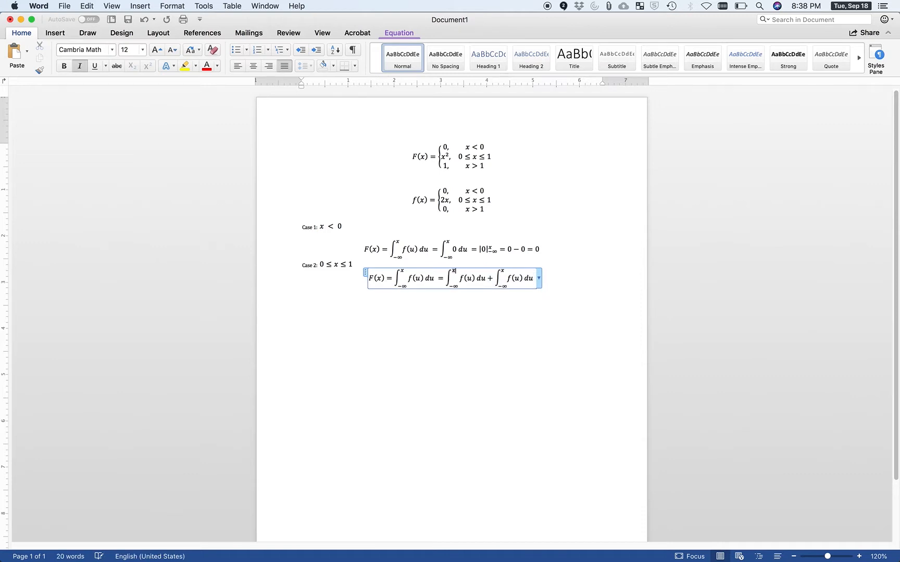
type("0")
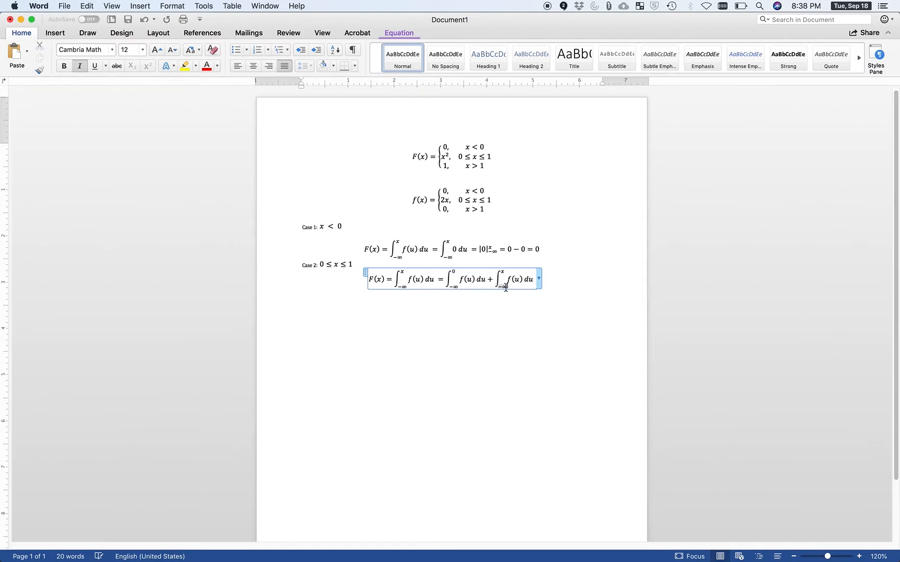
key("BackSpace")
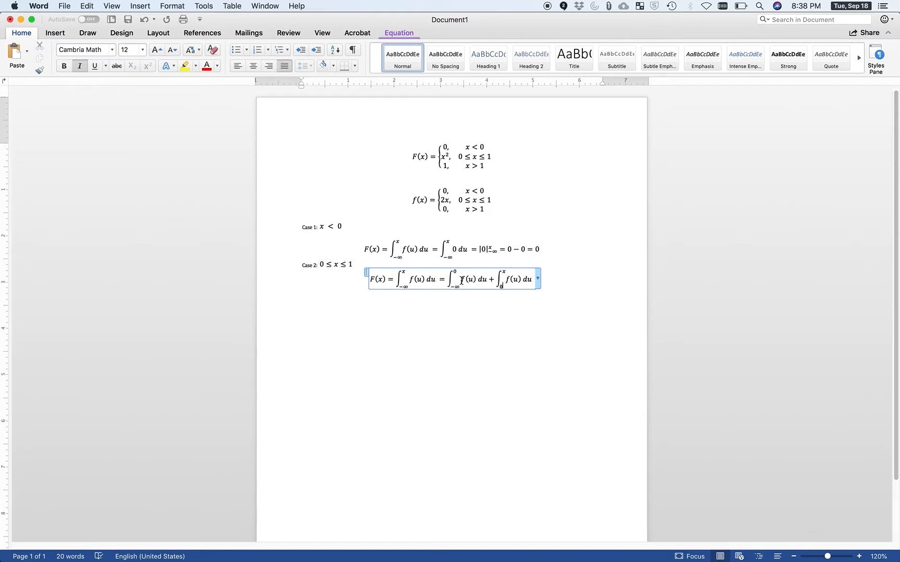
left_click(534, 279, "shift")
type("=")
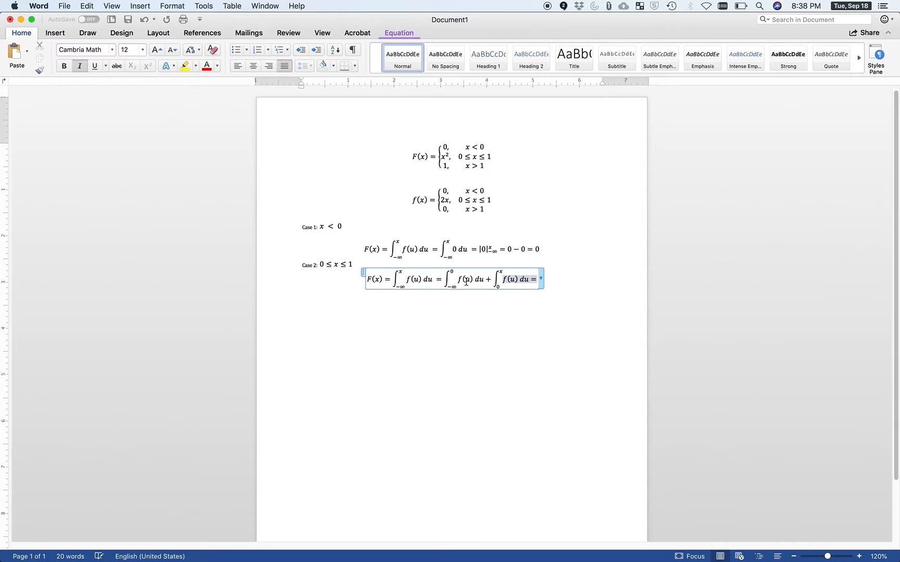
Step: Paste a copy of the two summed f(u) du integrals with their equals sign at the end of the Case 2 equation
left_click(444, 279, "shift")
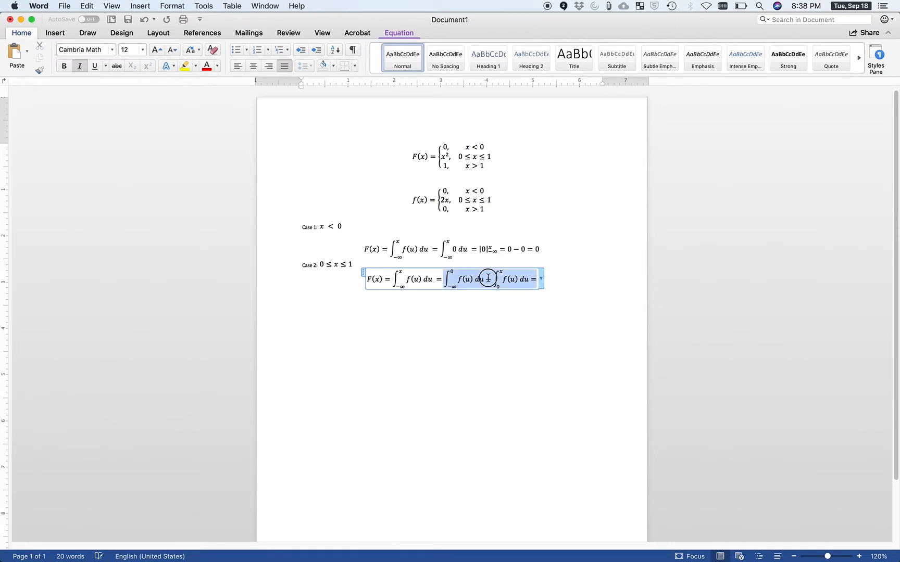
left_click(536, 280, "shift")
key("super+c")
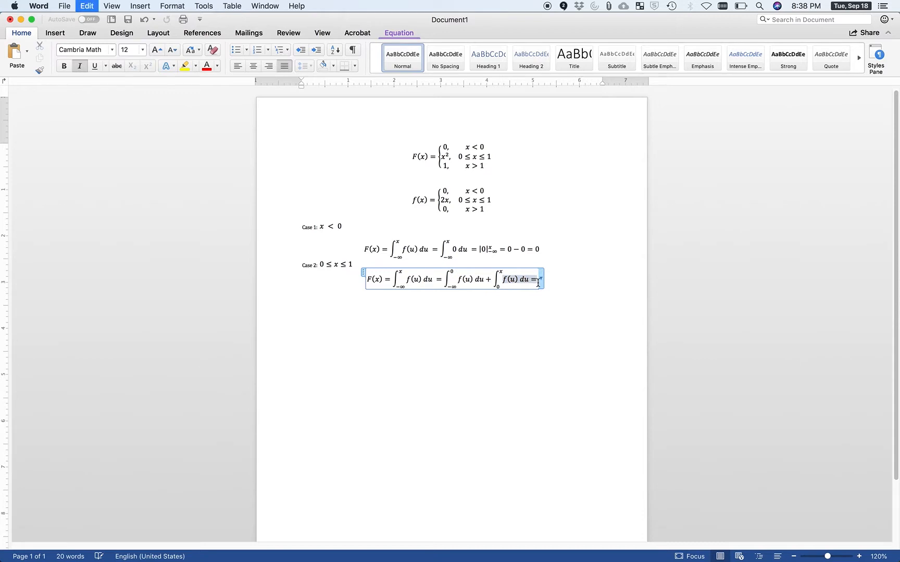
key("super+v")
Step: Delete the integrand f(u) du from the first integral of the pasted copy in the Case 2 equation
left_click(503, 274)
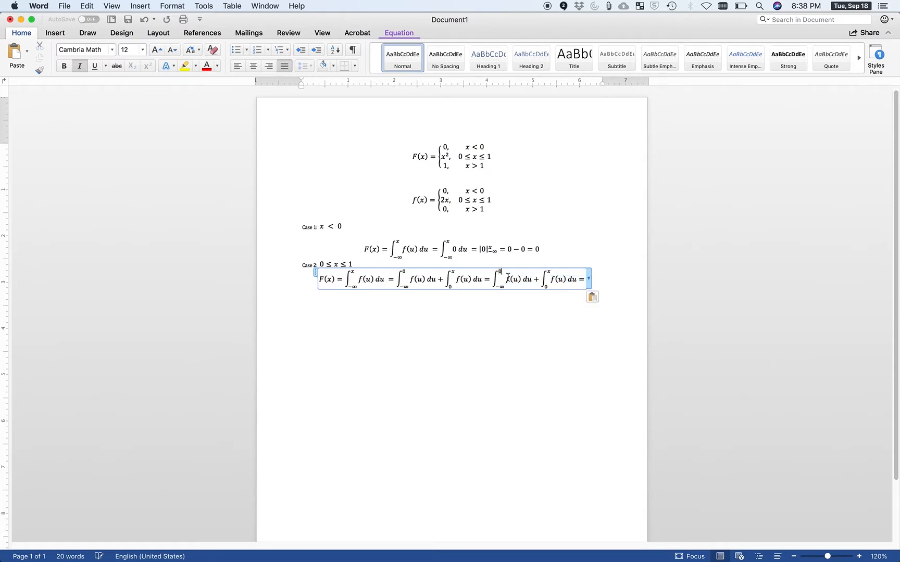
left_click_drag(507, 279, 531, 280)
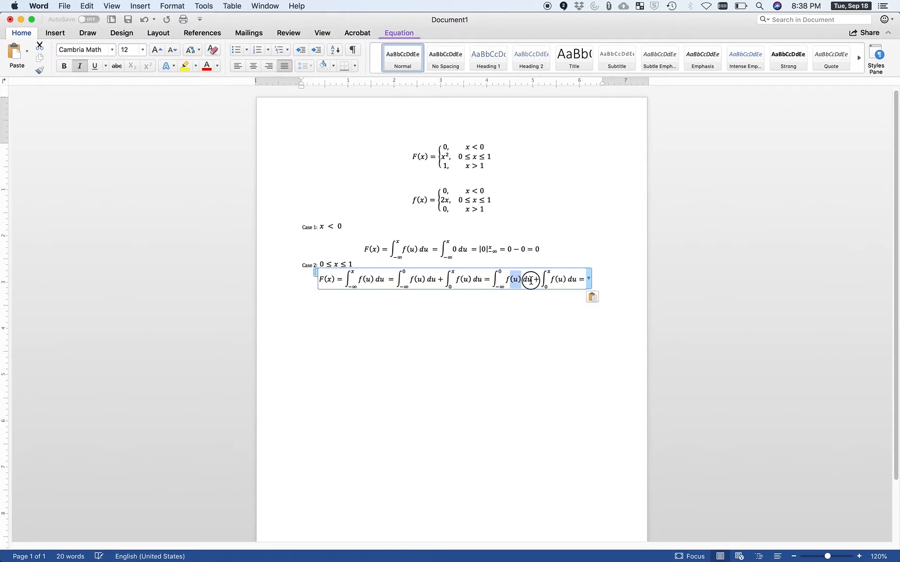
left_click(492, 280)
left_click(531, 280)
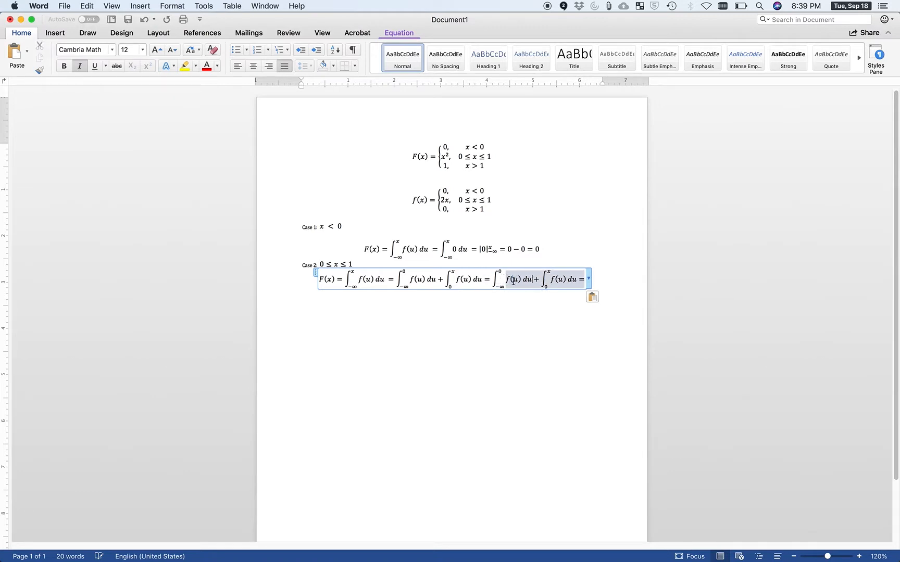
key("BackSpace")
key("BackSpace")
key("BackSpace")
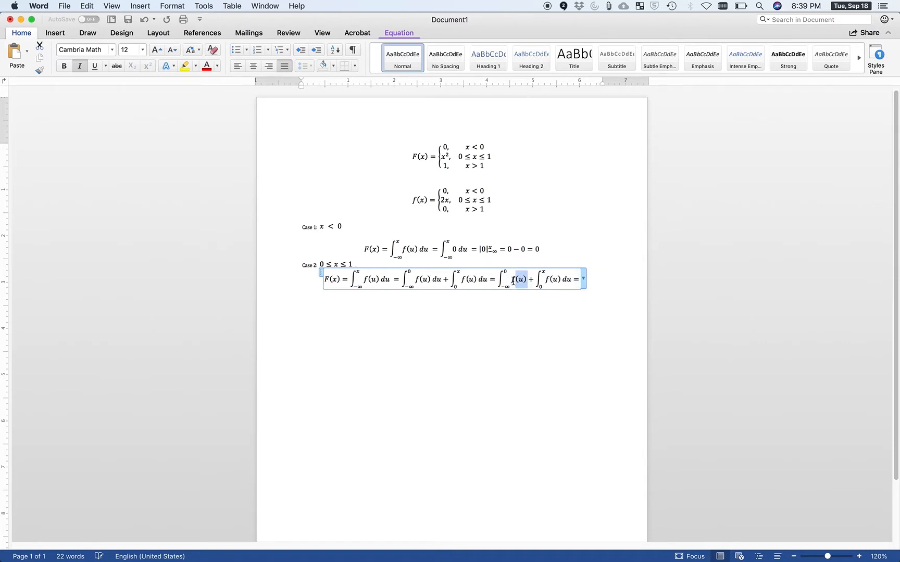
key("BackSpace")
key("BackSpace")
key("BackSpace")
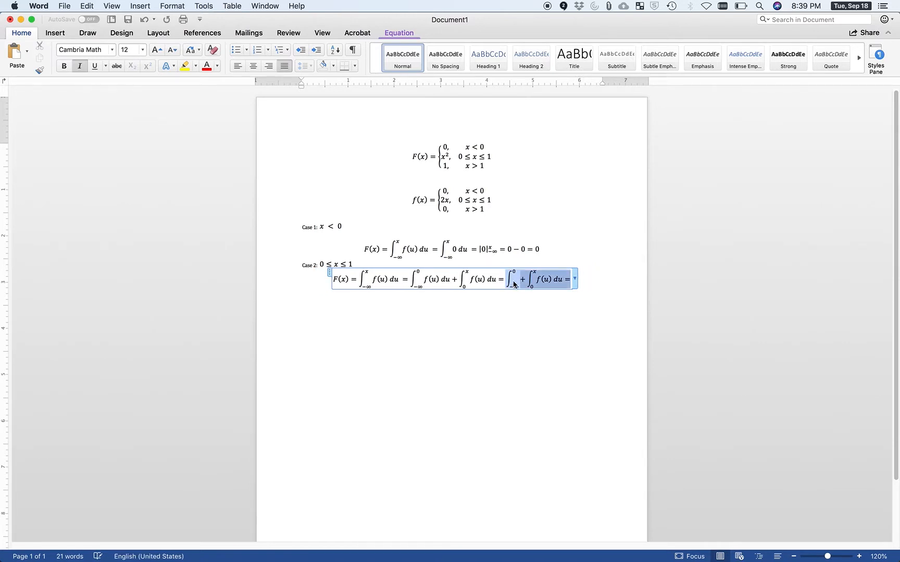
Step: Clear the upper limit 0 and lower limit −∞ of the emptied integral in the Case 2 equation
left_click(514, 279)
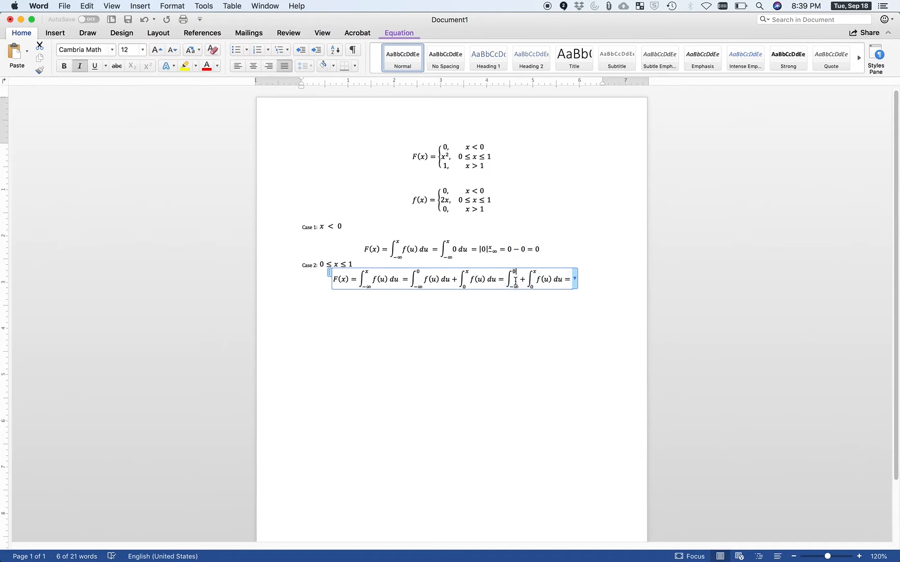
left_click_drag(515, 276, 571, 279)
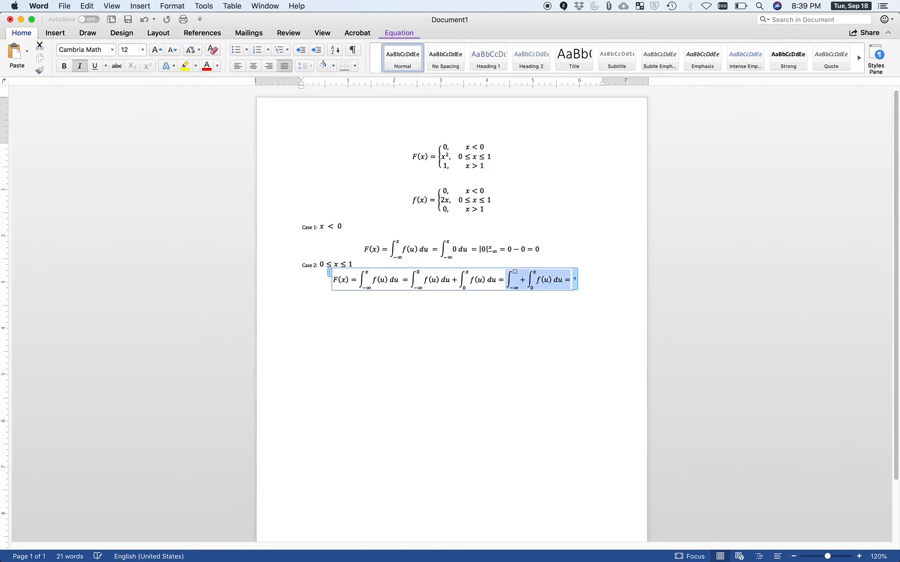
left_click(513, 283)
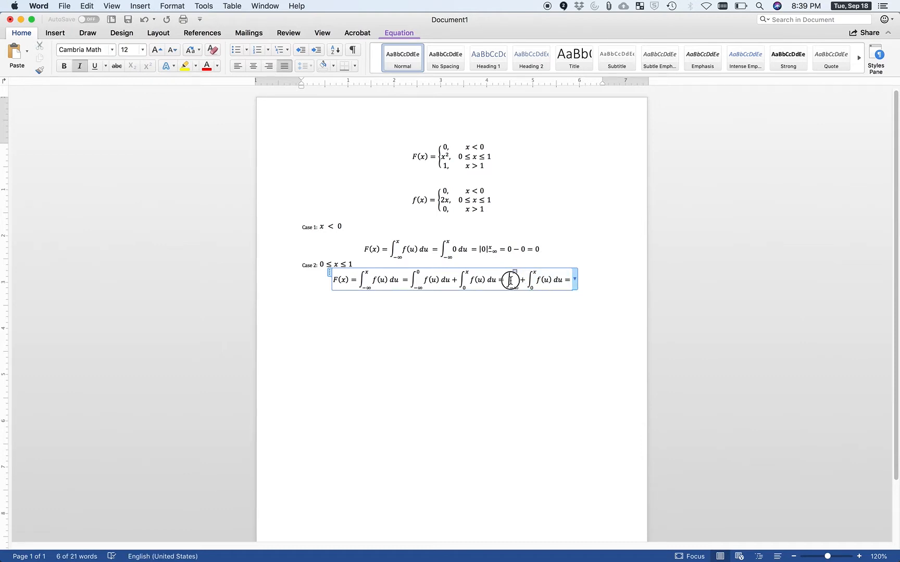
key("shift+super+Right")
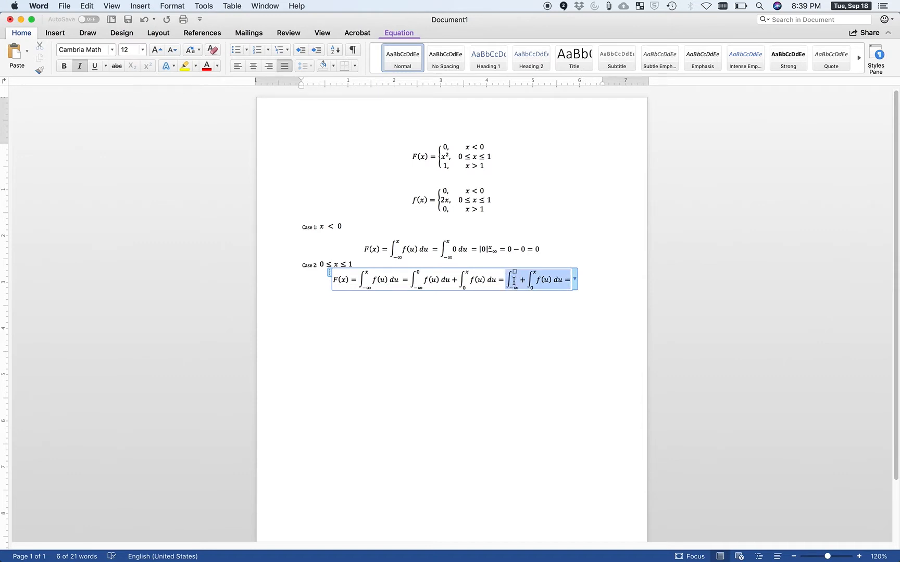
left_click(518, 283)
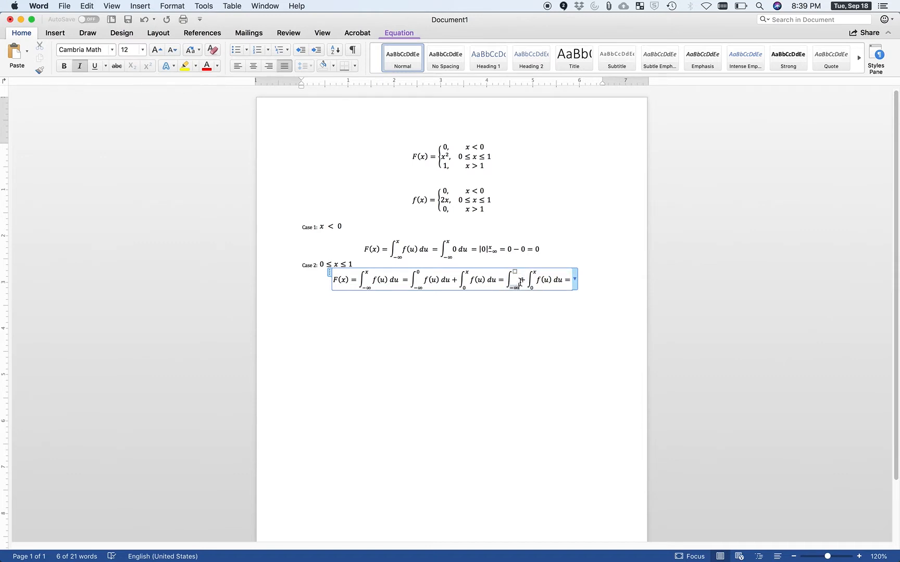
key("BackSpace")
key("shift+super+Right")
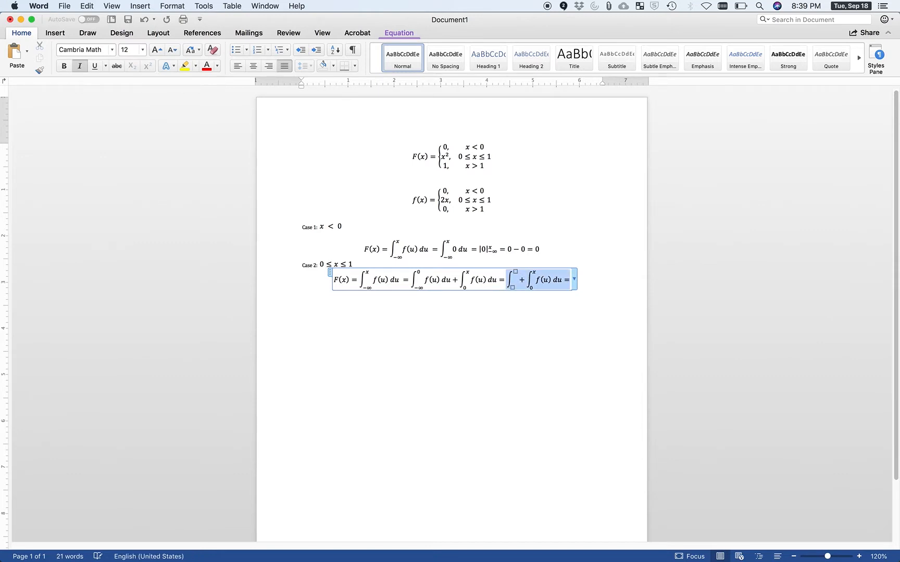
left_click(512, 280)
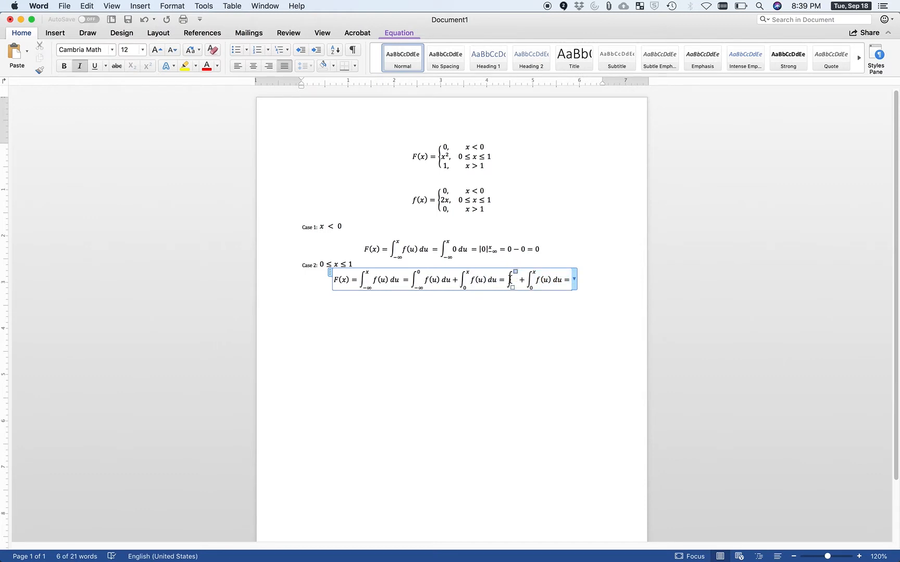
left_click(507, 280)
left_click(509, 281)
triple_click(510, 281)
left_click(510, 282)
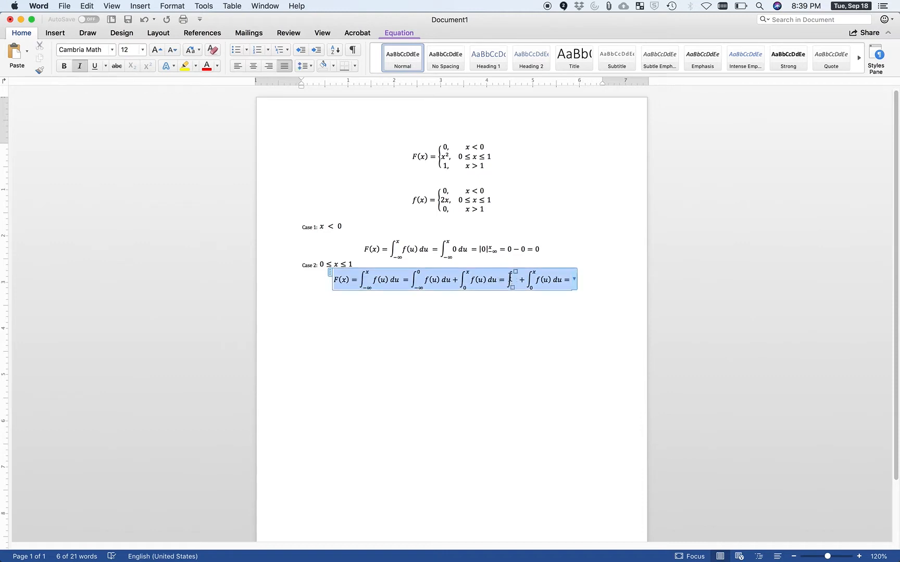
left_click(513, 280)
left_click(514, 282)
left_click(511, 280)
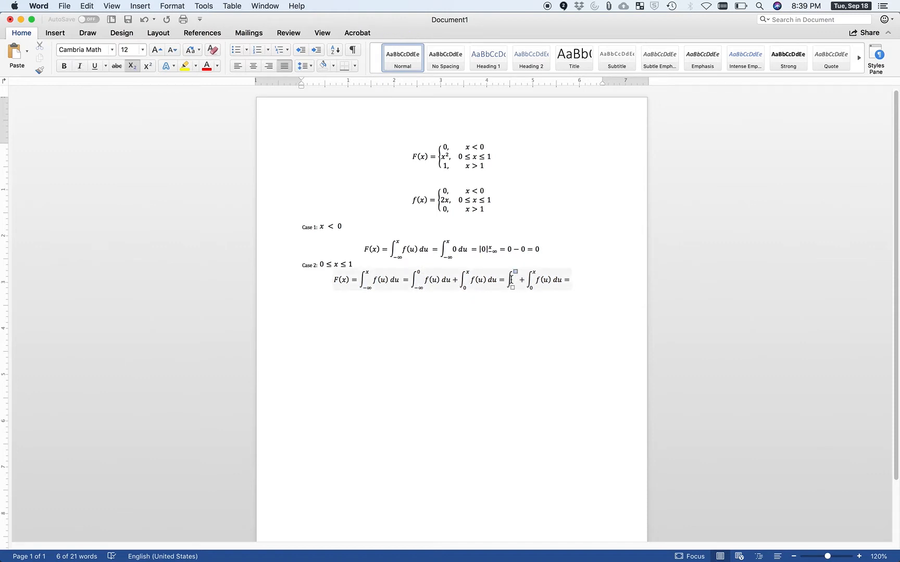
left_click(514, 279)
key("shift+End")
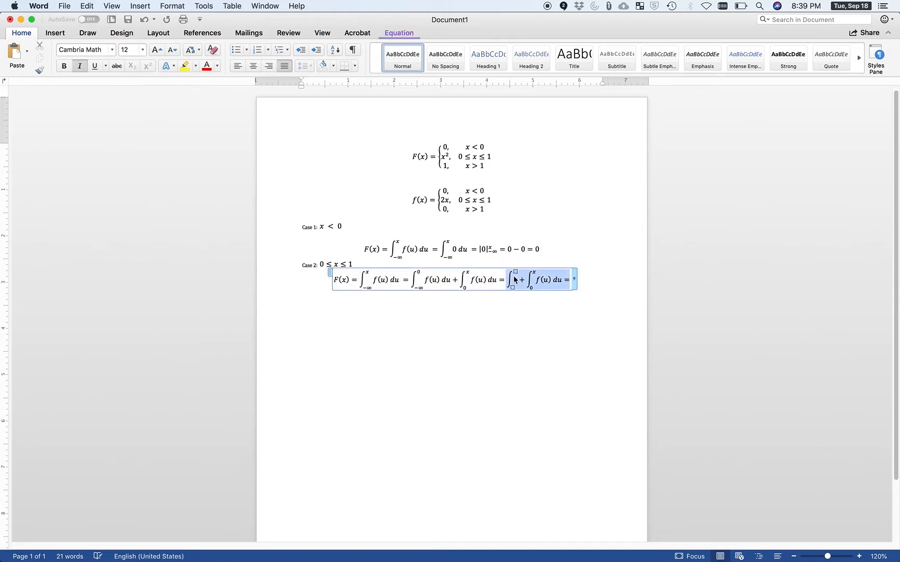
key("Left")
key("Left")
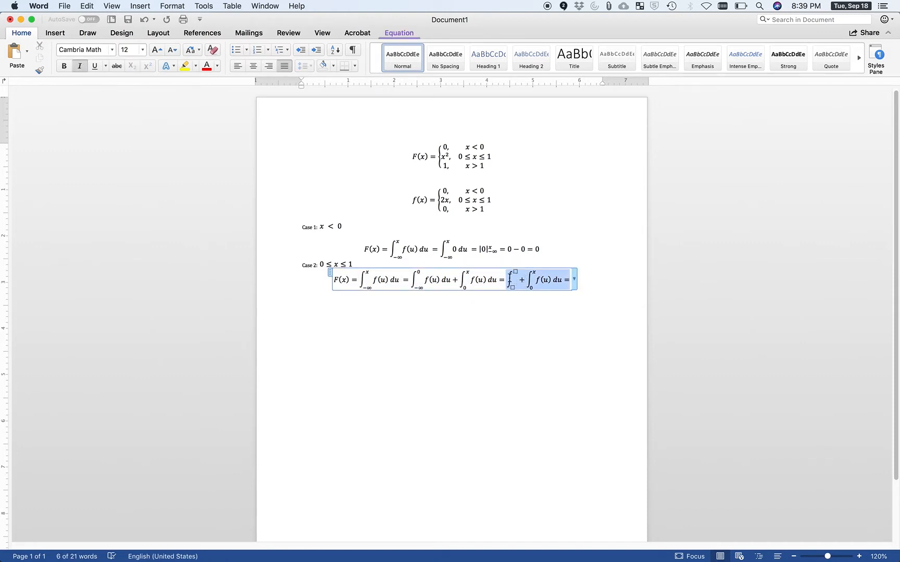
Step: Enter 0 after the last f(u) du = in the Case 2 equation and delete the leftover integrals behind it
type("0")
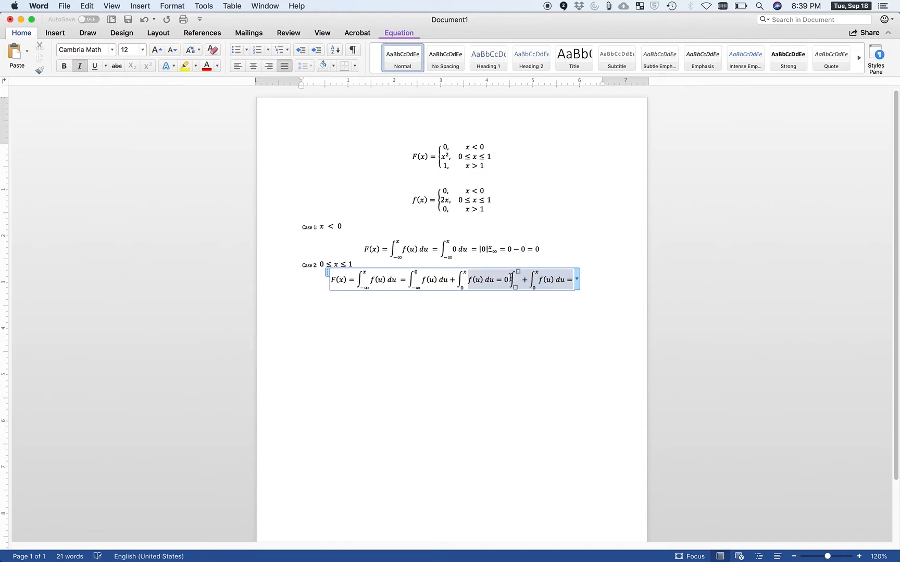
left_click_drag(510, 281, 518, 281)
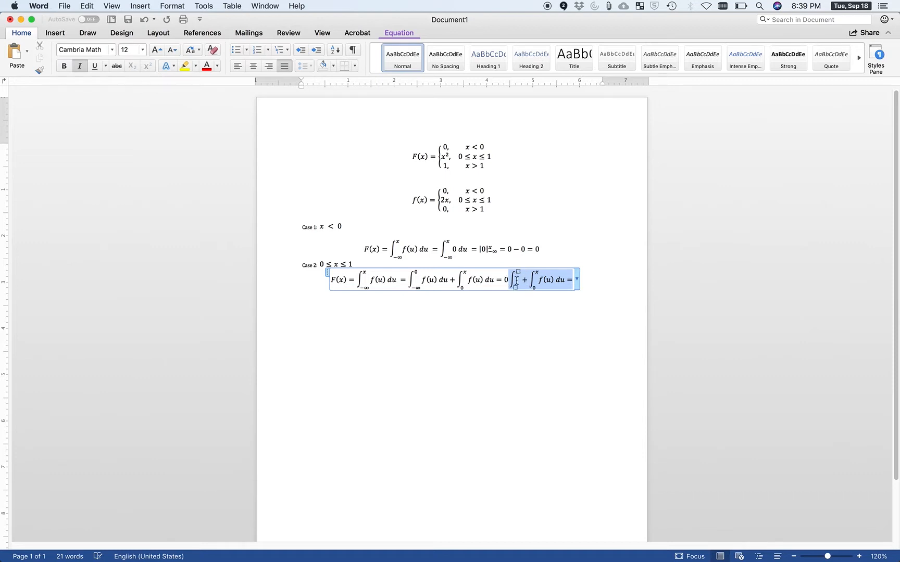
left_click(515, 280)
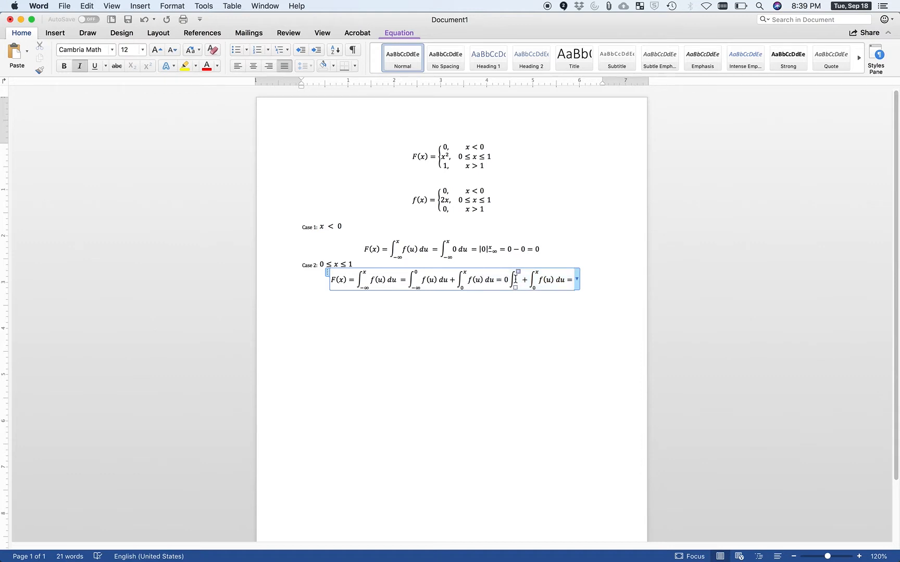
key("shift+End")
key("BackSpace")
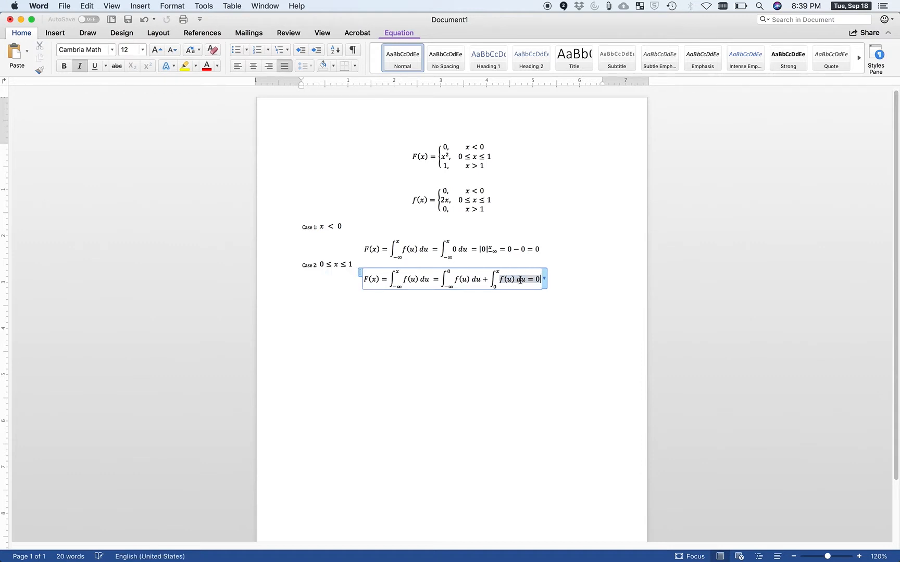
Step: Append + and a copy of the 0-to-x integral of f(u) du to the end of the Case 2 equation
left_click_drag(526, 279, 493, 278)
key("super+c")
left_click(539, 279)
type("+")
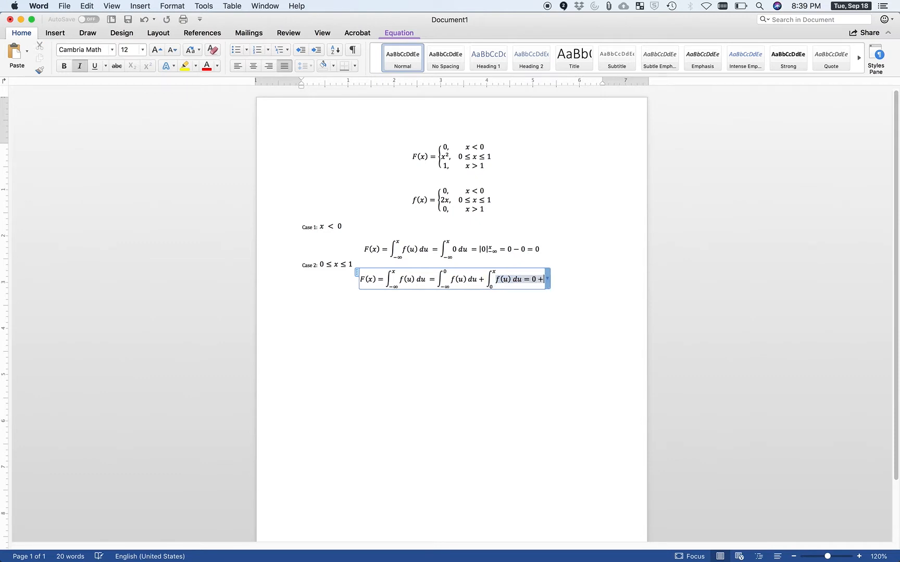
key("super+v")
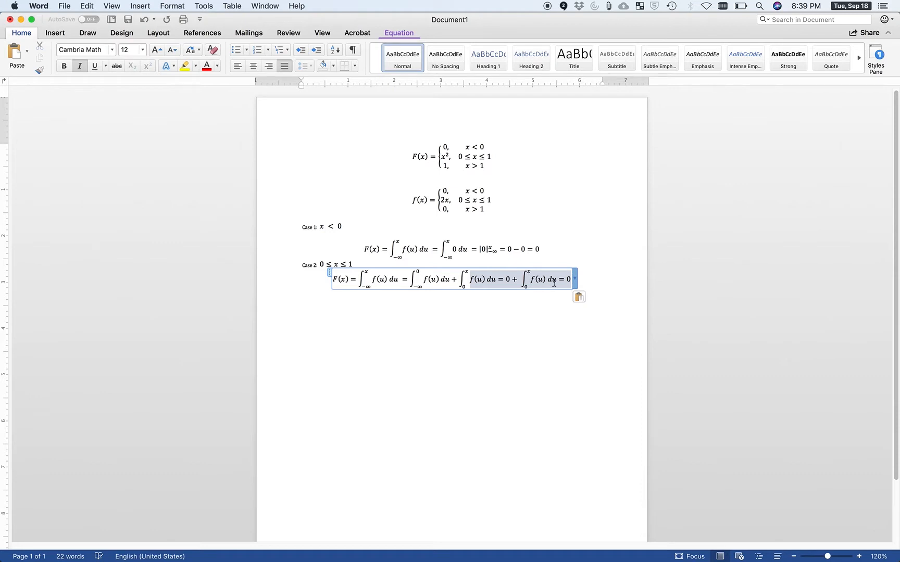
Step: Delete the trailing = 0 behind the last f(u) du in the Case 2 equation
key("super+z")
key("super+z")
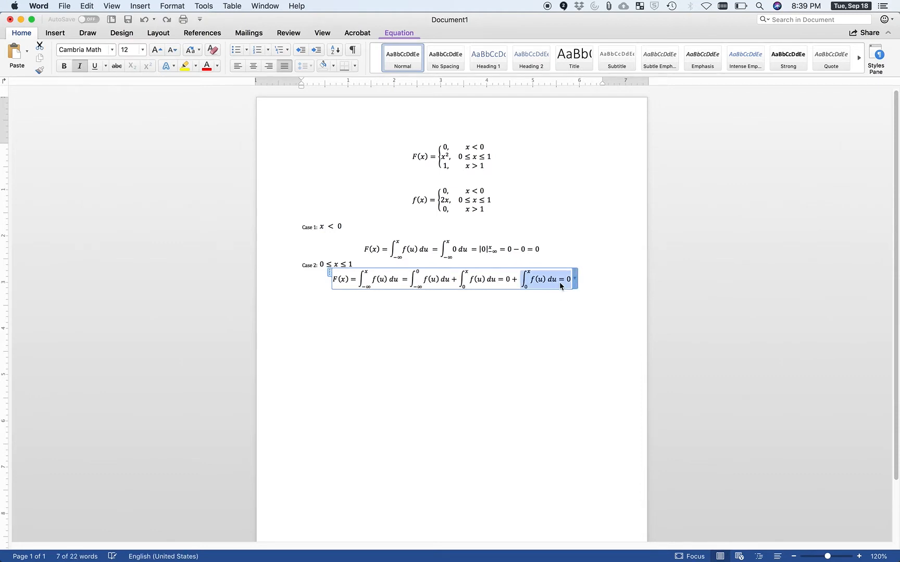
left_click_drag(530, 280, 569, 280)
key("BackSpace")
key("BackSpace")
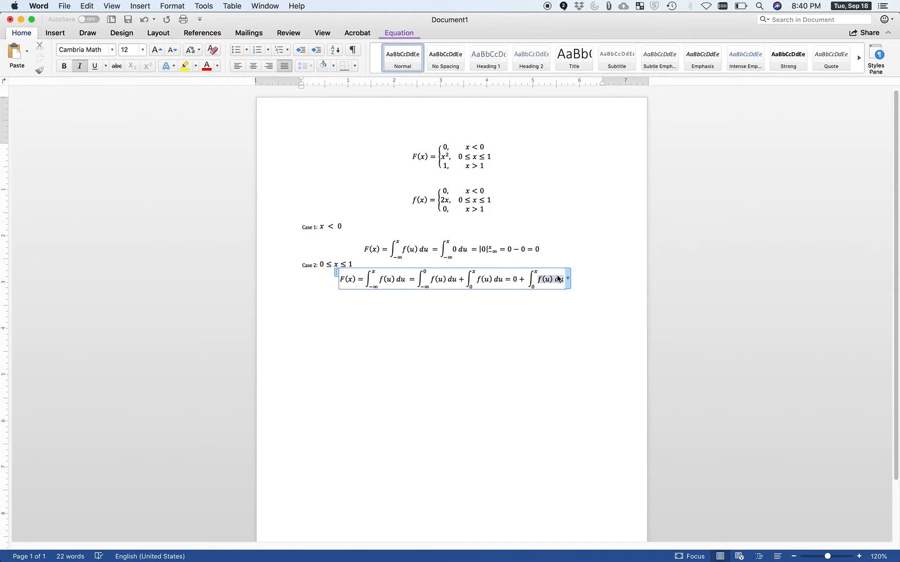
left_click(445, 201)
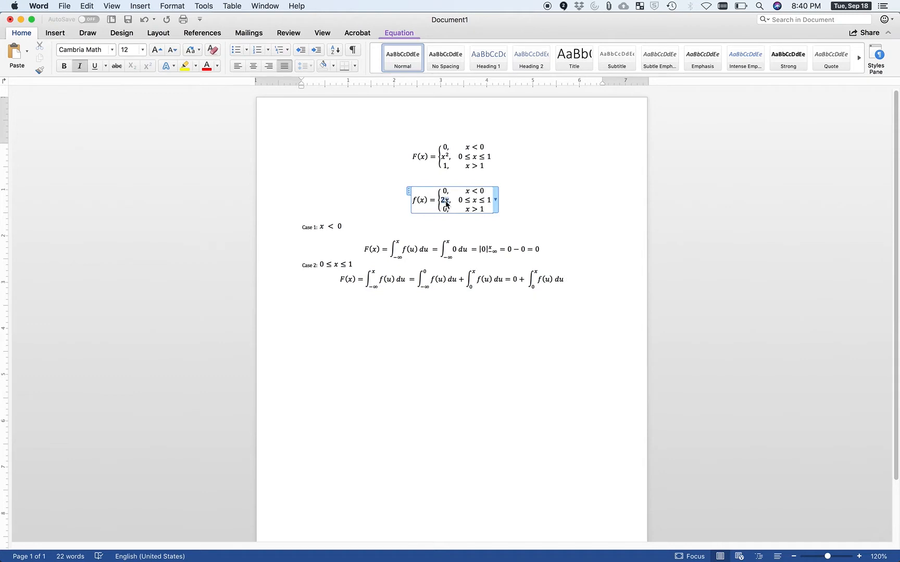
double_click(445, 200)
Step: Append = and a copy of the = 0 + ∫ f(u) du part at the end of the Case 2 equation
left_click(562, 280)
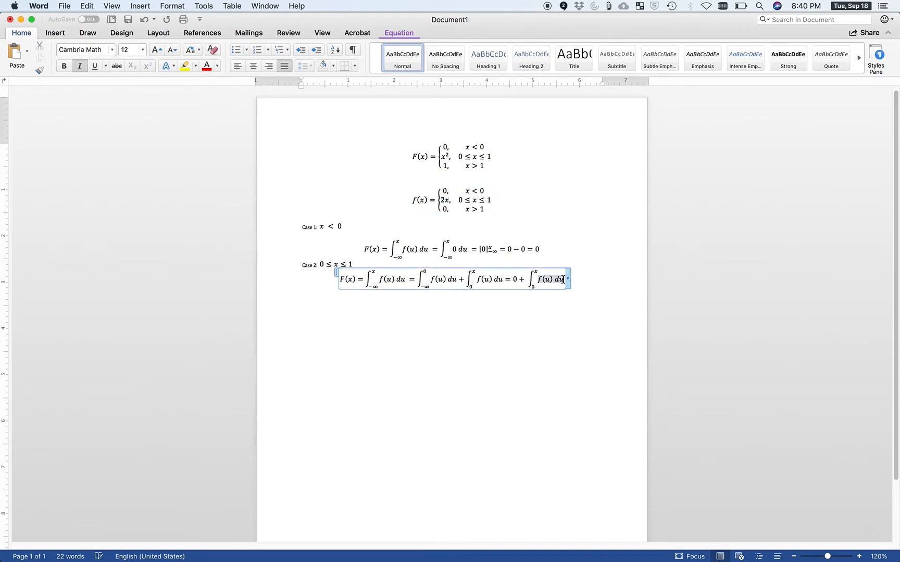
left_click_drag(563, 280, 509, 281)
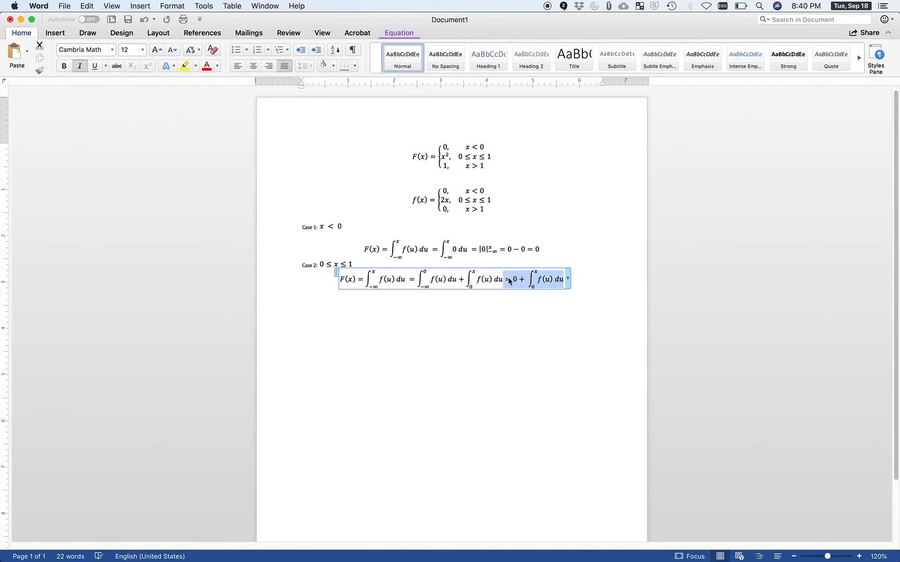
left_click(561, 279)
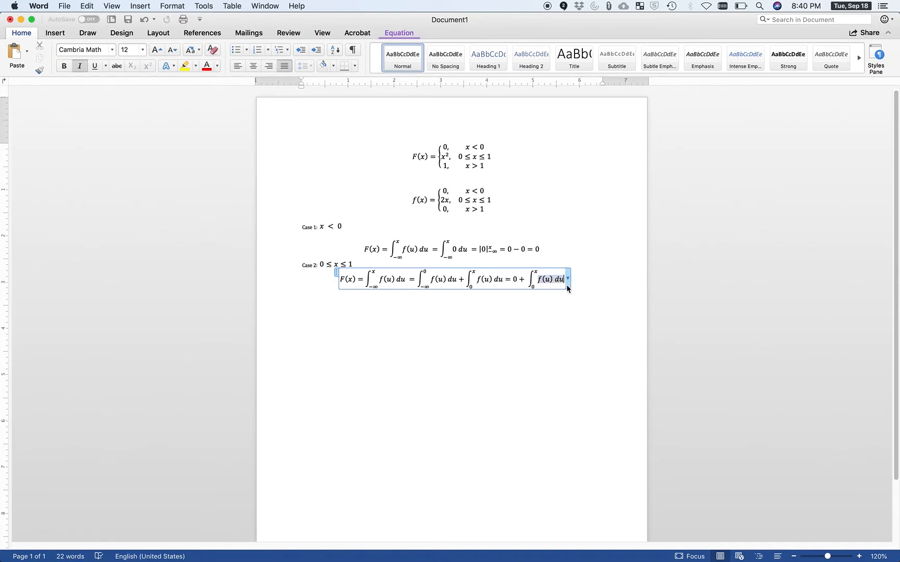
key("Right")
type("=")
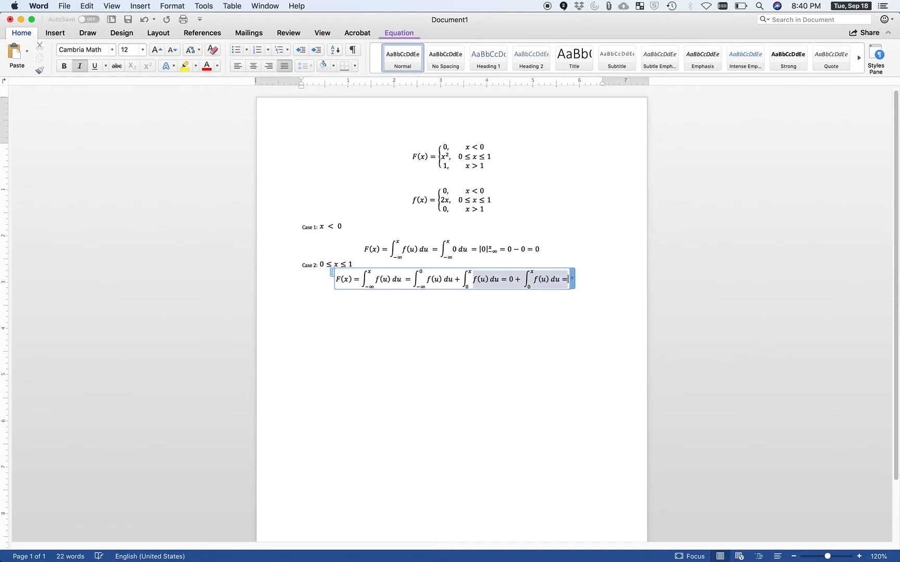
type("= 0 + ∫₀ˣ f(u) du")
Step: Delete the duplicate equals sign and the 0 + in front of the last integral in the Case 2 equation
left_click(544, 281)
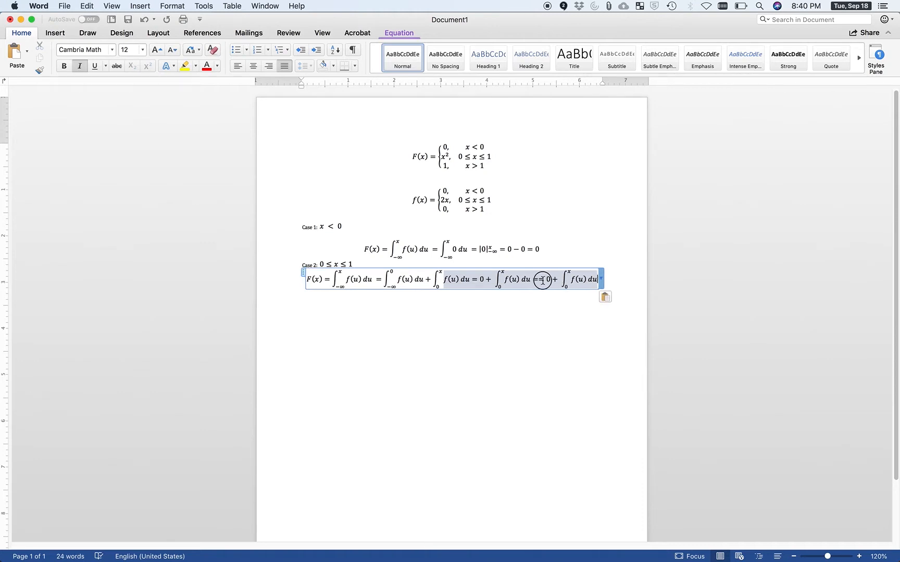
key("BackSpace")
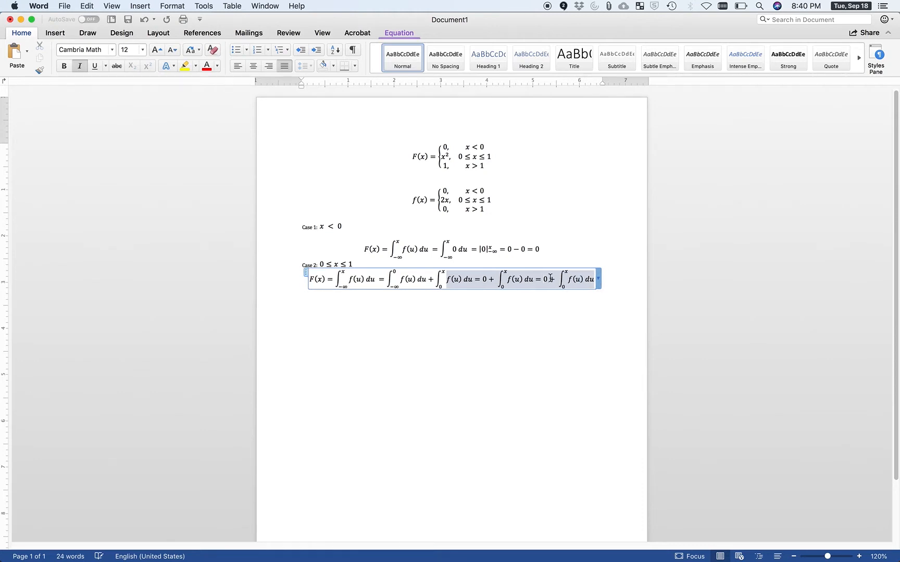
key("BackSpace")
key("BackSpace")
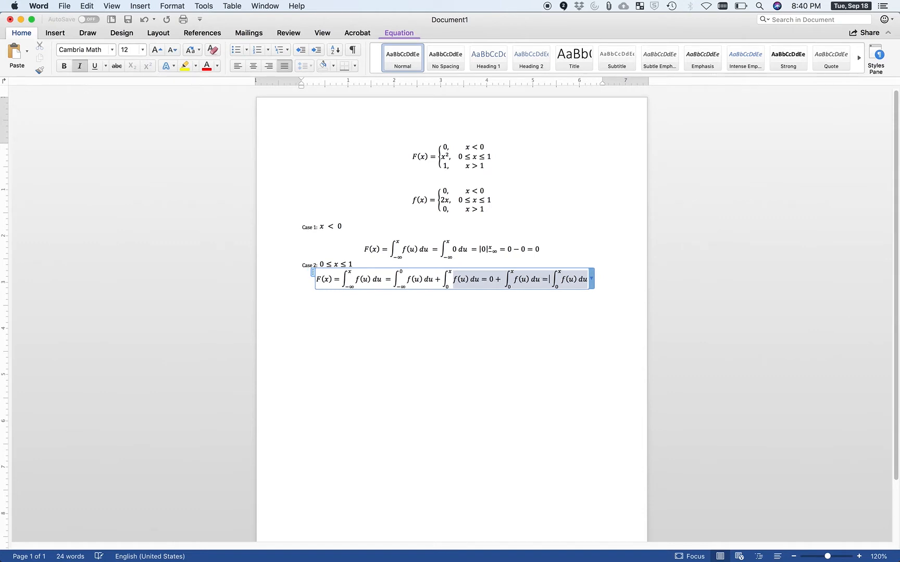
Step: Replace f(u) with 2u in the integrand of the last Case 2 integral
left_click(570, 280)
left_click_drag(575, 282, 578, 281)
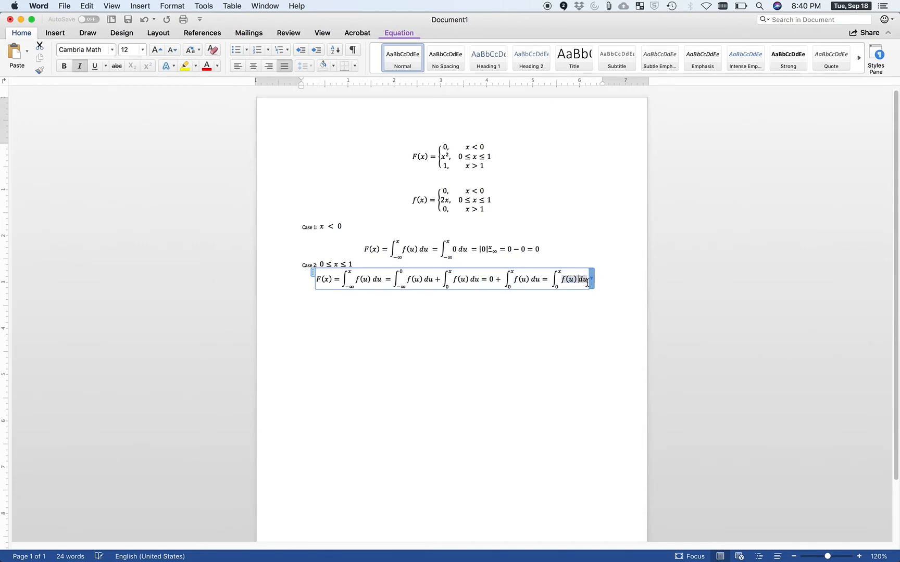
left_click(586, 283)
key("BackSpace")
key("BackSpace")
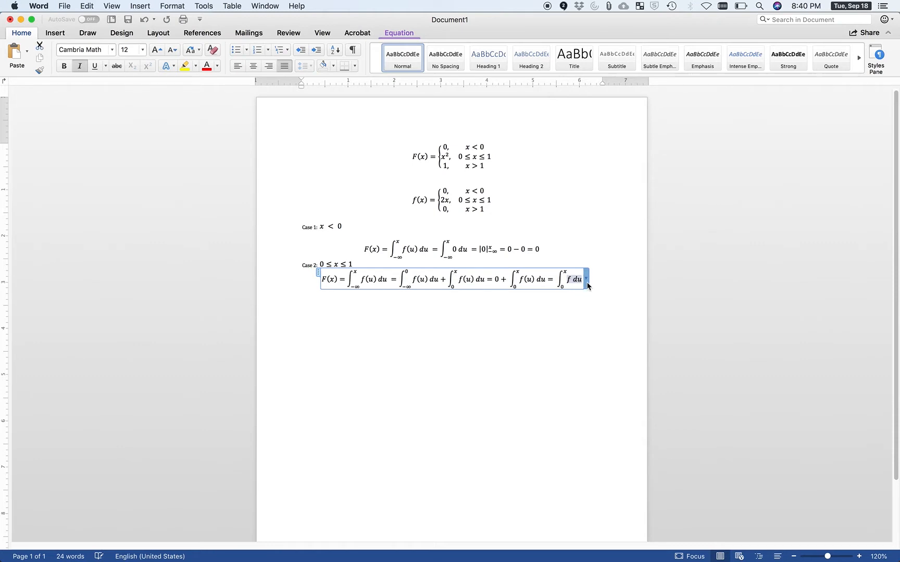
key("BackSpace")
type("2u")
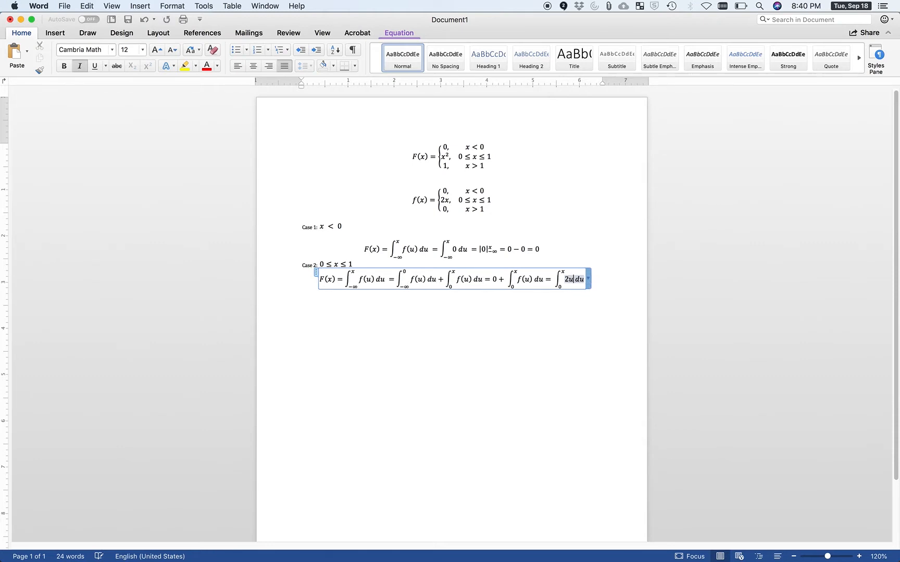
Step: Append = |u²| after 2u du at the end of the Case 2 equation
left_click(584, 281)
type("= |")
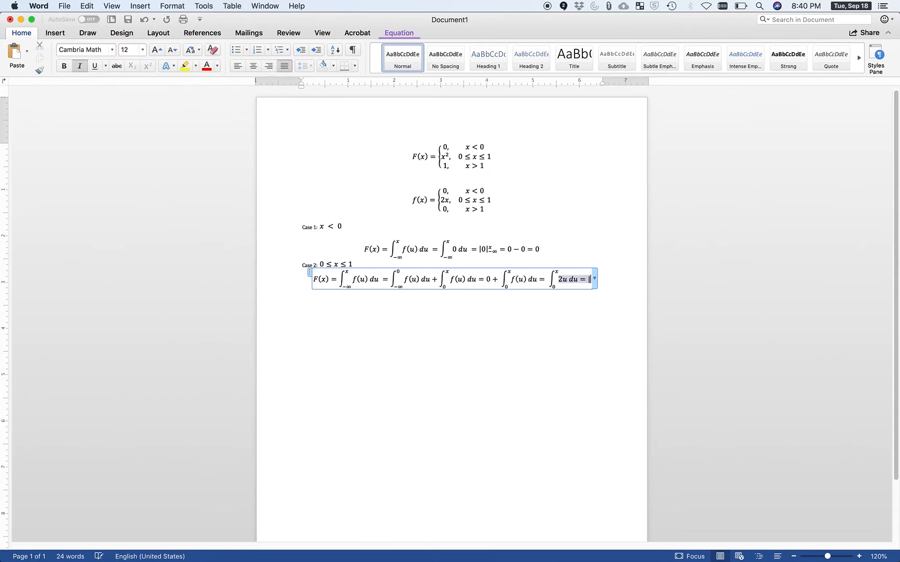
type("u^2")
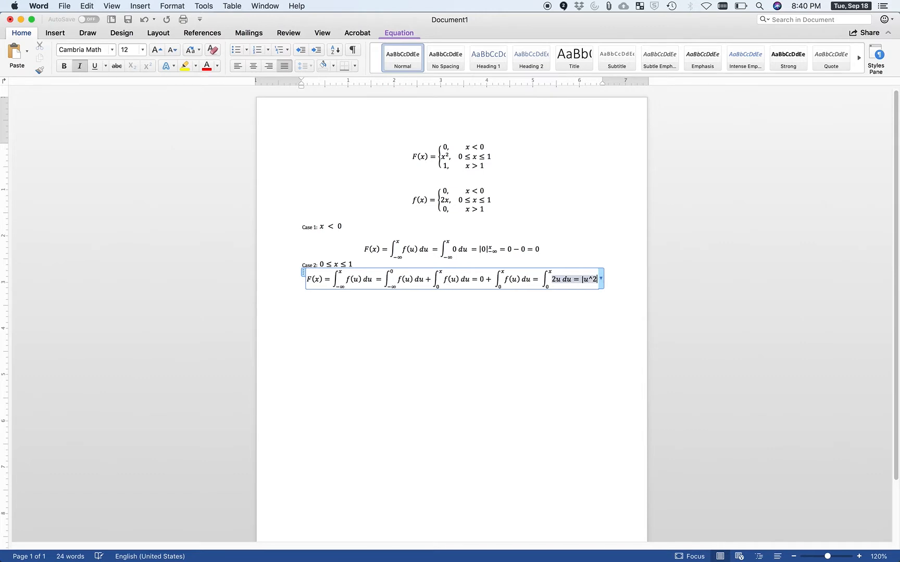
key("BackSpace")
key("BackSpace")
type("²|")
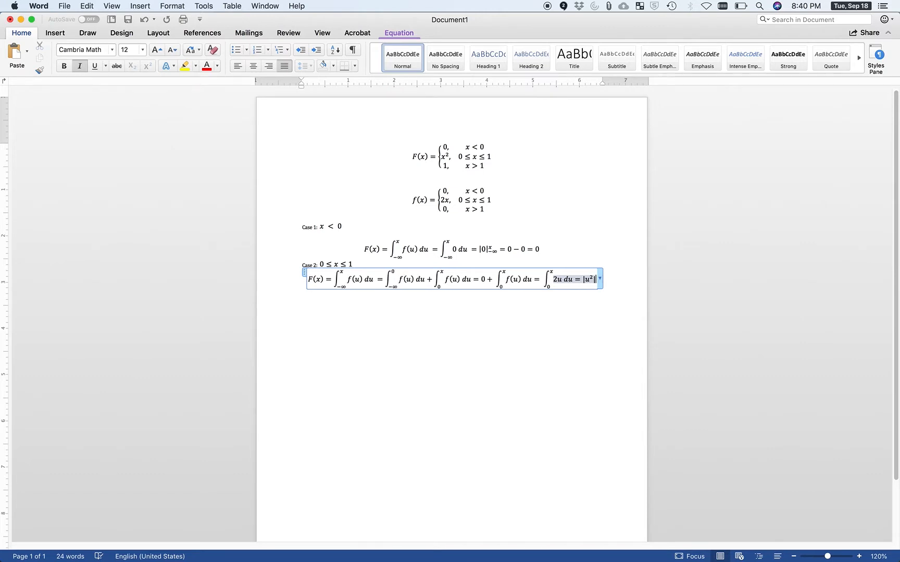
Step: Add the evaluation limits _0^x after |u²| and convert the Case 2 equation to Professional format
type("_")
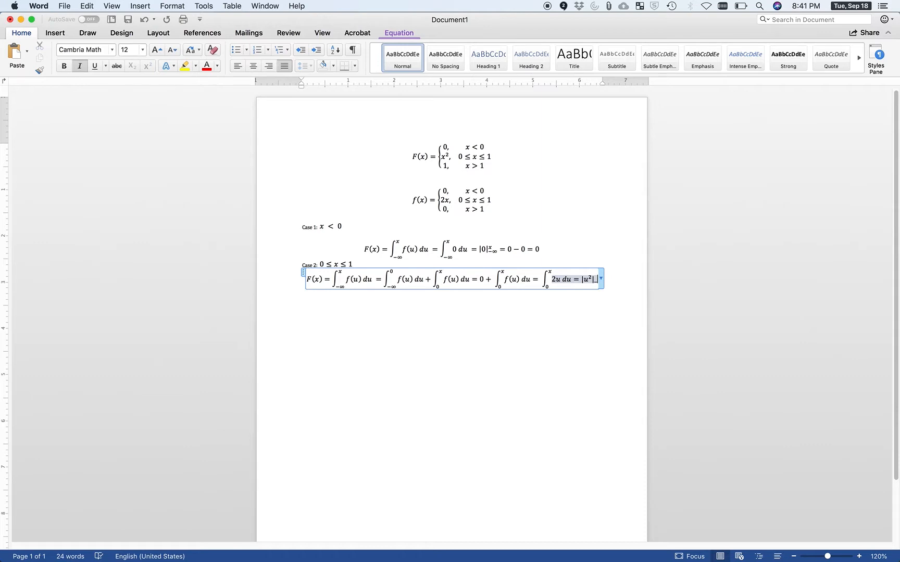
type("0^x")
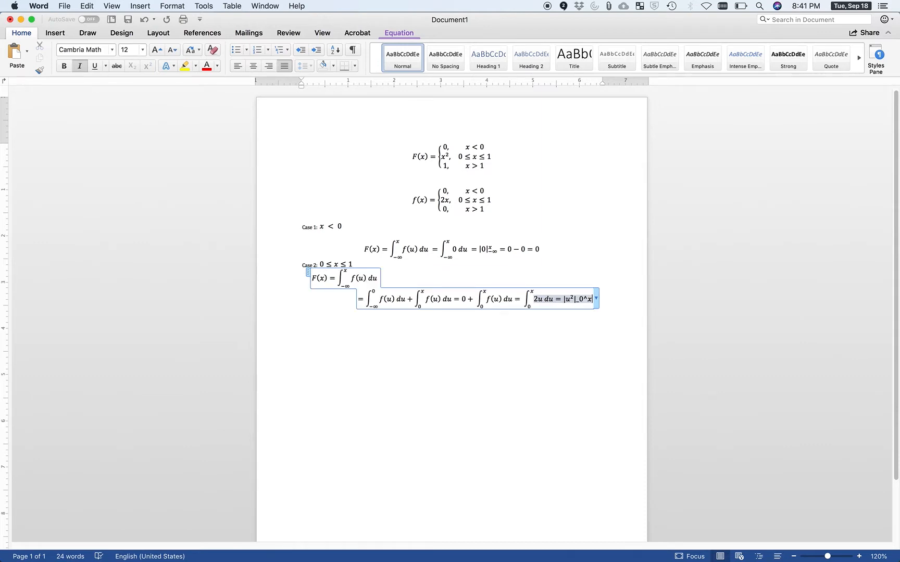
left_click(604, 301)
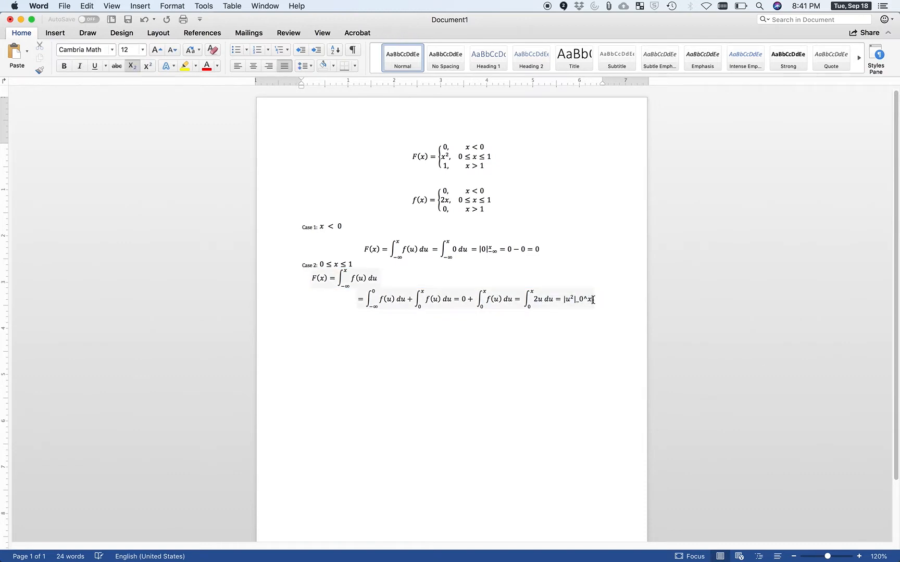
left_click(593, 300)
left_click(596, 301)
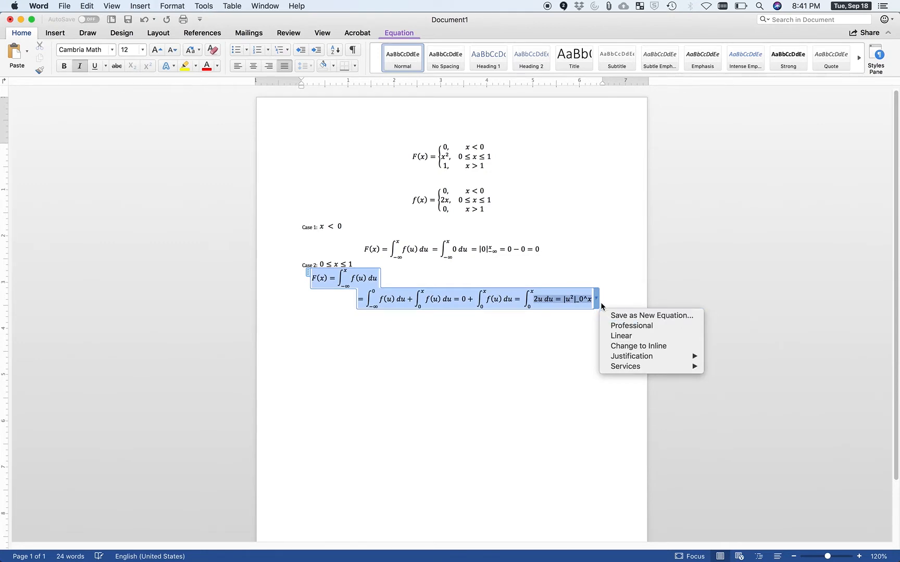
left_click(629, 326)
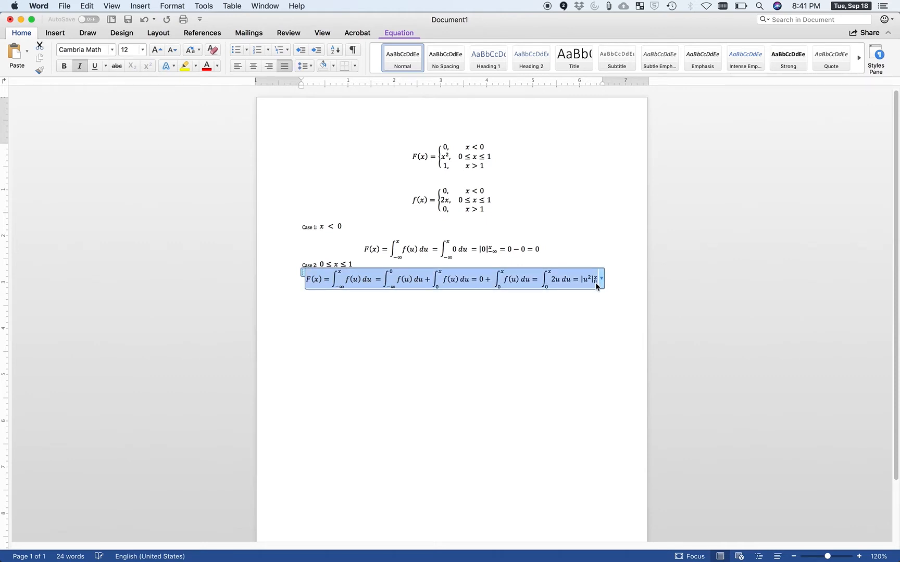
Step: Complete the Case 2 equation by appending = x² − 0² = x² after the evaluated |u²|
left_click(596, 286)
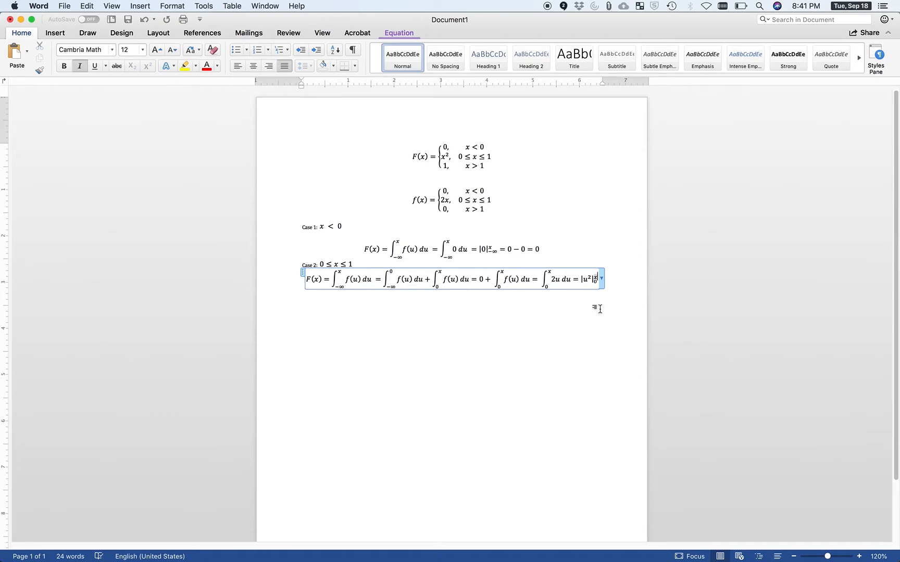
key("Right")
type("=")
type("x^2-")
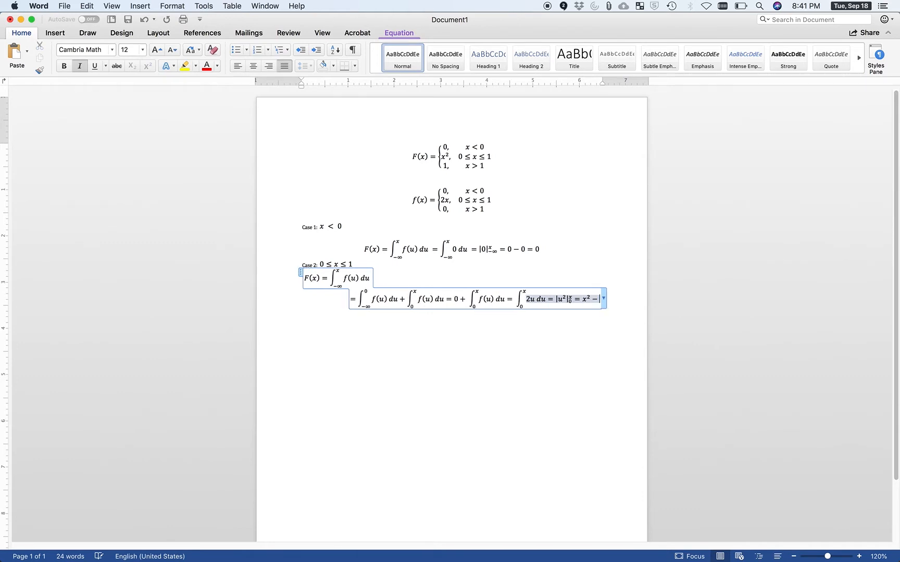
type("0^2=x^2")
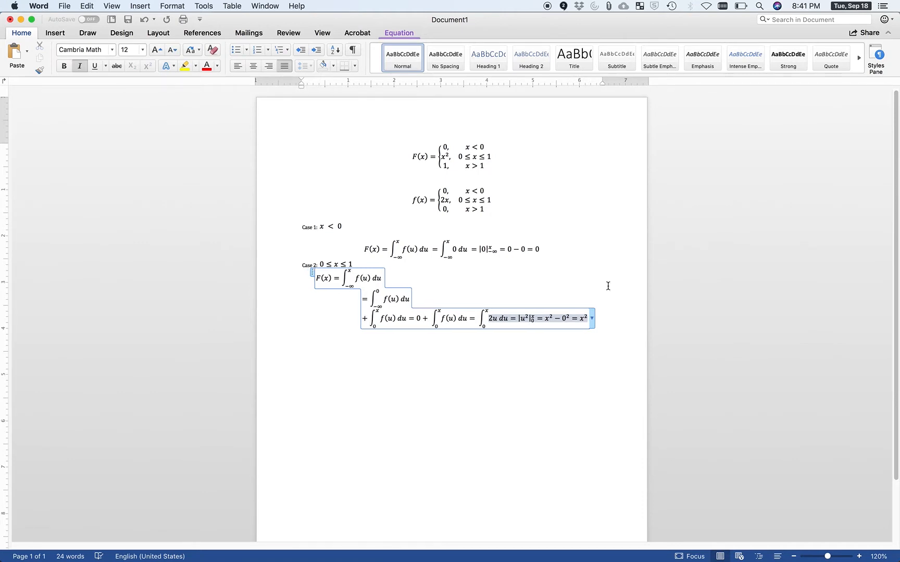
left_click(609, 325)
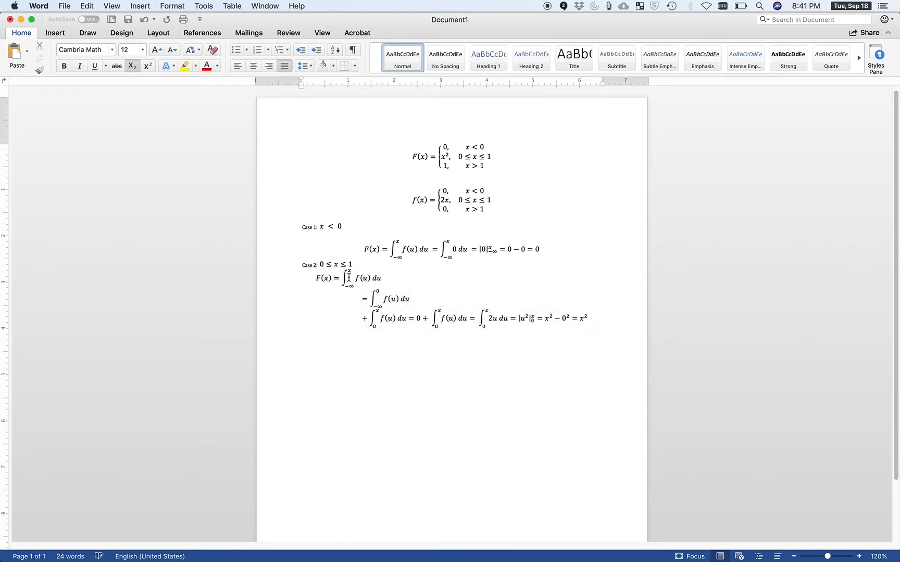
Step: Try line breaks inside the Case 2 equation, before the equals sign of the 2u du integral and near the 0 + term
left_click(468, 319)
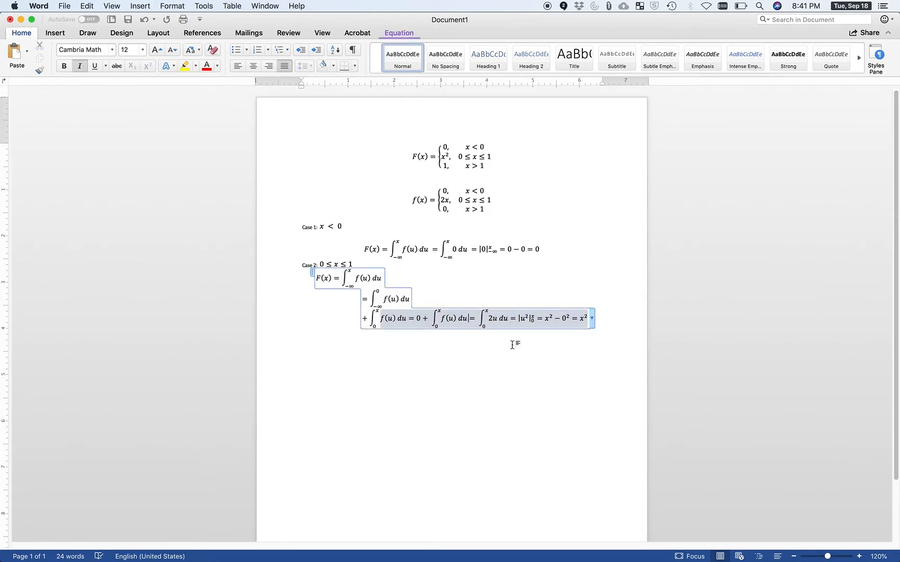
key("Return")
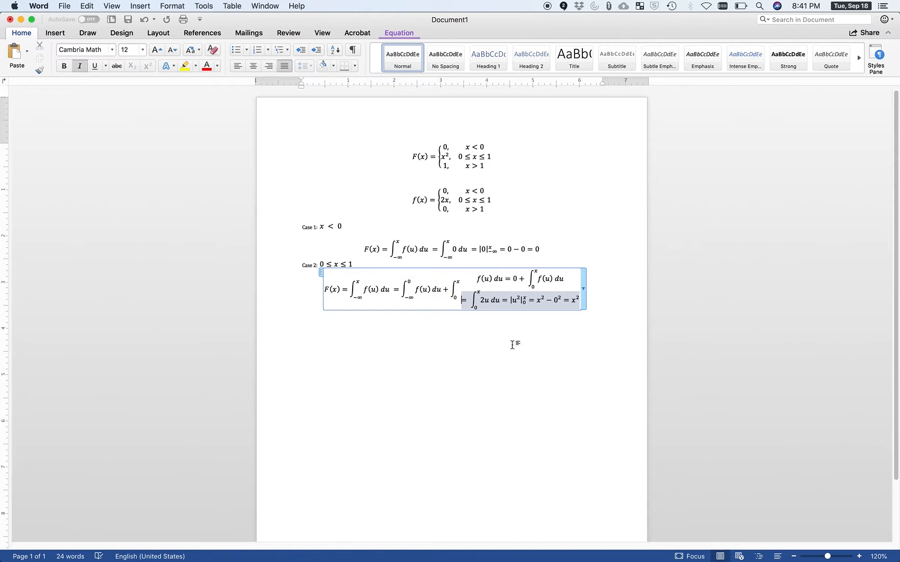
key("super+z")
left_click(426, 319)
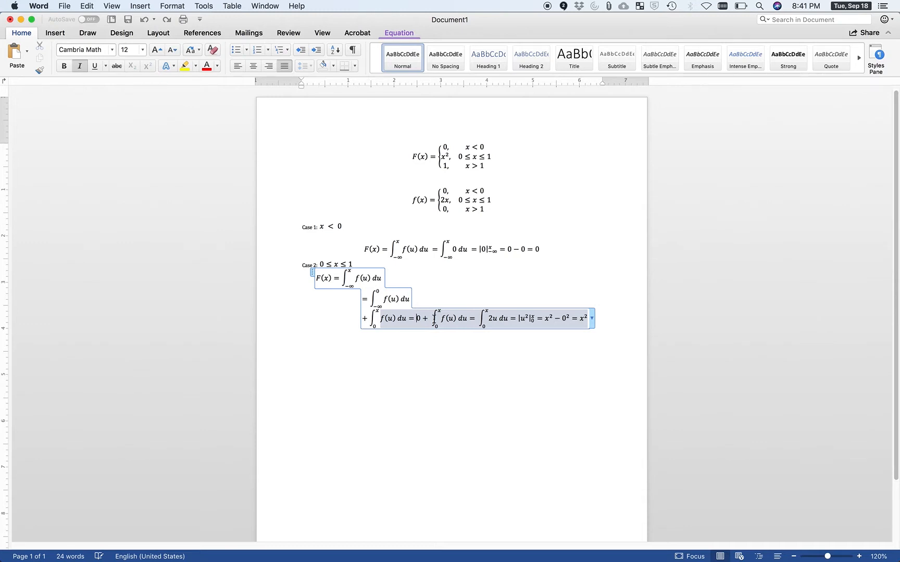
key("Return")
key("super+z")
Step: Try pasting a copy of the Case 2 equation's integrals, without the leading F(x) =, on the line below
left_click(391, 307)
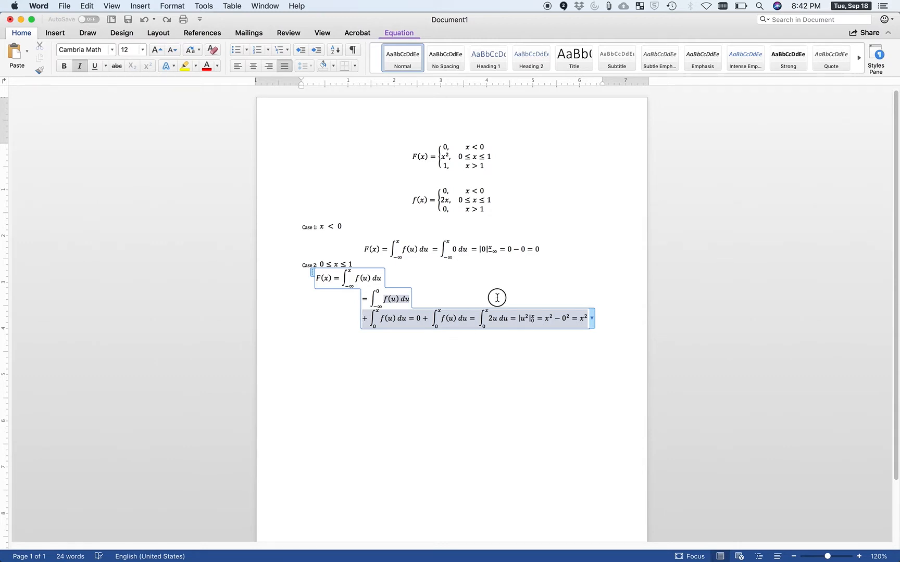
left_click(599, 322)
left_click_drag(418, 315, 330, 288)
key("super+c")
left_click(622, 326)
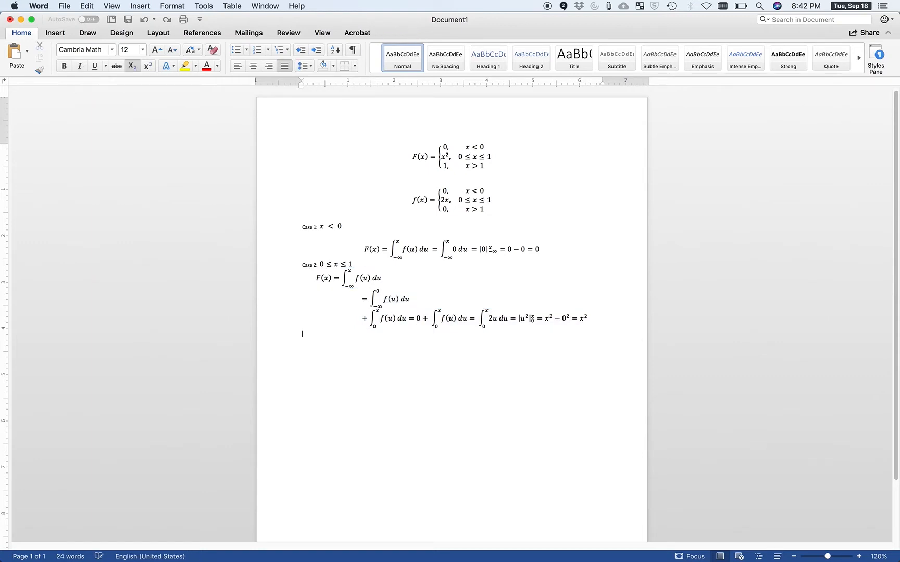
key("super+v")
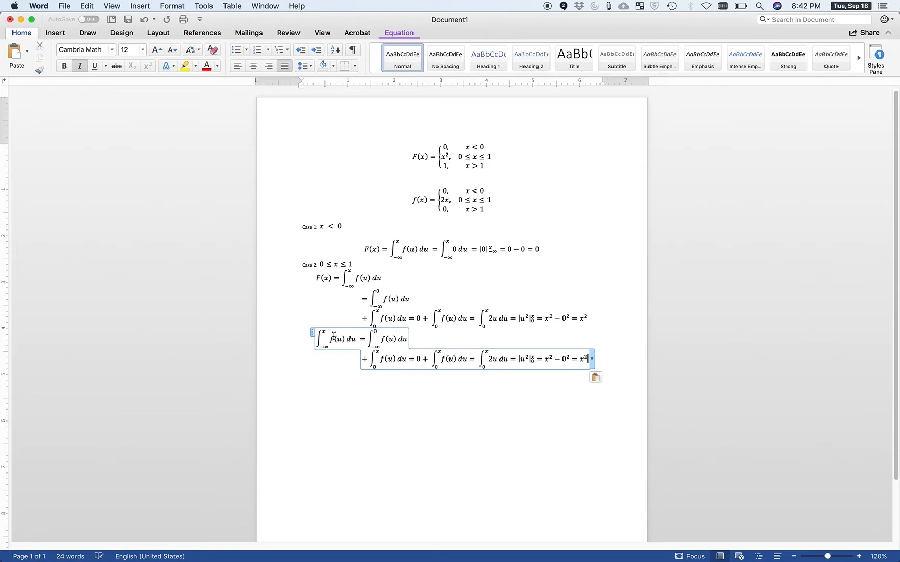
key("super+z")
Step: Paste a copy of the whole Case 2 equation, including F(x) =, on the line below it
left_click_drag(316, 278, 558, 327)
key("super+c")
left_click(528, 347)
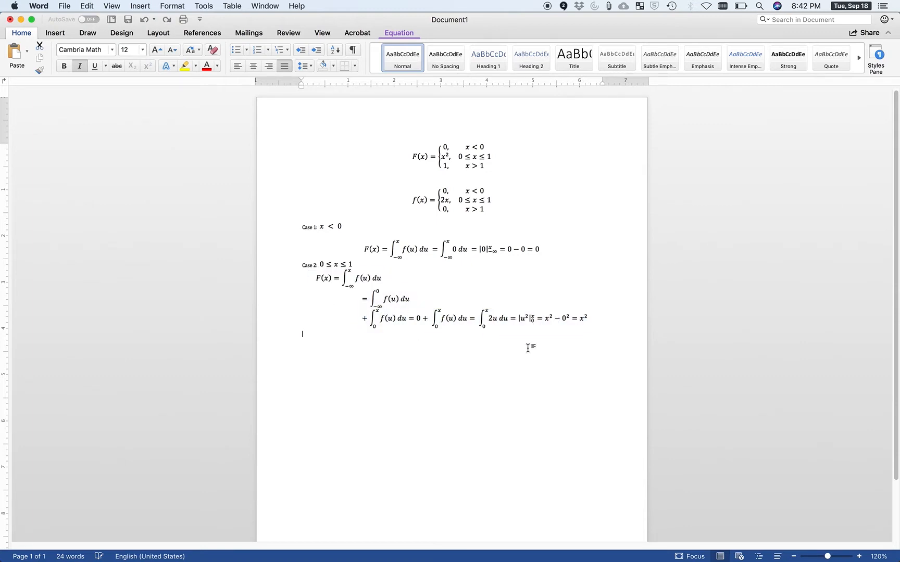
key("super+v")
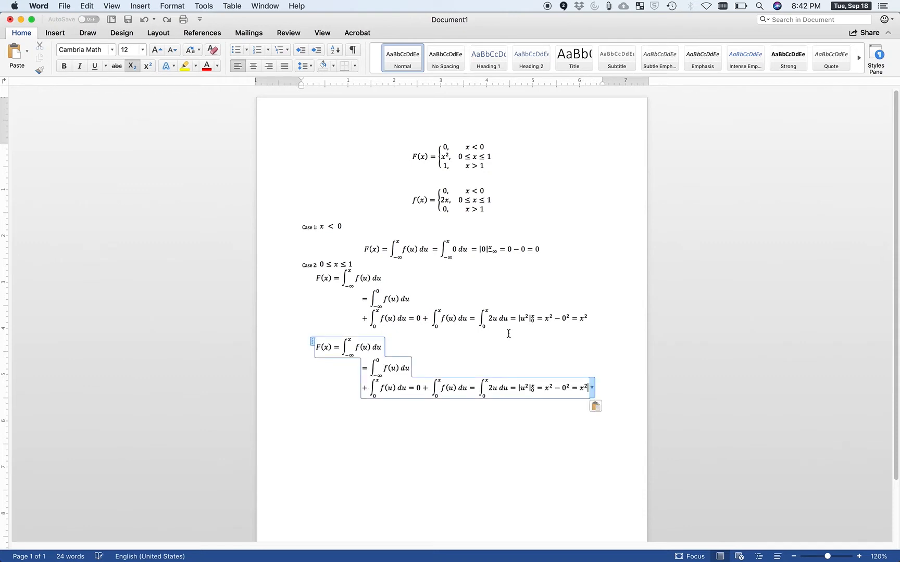
Step: Remove the ending = ∫₀ˣ 2u du = |u²|₀ˣ = x² − 0² = x² from the upper Case 2 equation
left_click_drag(587, 318, 492, 318)
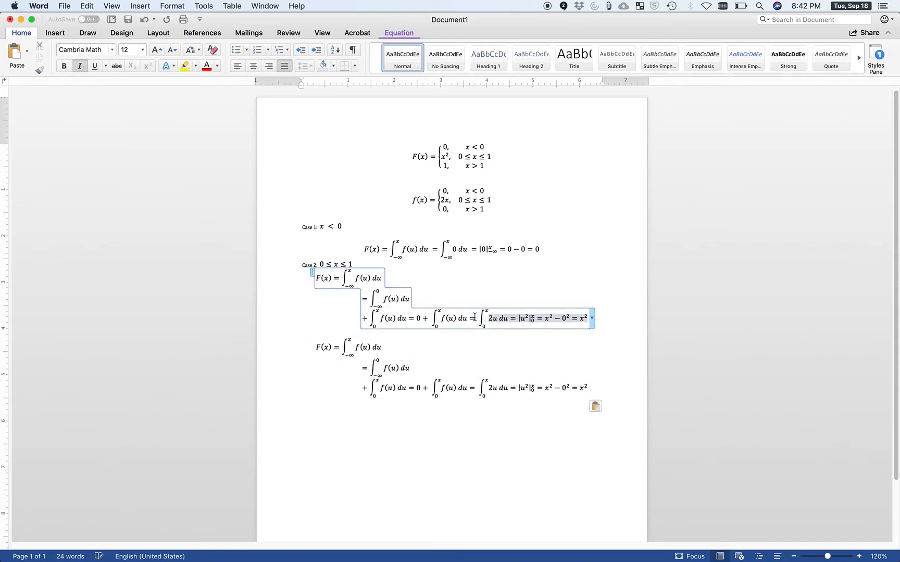
left_click_drag(471, 320, 582, 319)
key("BackSpace")
key("Right")
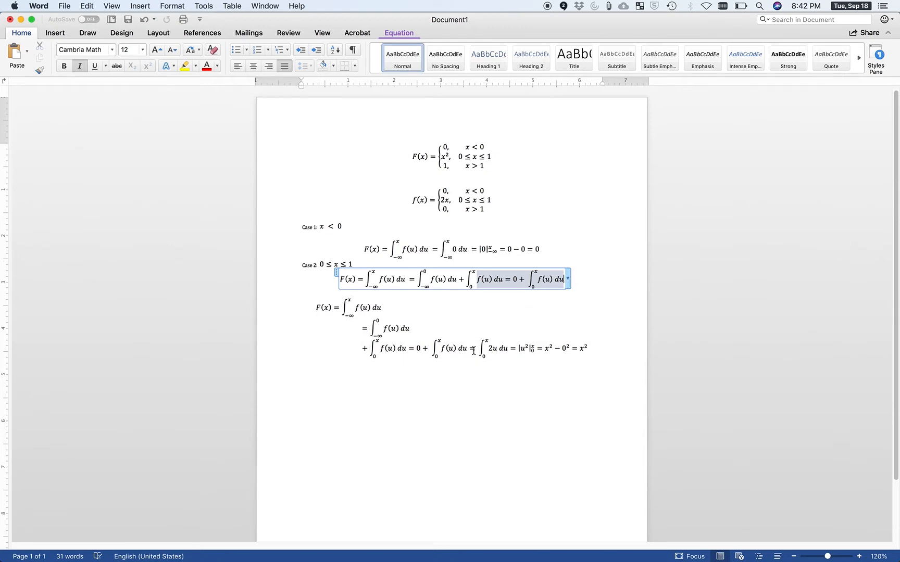
Step: Try to remove the repeated integrals after F(x) = in the lower copy of the Case 2 equation
left_click(436, 350)
left_click_drag(436, 350, 348, 312)
key("BackSpace")
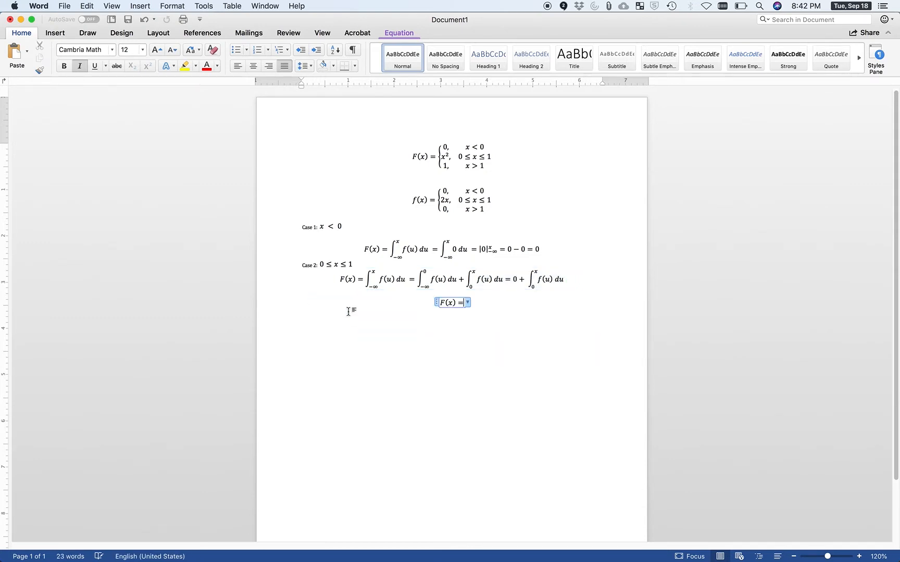
key("super+z")
left_click(342, 307)
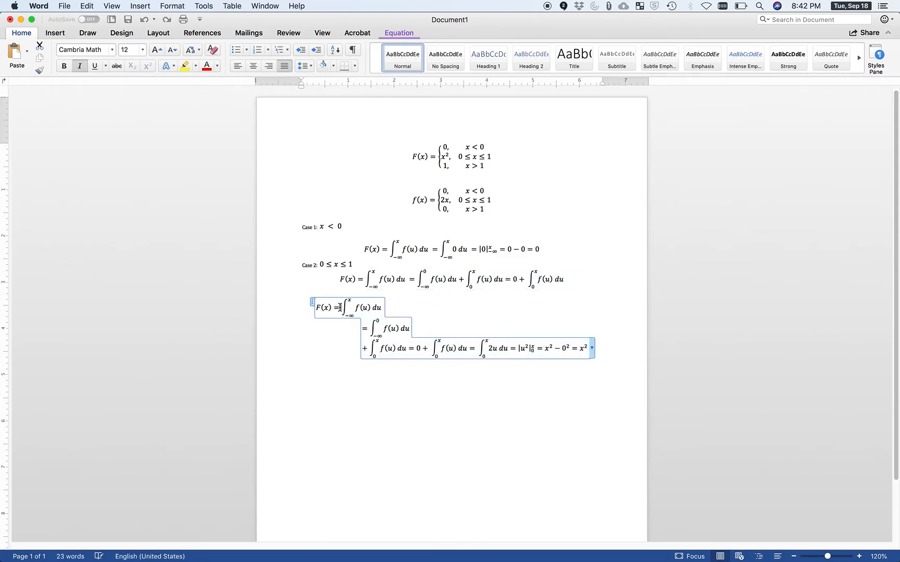
left_click_drag(341, 307, 427, 329)
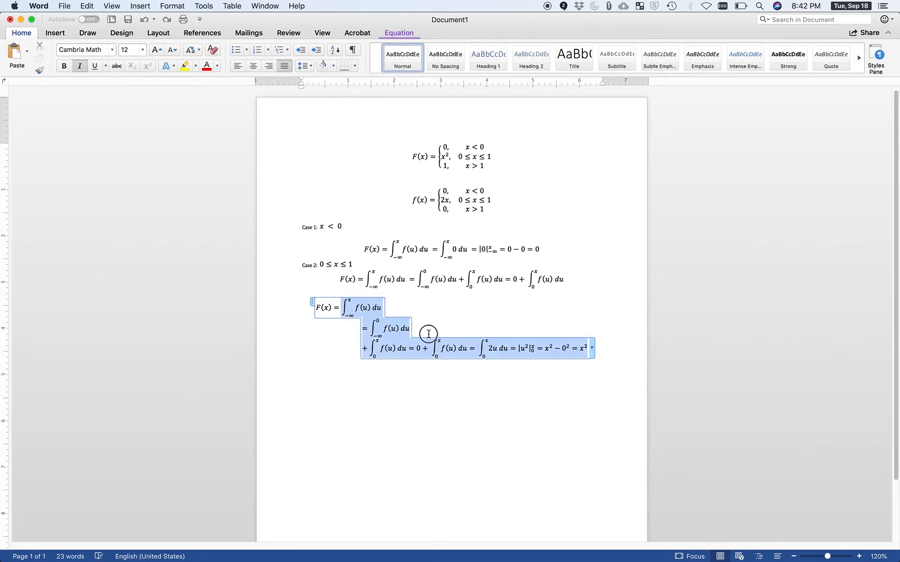
left_click(467, 354)
left_click(345, 307)
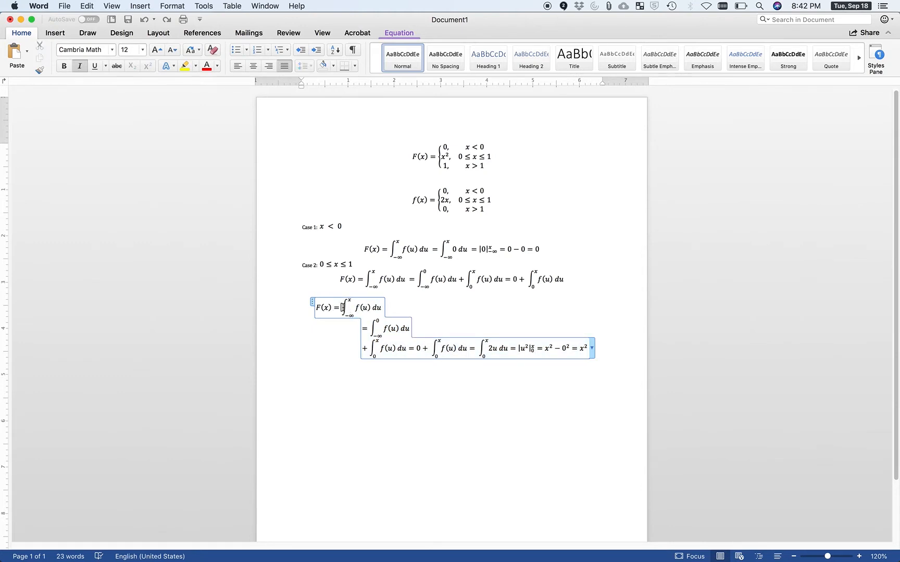
left_click_drag(344, 307, 371, 315)
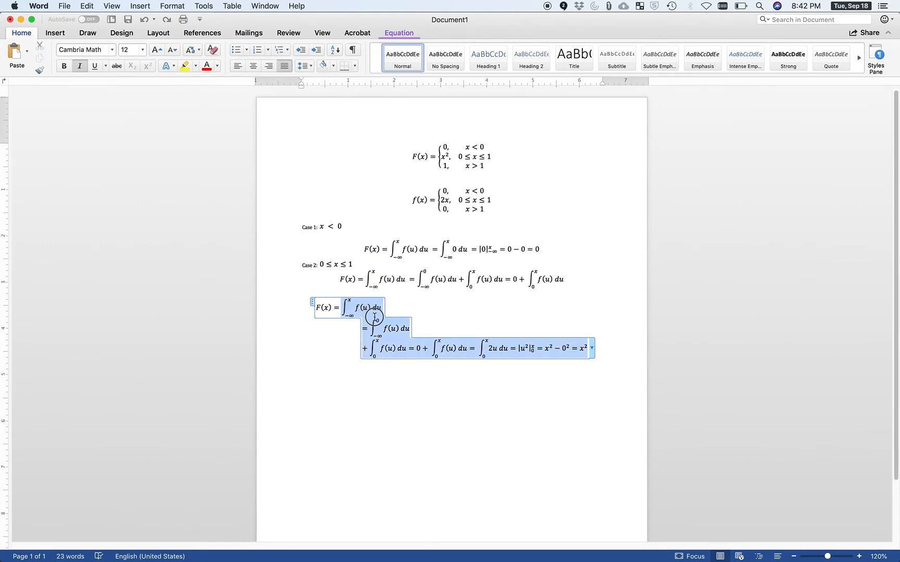
left_click(438, 344)
triple_click(466, 352)
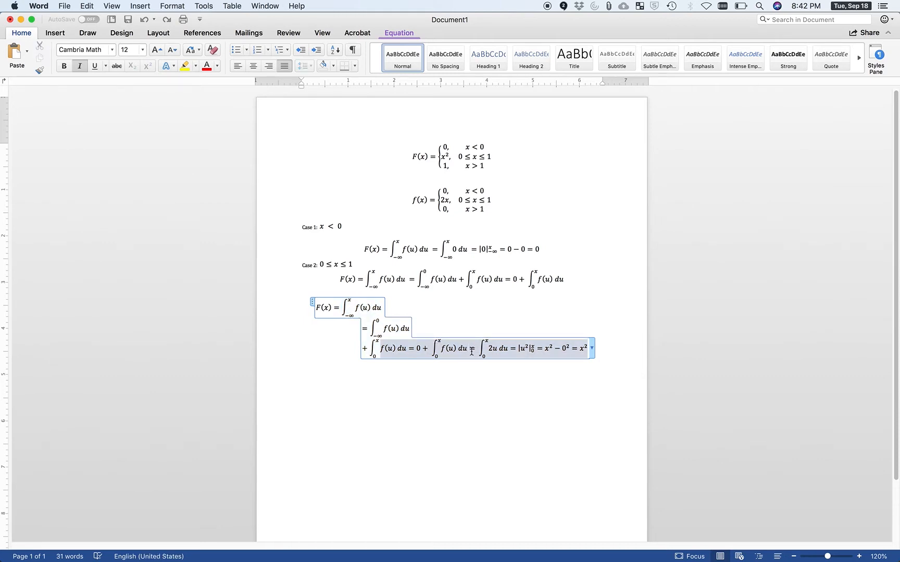
Step: Delete f(u) du = 0 + ∫₀ˣ f(u) du ahead of the 2u du integral's equals sign in the lower equation, undoing the excess deletions
double_click(471, 352)
key("BackSpace")
key("BackSpace")
key("BackSpace")
key("BackSpace")
key("BackSpace")
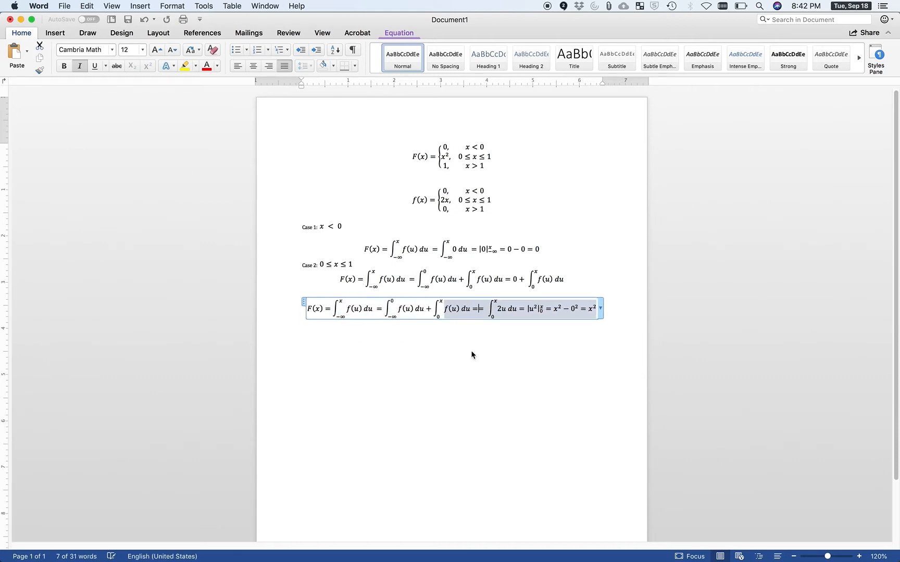
key("BackSpace")
key("BackSpace")
key("BackSpace")
key("BackSpace")
key("BackSpace")
key("BackSpace")
key("BackSpace")
key("BackSpace")
key("BackSpace")
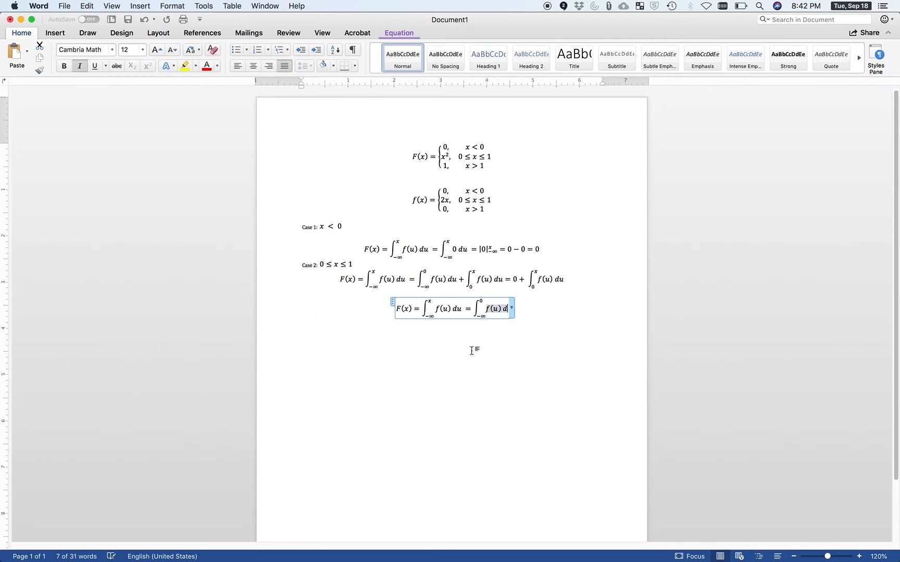
key("super+z")
key("super+z")
key("super+z")
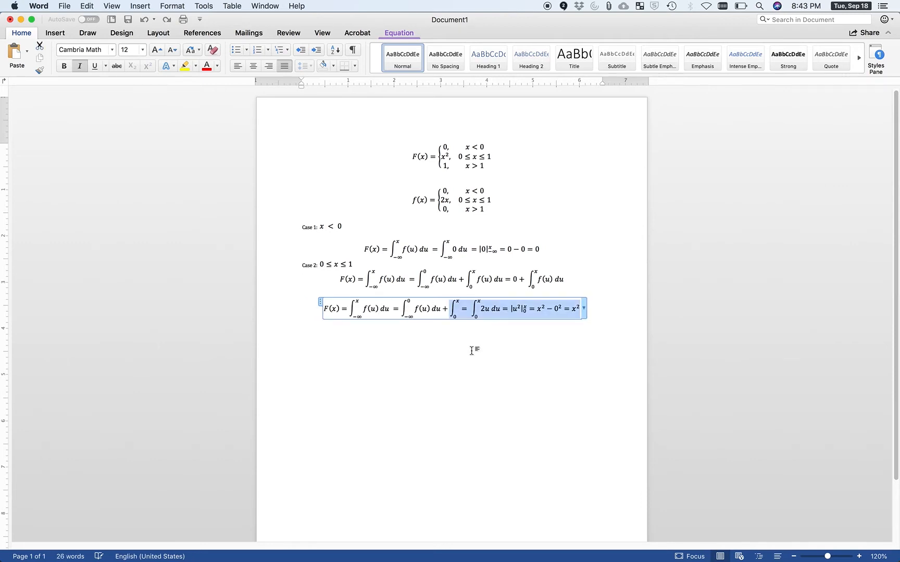
Step: Delete the equals sign in front of the 2u du integral in the lower Case 2 equation
left_click(466, 310)
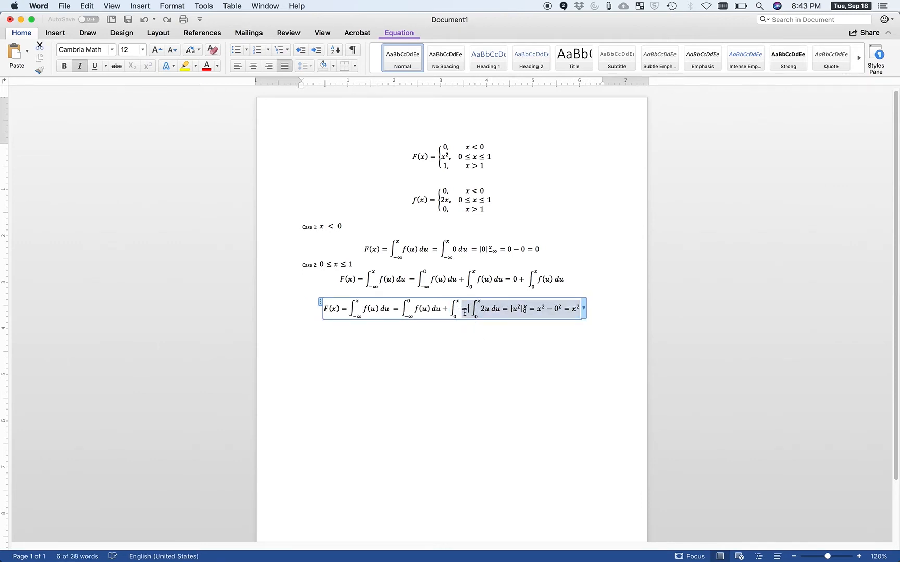
key("BackSpace")
key("BackSpace")
key("BackSpace")
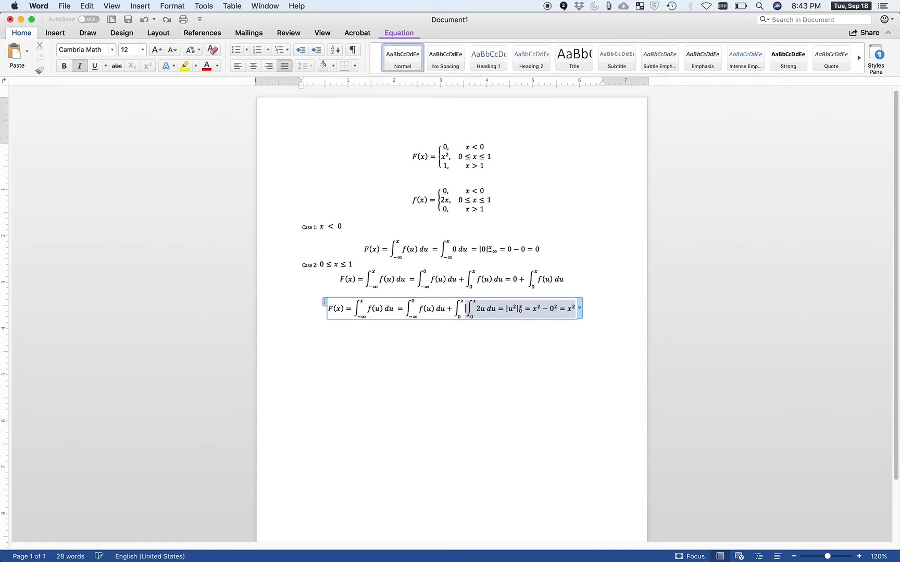
Step: Reduce the lower Case 2 equation to F(x) = ∫₀ˣ 2u du = |u²|₀ˣ = x² − 0² = x²
left_click(463, 304)
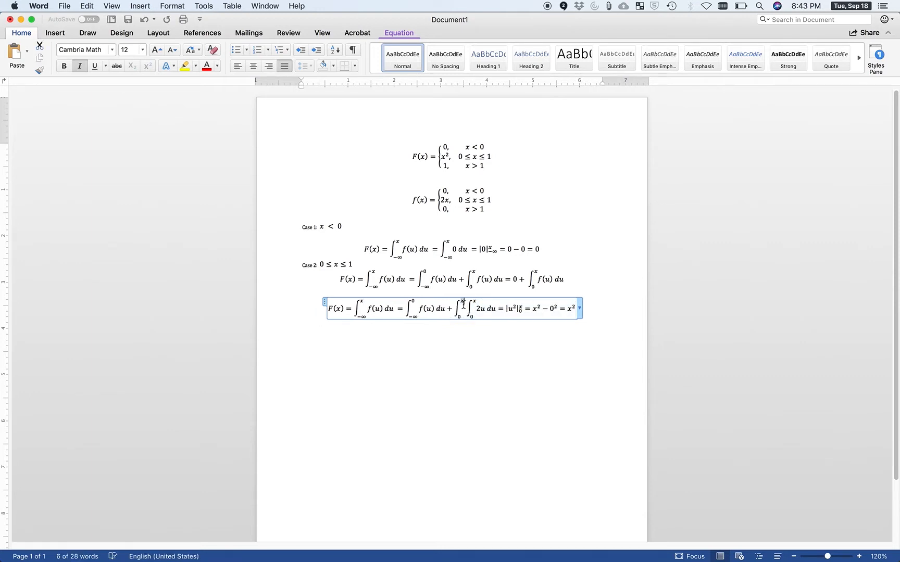
left_click(462, 307)
key("shift+Left")
key("shift+Left")
key("shift+Left")
key("shift+Left")
key("shift+Left")
key("shift+Left")
key("shift+Left")
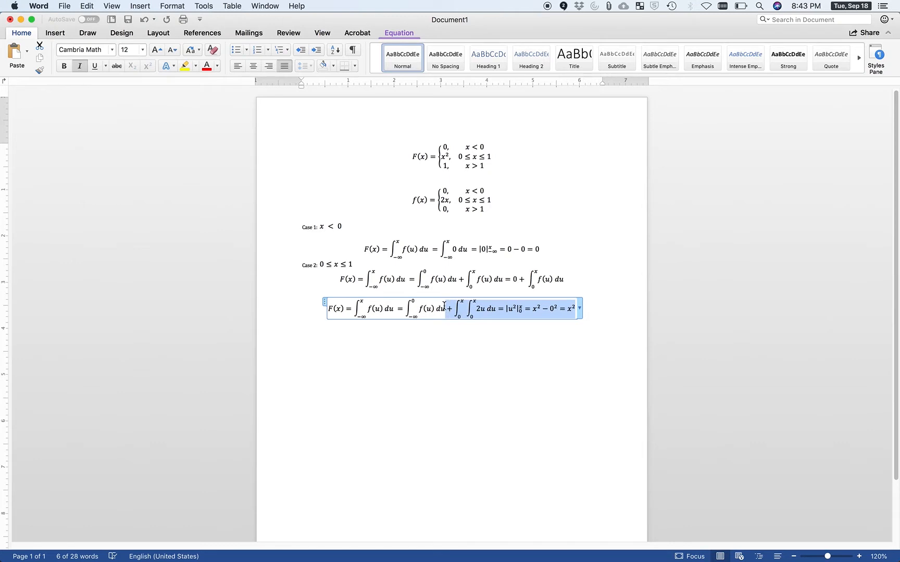
left_click(461, 307)
left_click_drag(484, 309, 411, 306)
key("BackSpace")
left_click(520, 308)
key("cmd+v")
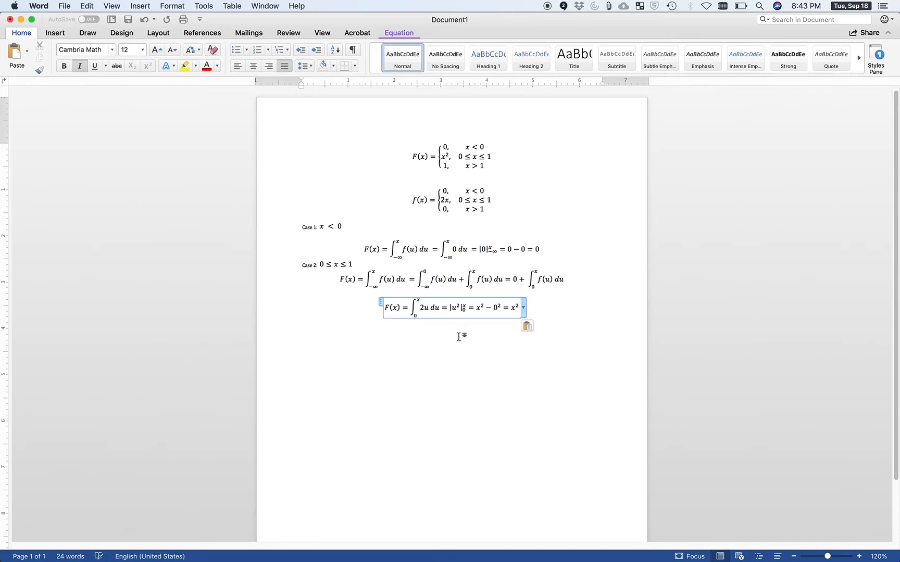
left_click(343, 280)
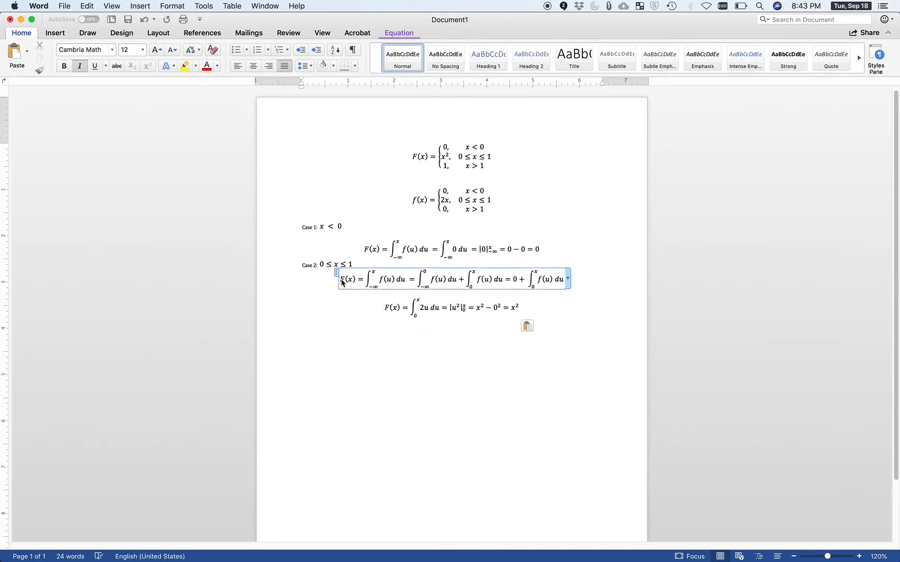
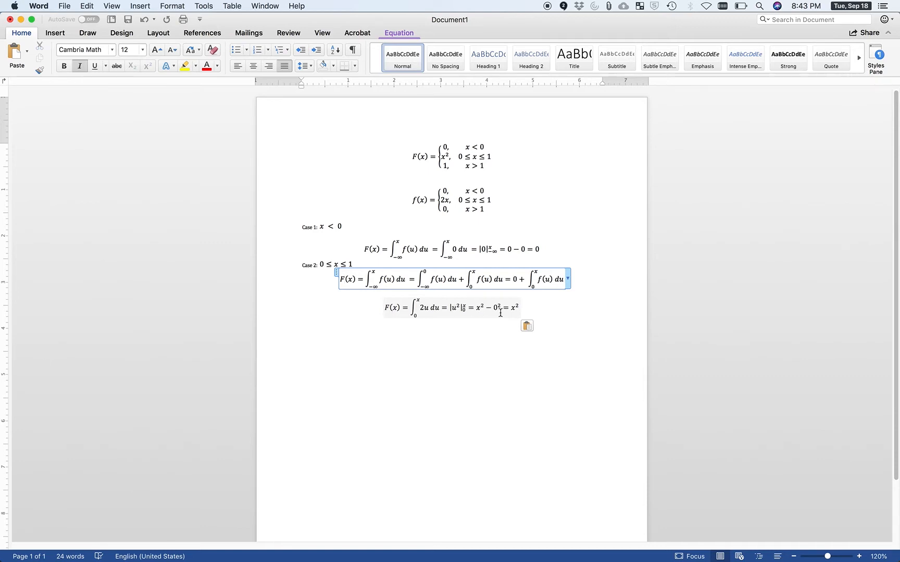
Step: Add the heading Case 3: x > 1 below the Case 2 equations, converting x > 1 into an equation
left_click(512, 308)
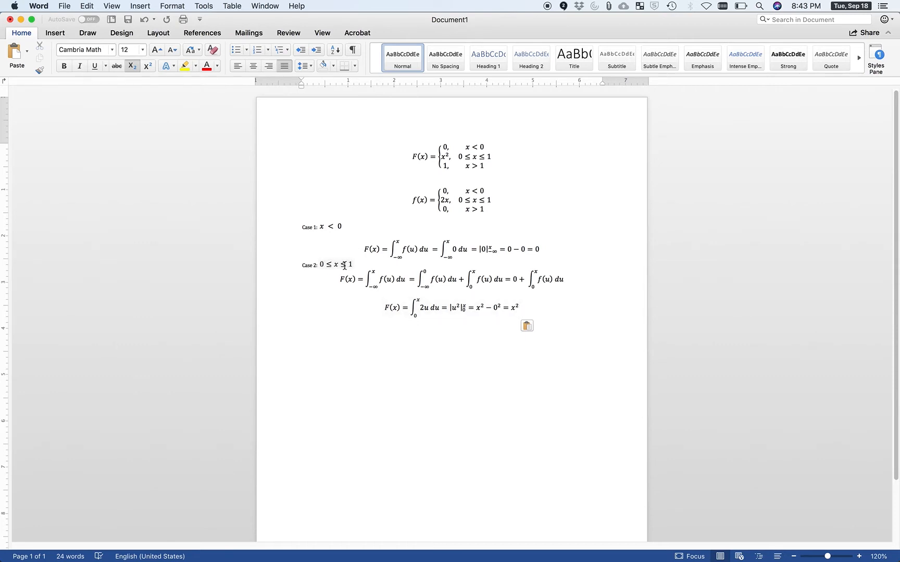
left_click(525, 308)
key("Return")
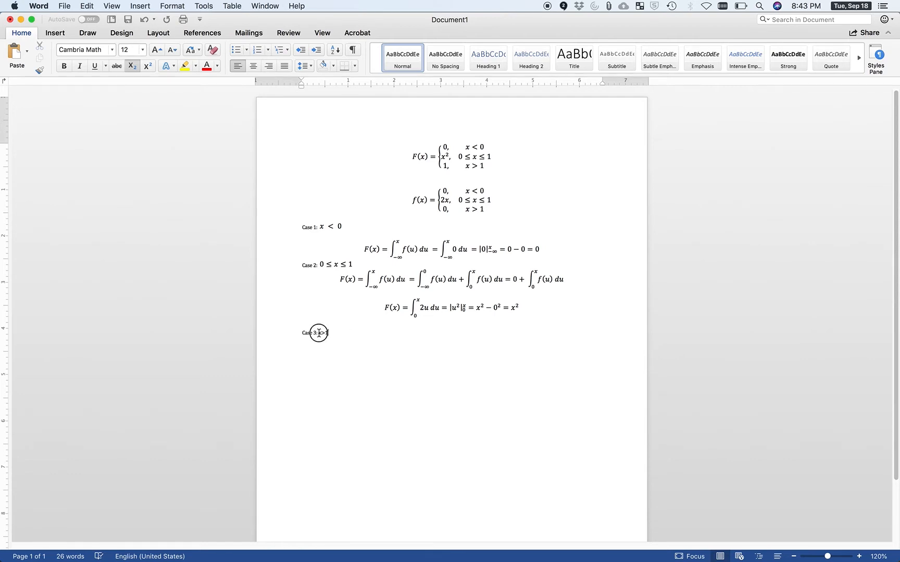
left_click_drag(318, 333, 327, 333)
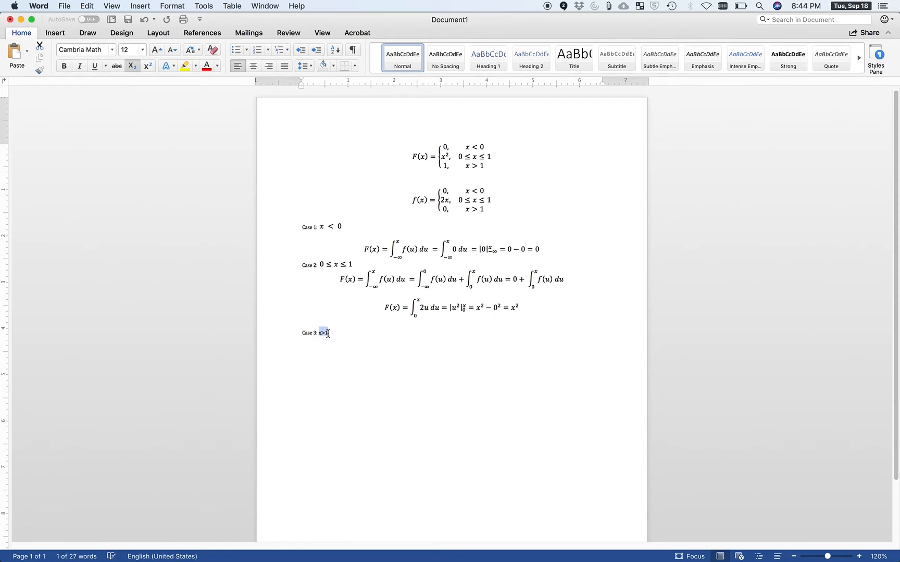
key("ctrl+=")
left_click(363, 328)
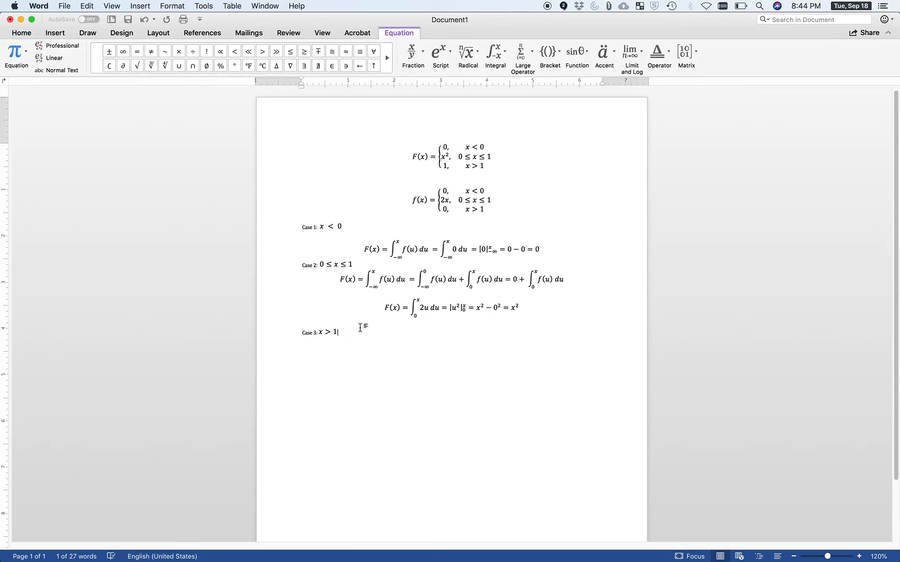
Step: Adjust the spacing around x in the Case 3 heading and add an empty line below it
left_click(370, 344)
left_click(320, 332)
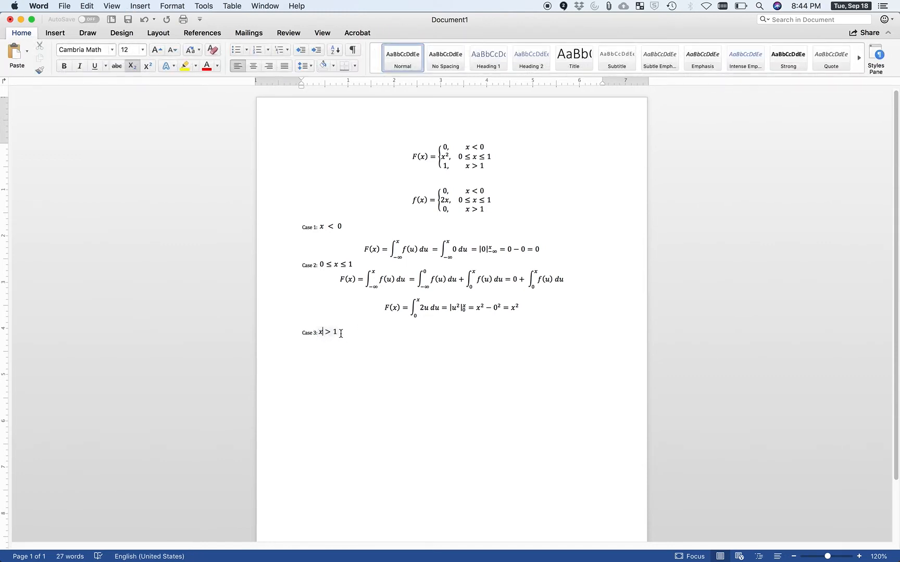
left_click(321, 334)
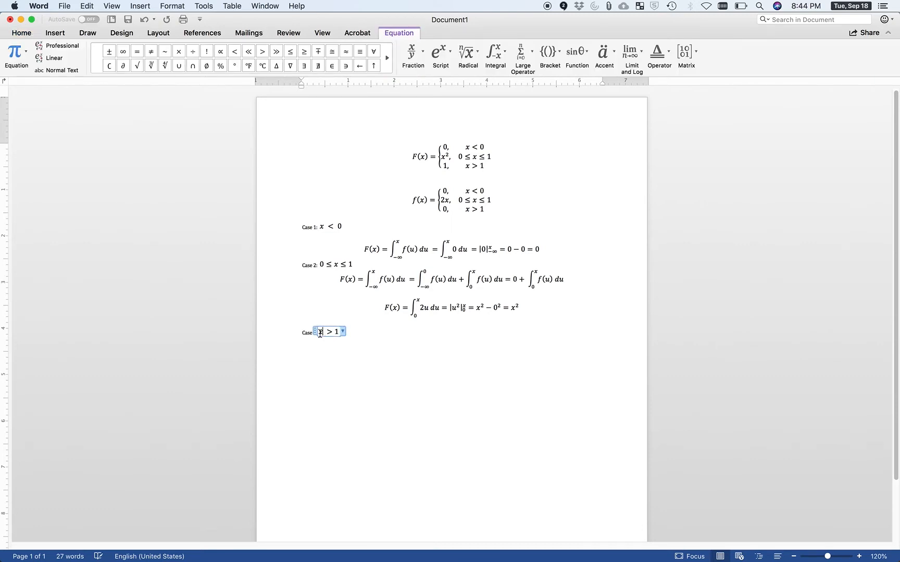
left_click(312, 333)
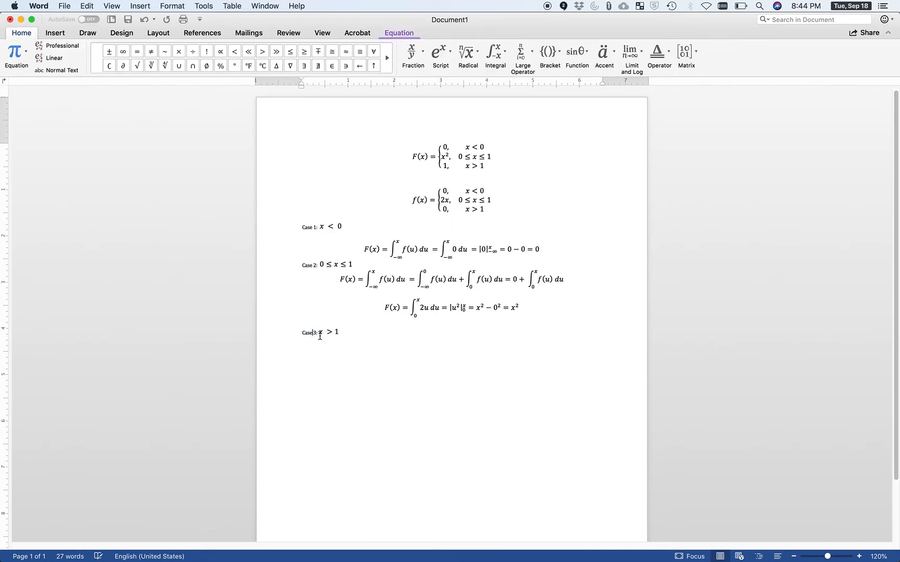
left_click(320, 334)
left_click(352, 332)
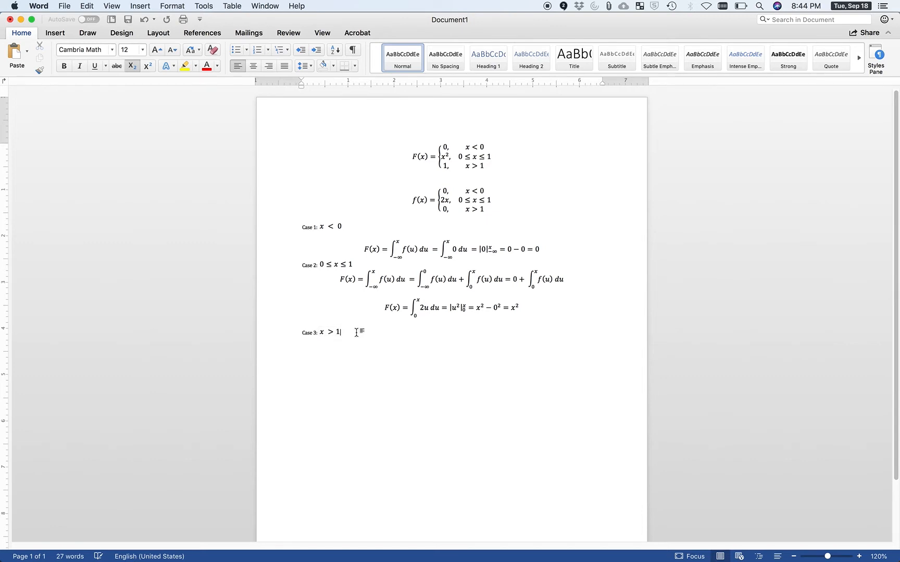
key("Return")
left_click(331, 334)
key("BackSpace")
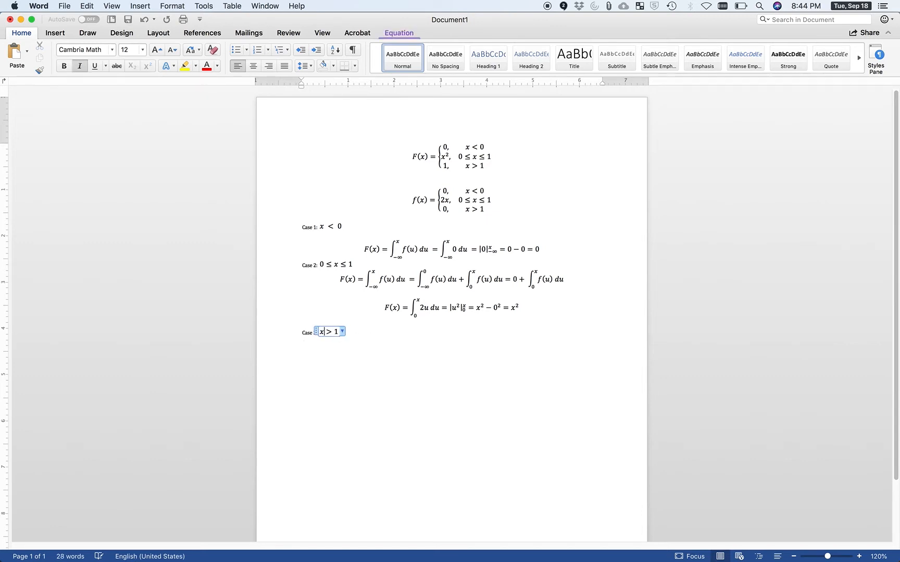
Step: Copy the whole upper Case 2 equation and paste it on the line below the Case 3 heading
left_click(338, 281)
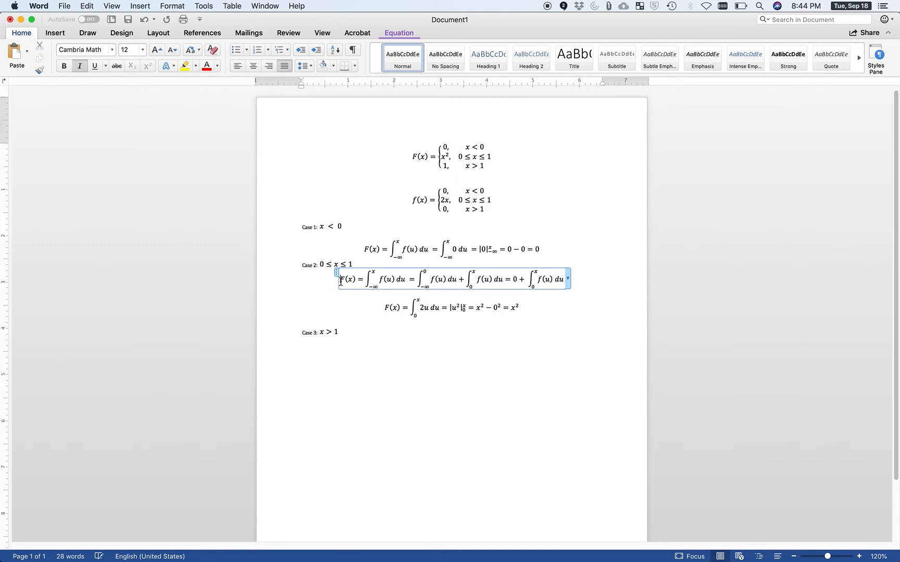
left_click_drag(340, 281, 522, 279)
left_click(492, 281)
key("super+a")
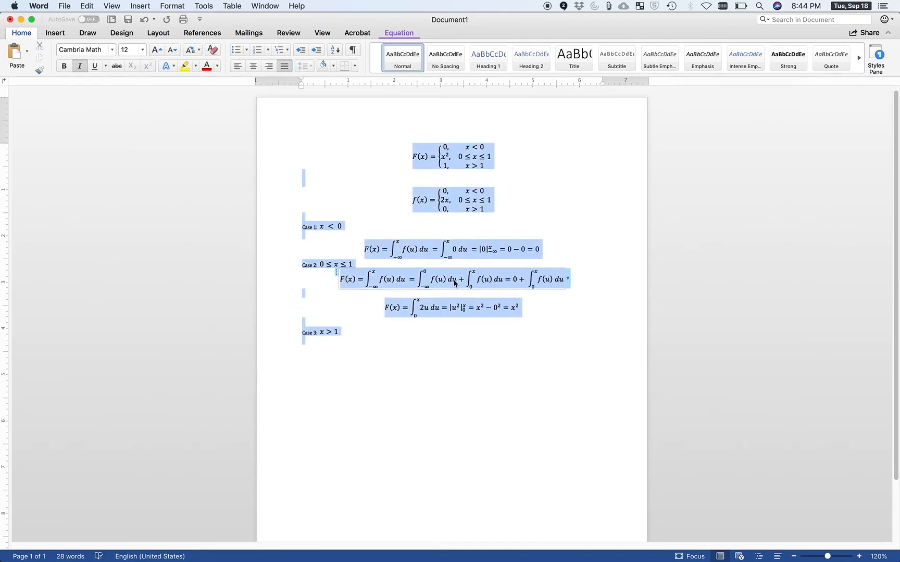
left_click(453, 281)
left_click_drag(611, 280, 339, 279)
key("super+c")
left_click(384, 354)
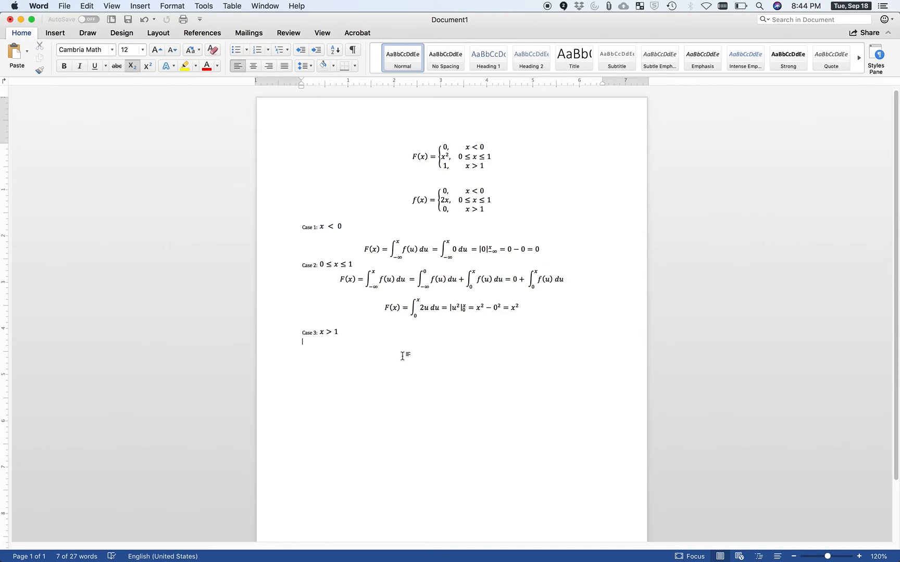
key("super+v")
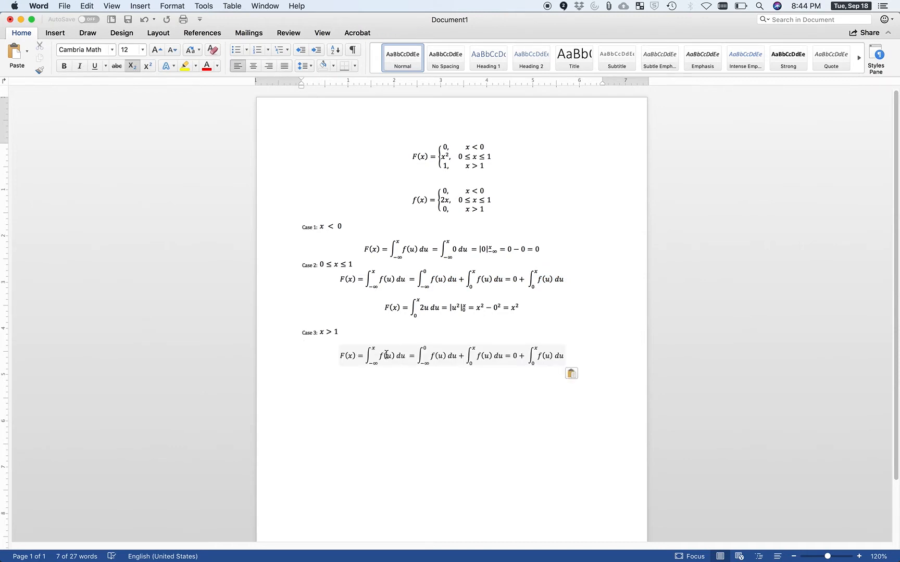
Step: Change the upper limit of the third integral in the Case 3 equation to 1
left_click(386, 354)
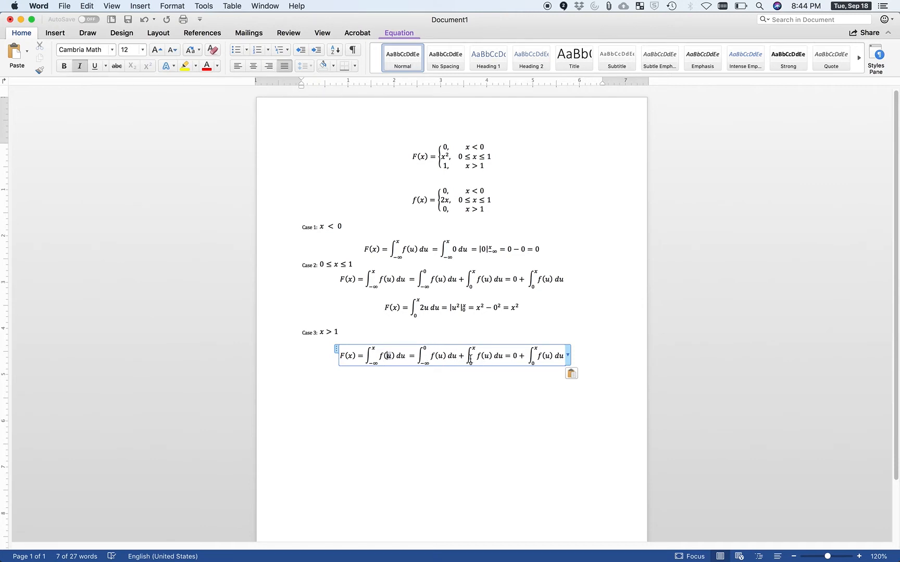
left_click(474, 348)
key("BackSpace")
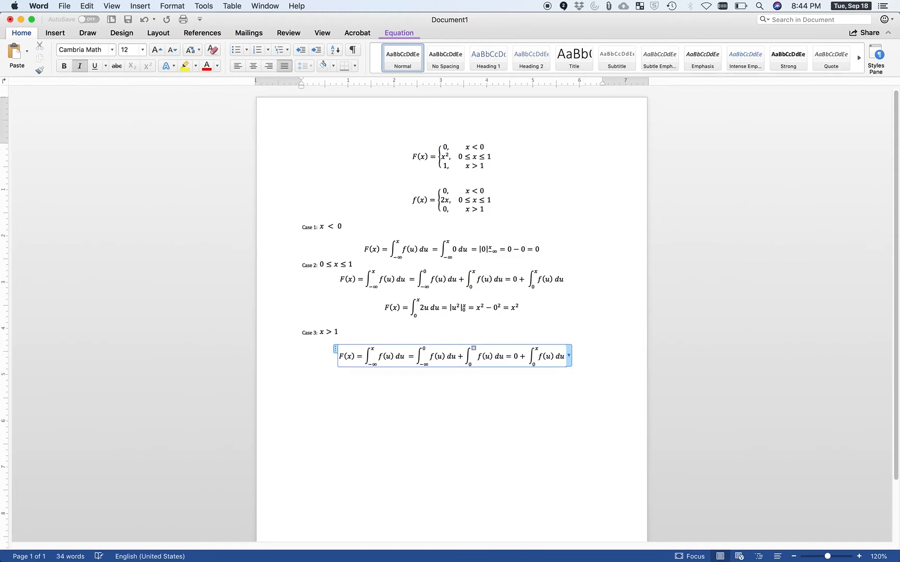
type("1")
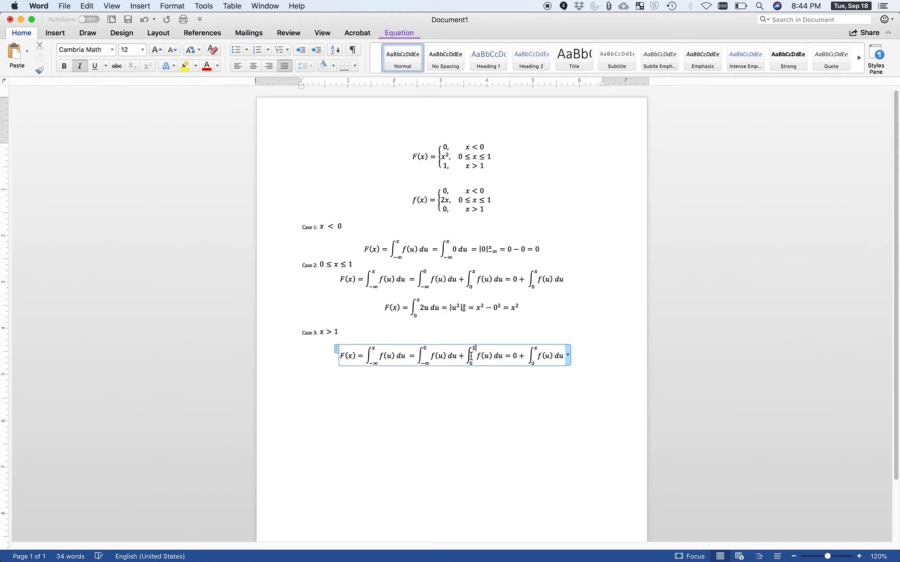
mouse_move(466, 354)
left_mouse_down()
mouse_move(499, 356)
mouse_move(467, 356)
left_mouse_up()
left_click(499, 356)
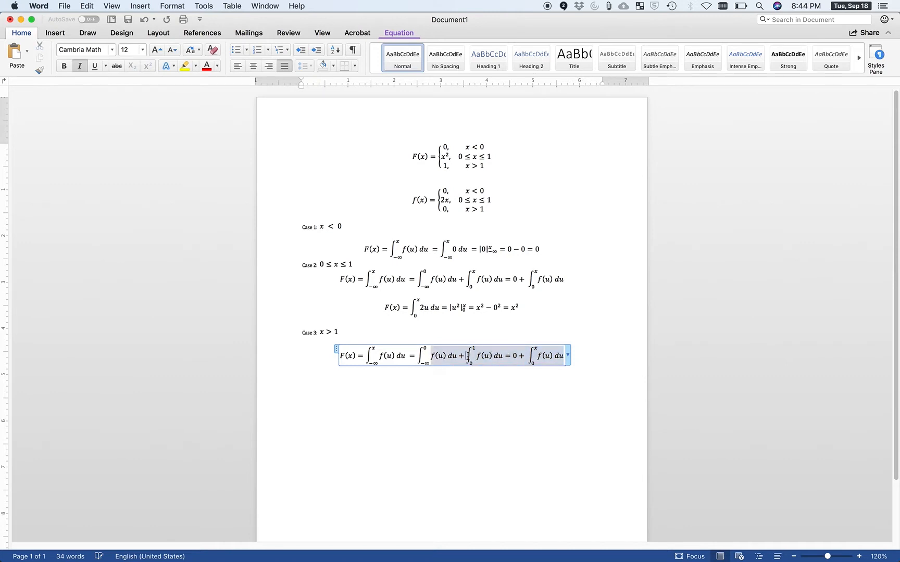
Step: Delete the trailing = 0 + ∫₀ˣ f(u) du from the Case 3 equation and put a plus sign at its end
left_click(506, 358)
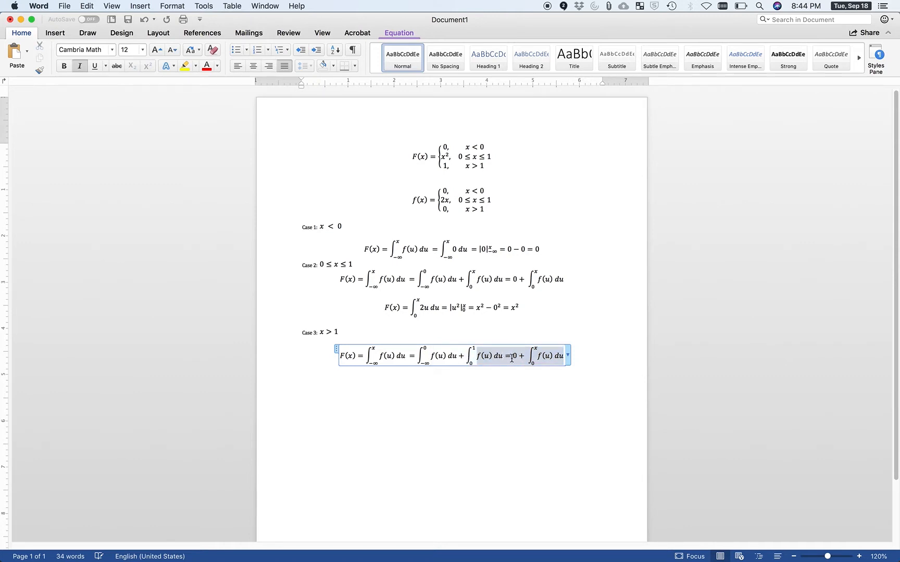
left_click_drag(508, 359, 548, 362)
key("BackSpace")
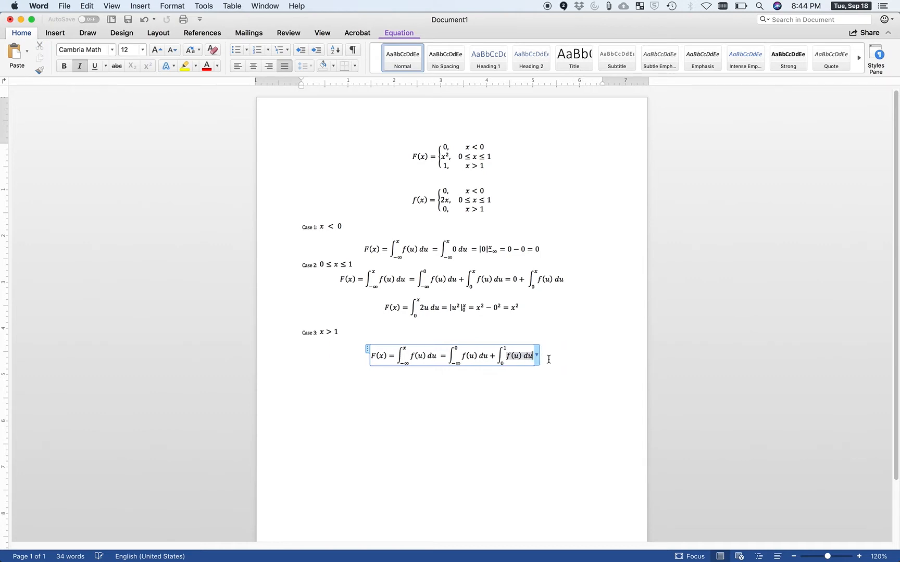
key("Right")
type("+")
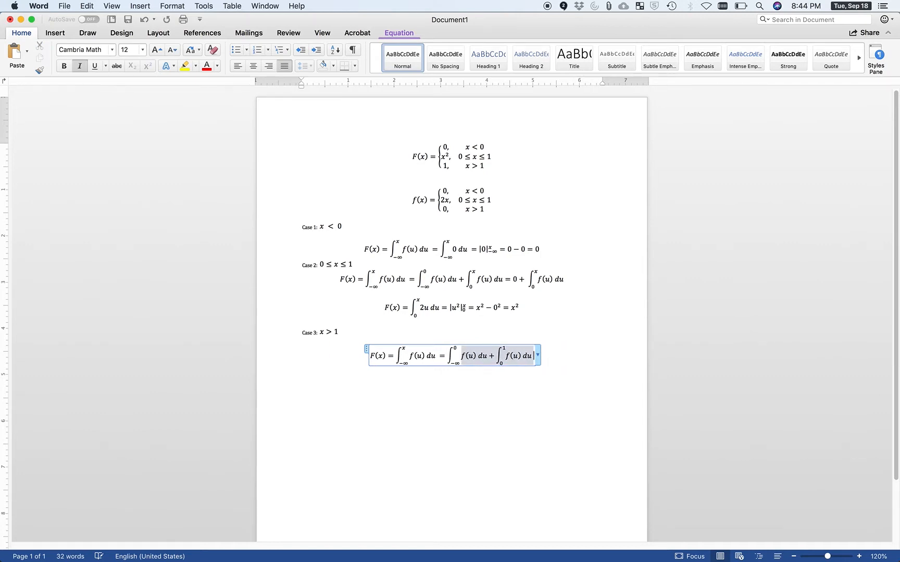
left_click_drag(448, 356, 477, 359)
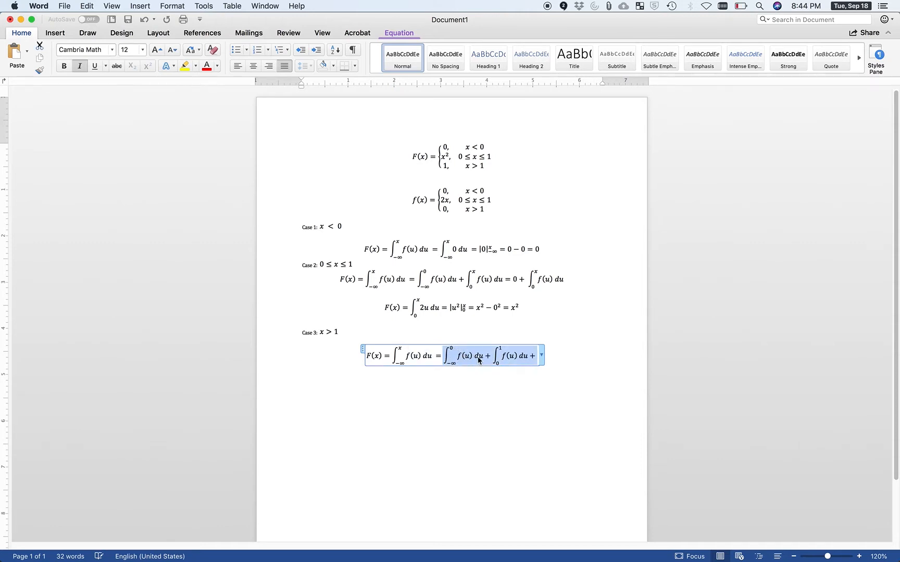
left_click(532, 358)
key("super+v")
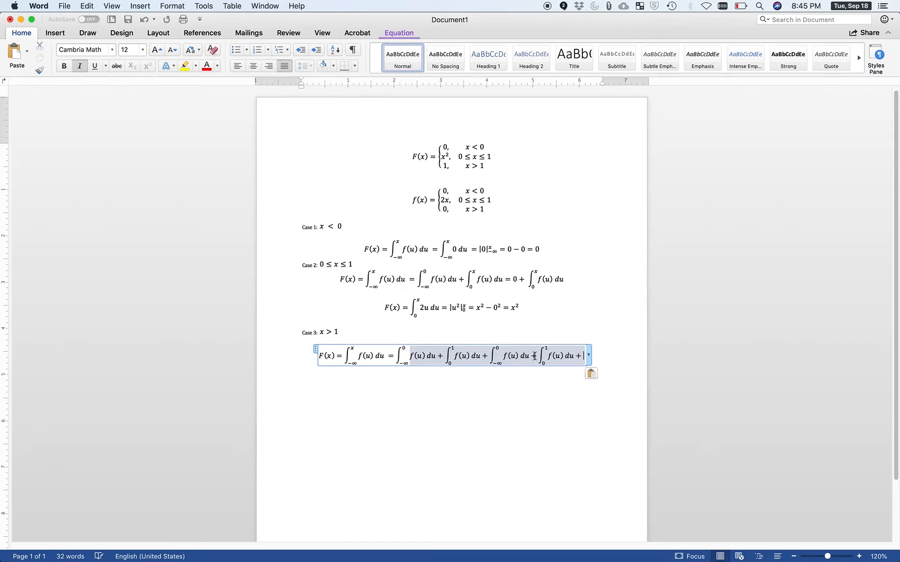
key("super+z")
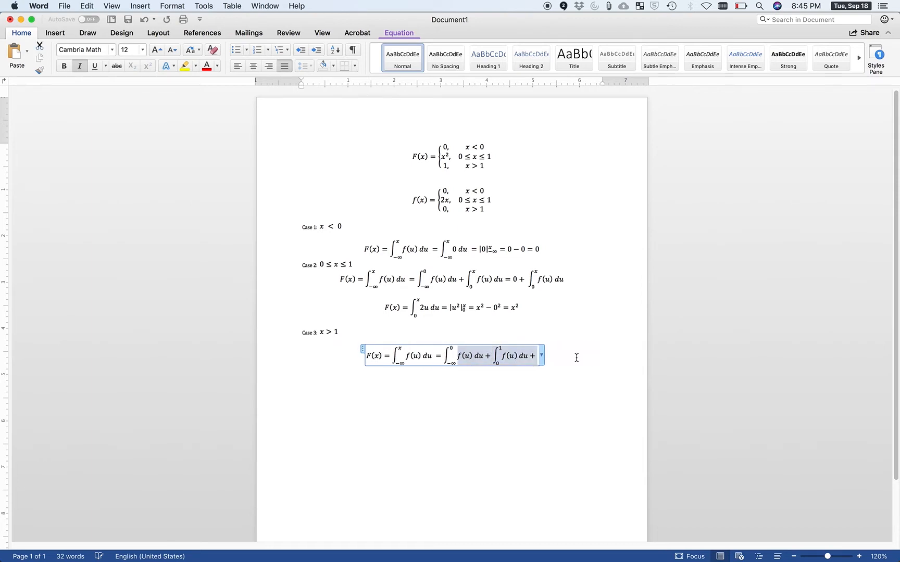
Step: Copy the 0-to-1 integral of f(u) du in the Case 3 equation and paste it after the trailing plus sign
left_click_drag(530, 356, 498, 354)
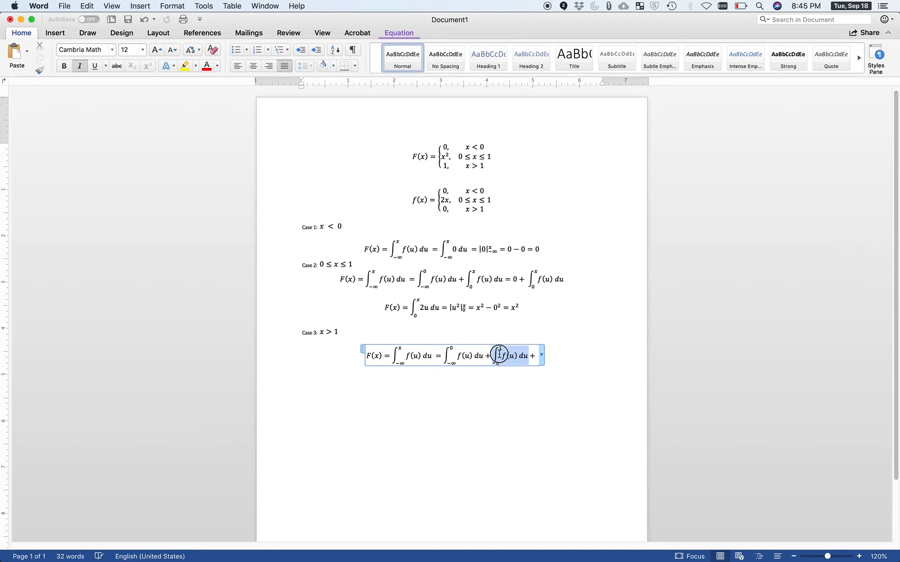
left_click(537, 356)
key("super+v")
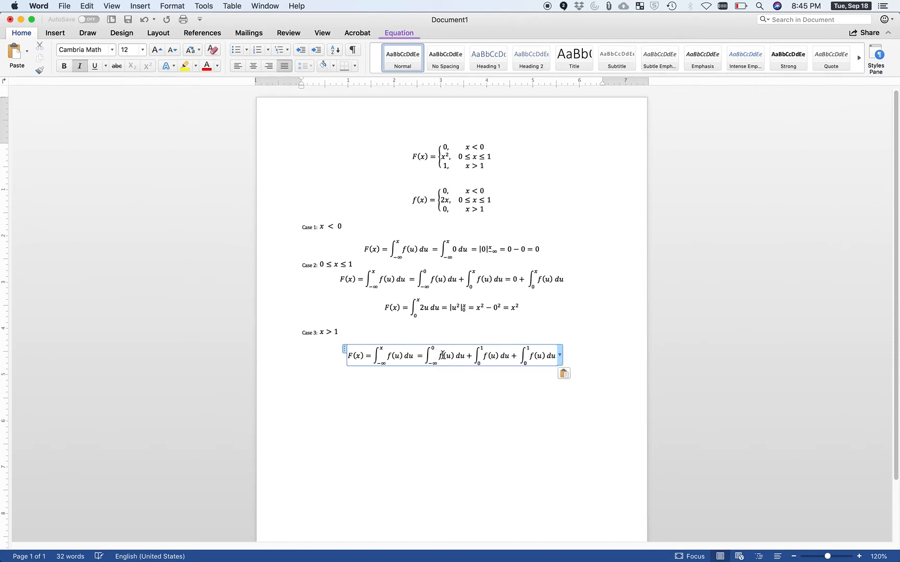
Step: Set the last Case 3 integral's lower limit to 1 and its upper limit to x
left_click(529, 364)
key("BackSpace")
type("1")
left_click(529, 347)
key("BackSpace")
type("x")
left_click(569, 355)
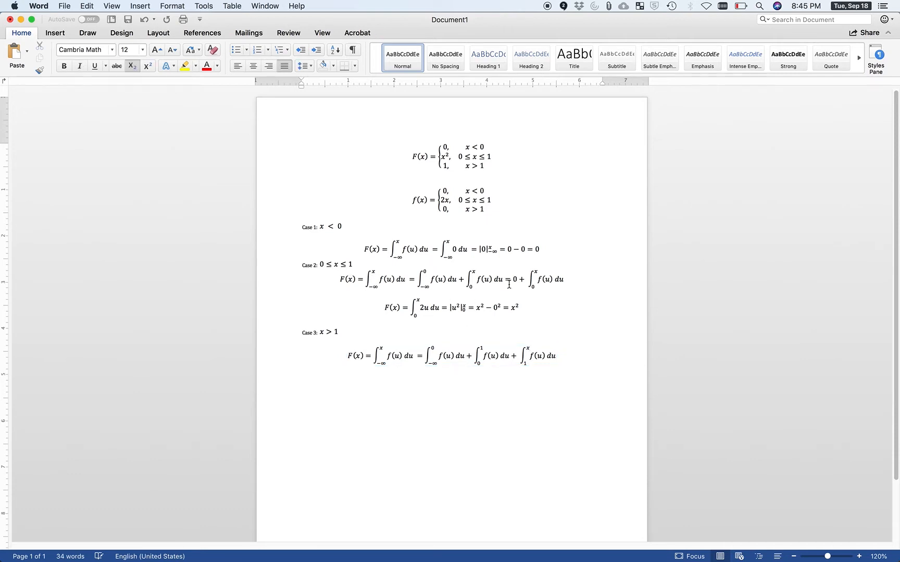
Step: Copy the whole Case 3 equation and paste the duplicate on the line directly below it
left_click_drag(580, 358, 329, 359)
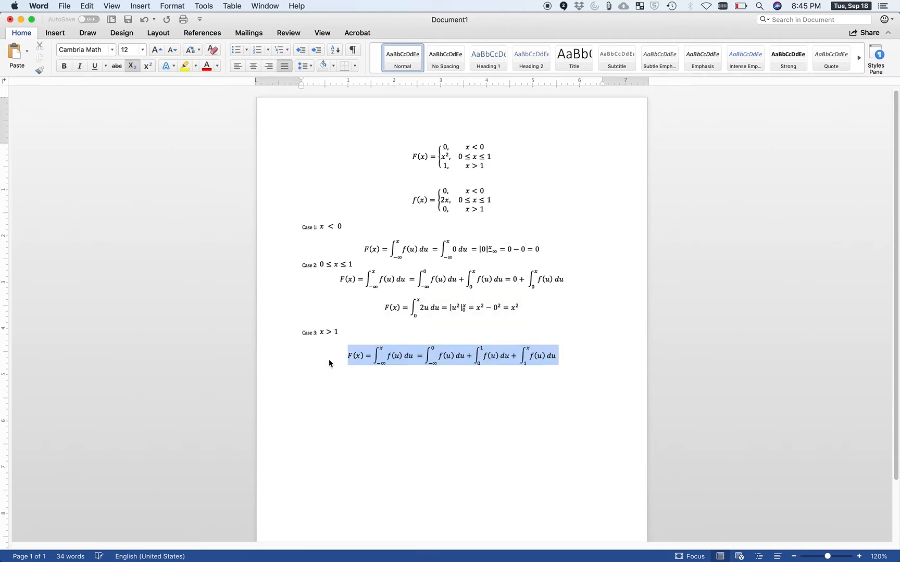
key("super+c")
left_click(577, 355)
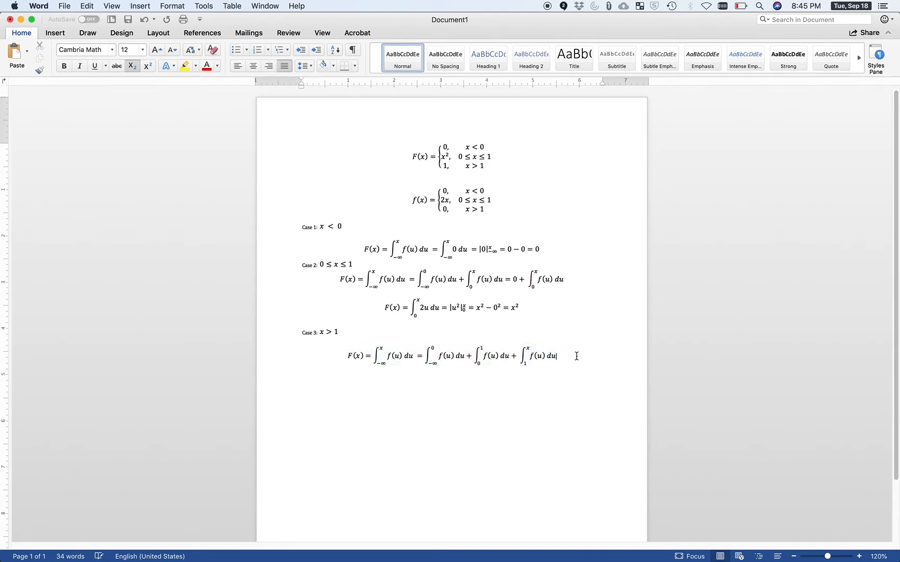
key("super+v")
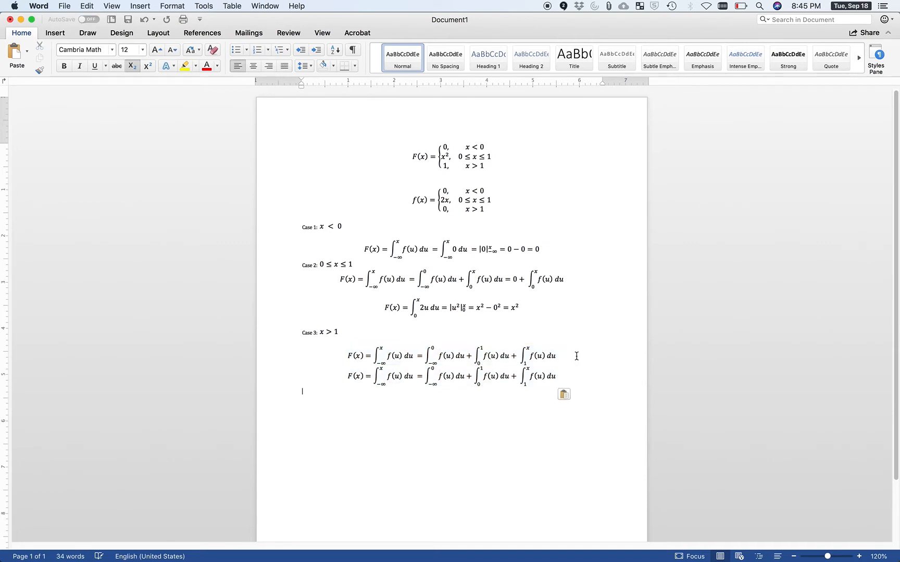
key("Down")
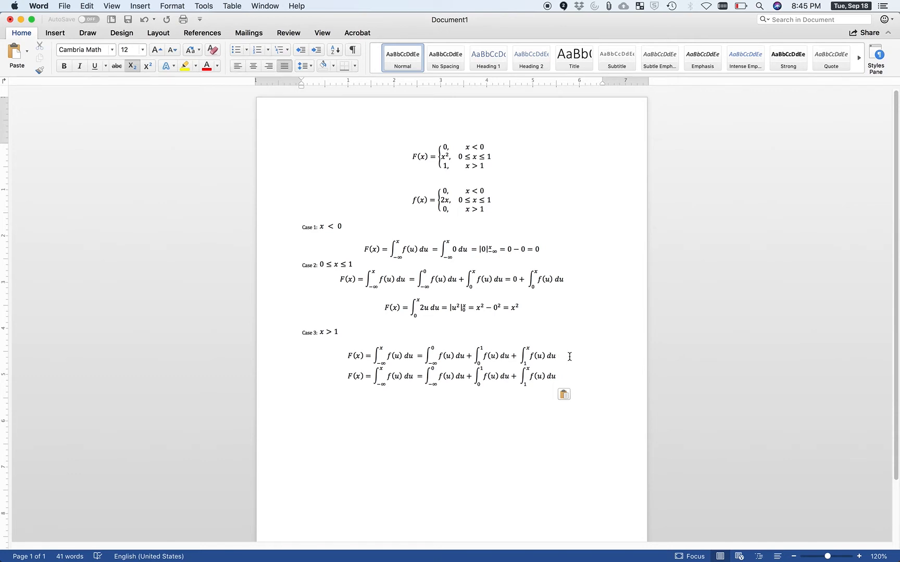
Step: Clear the integrand f(u) du and the upper limit of the −∞-to-0 integral in the lower Case 3 equation
left_click(440, 378)
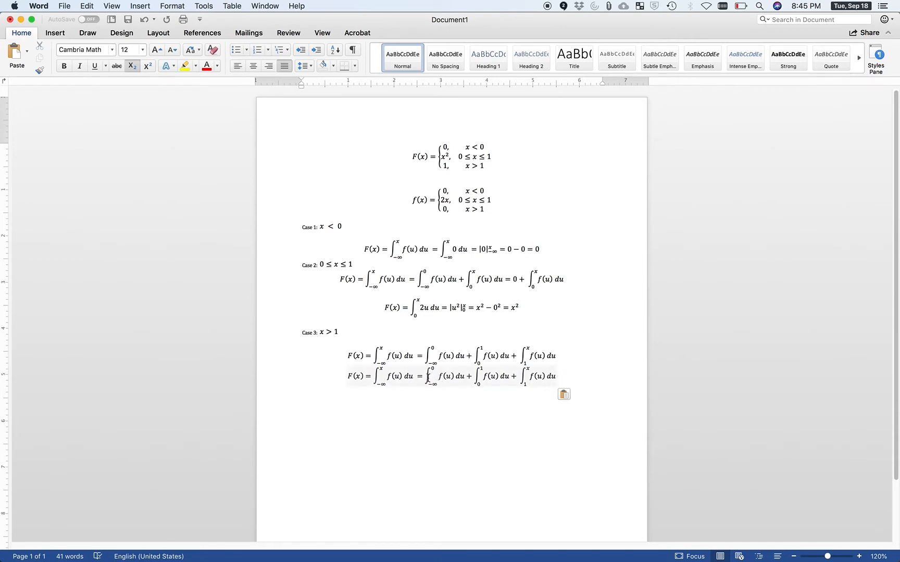
left_click(426, 379)
left_click_drag(426, 379, 465, 380)
left_click(465, 380)
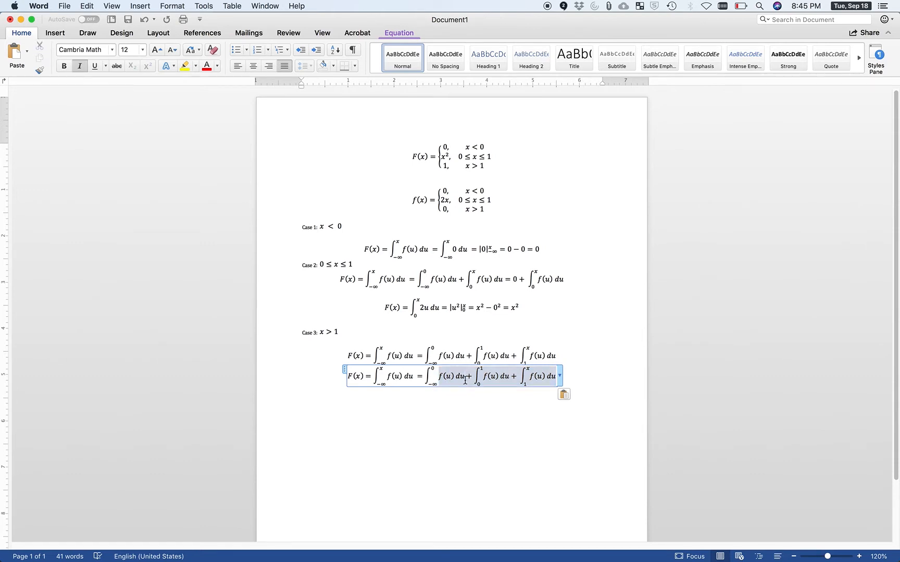
key("BackSpace")
key("BackSpace")
key("BackSpace")
key("BackSpace")
key("BackSpace")
key("BackSpace")
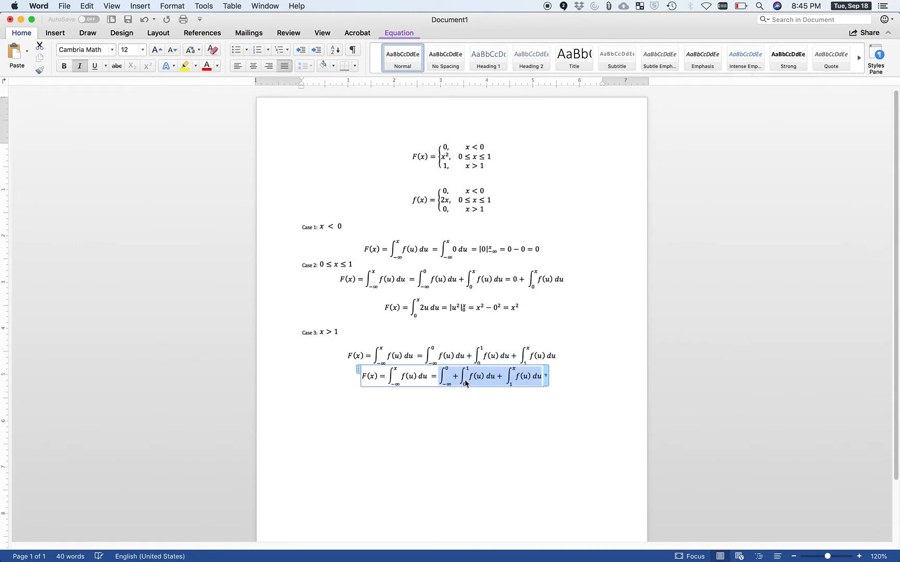
left_click(448, 376)
key("BackSpace")
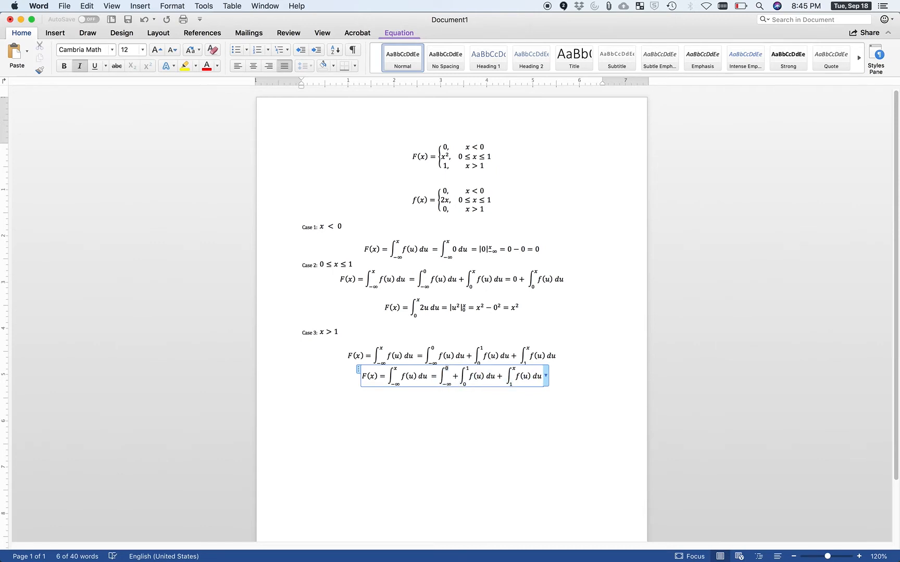
key("BackSpace")
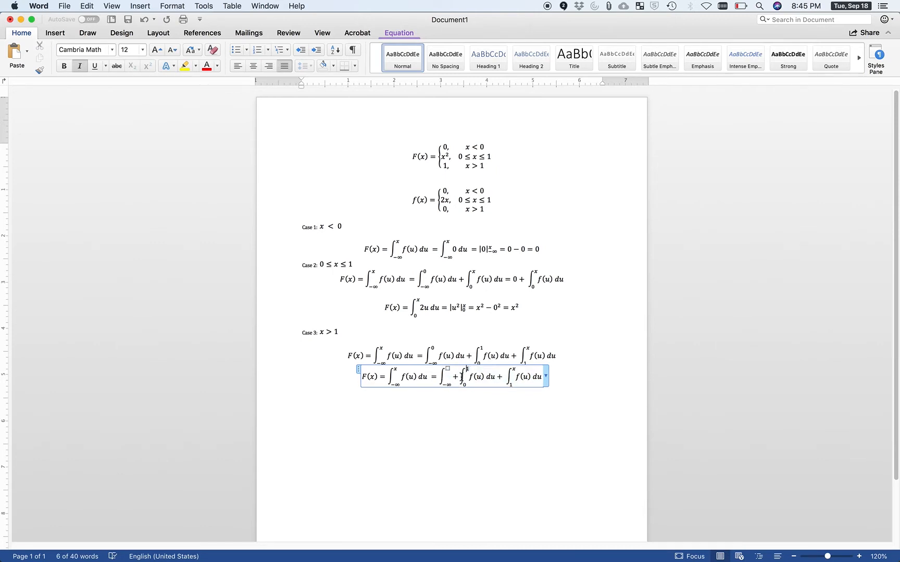
Step: Remove the emptied integral and its plus sign, moving the 0-to-1 and 1-to-x integrals directly after the equals sign
double_click(451, 379)
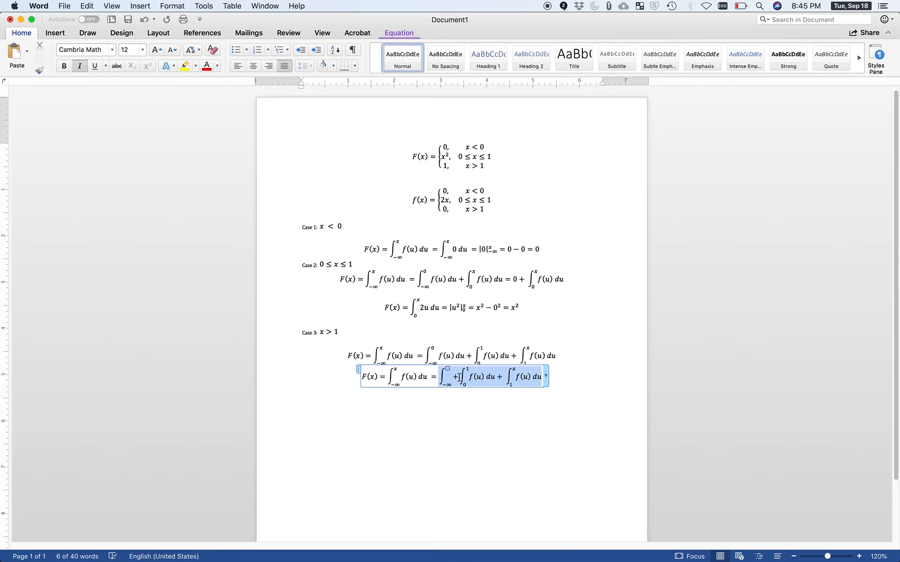
left_click(458, 378)
left_click(458, 377)
left_click_drag(458, 376, 524, 377)
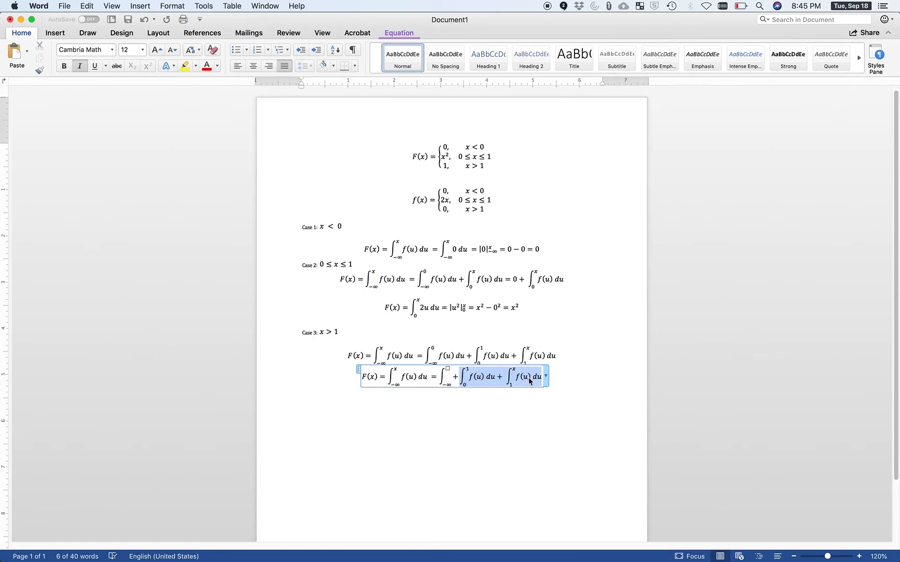
key("super+x")
key("BackSpace")
key("BackSpace")
key("BackSpace")
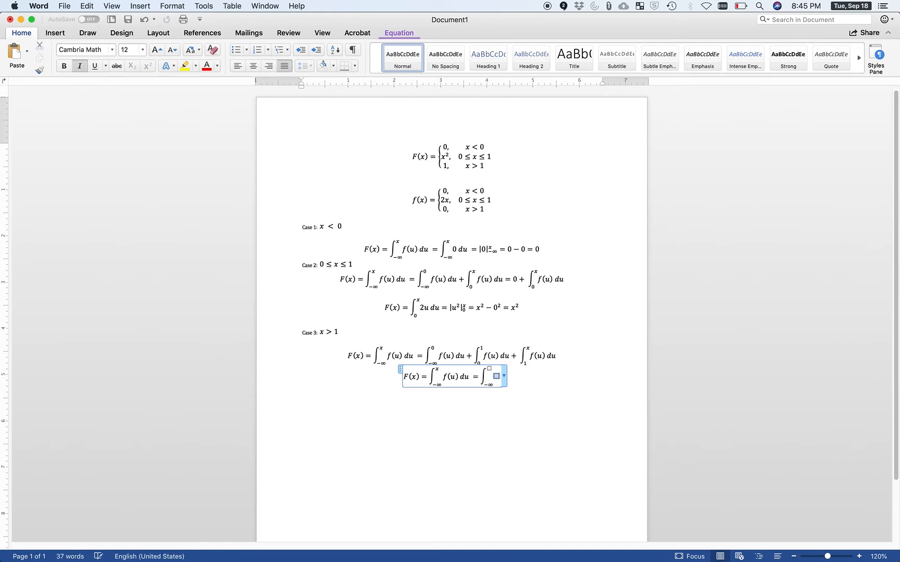
key("super+v")
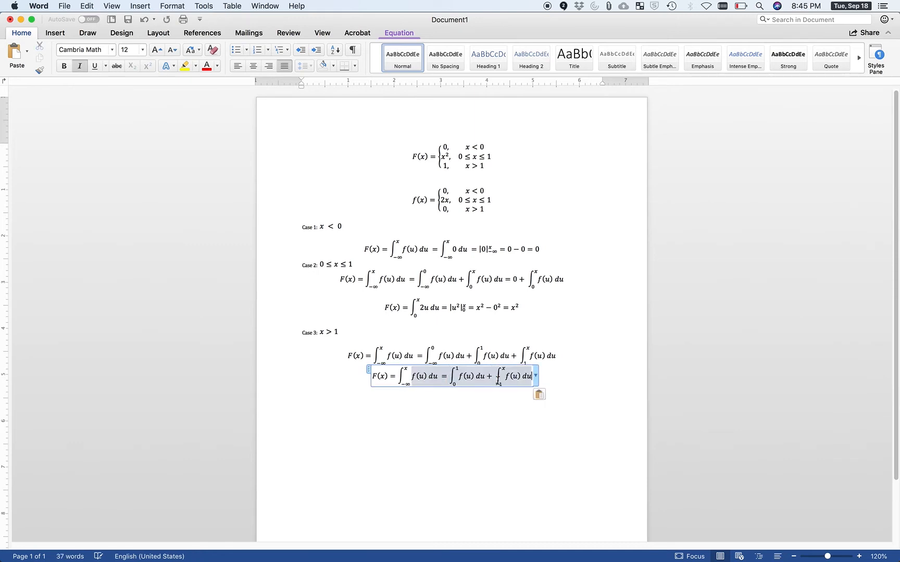
Step: Replace f(u) with 2u in the 0-to-1 integral of the lower Case 3 equation
left_click(438, 376)
left_click(505, 379)
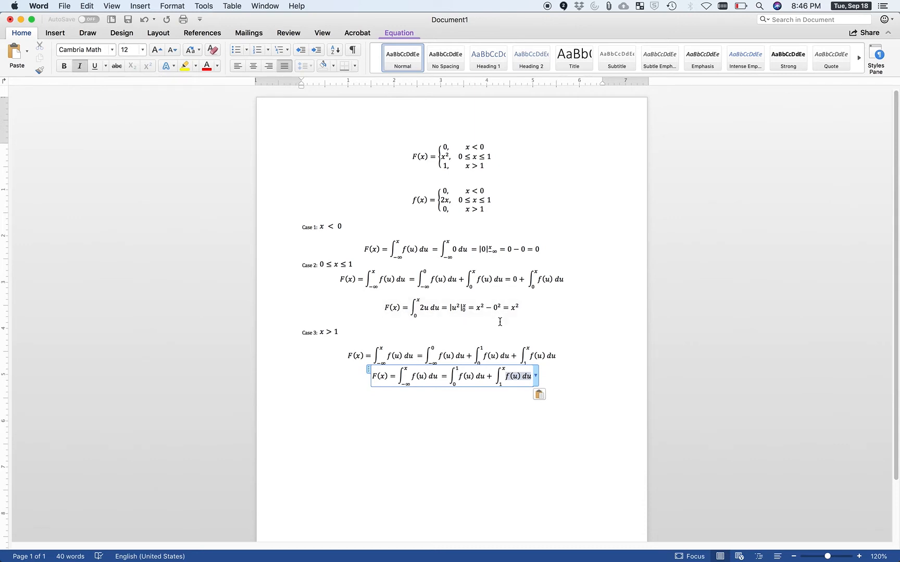
left_click(472, 380)
left_click(475, 377)
left_click(475, 378)
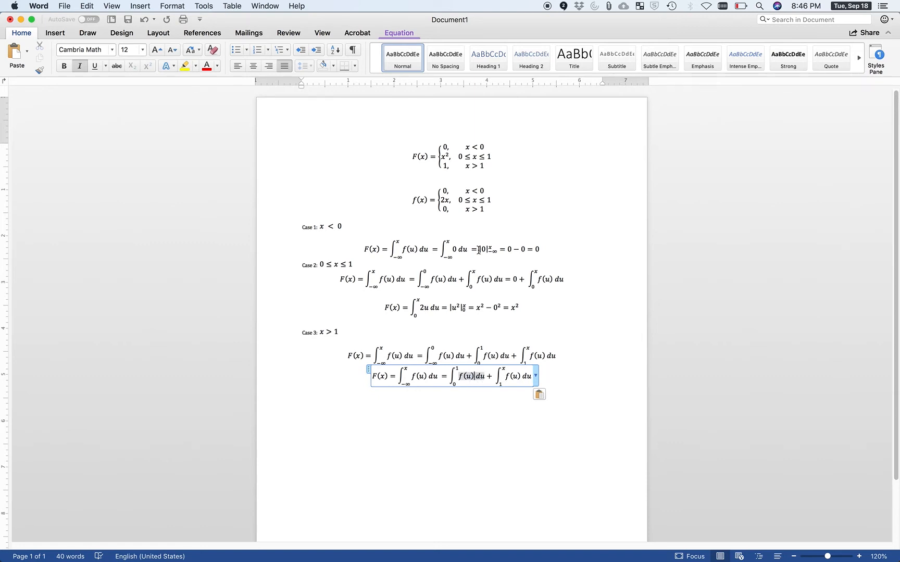
key("BackSpace")
key("BackSpace")
type("2u")
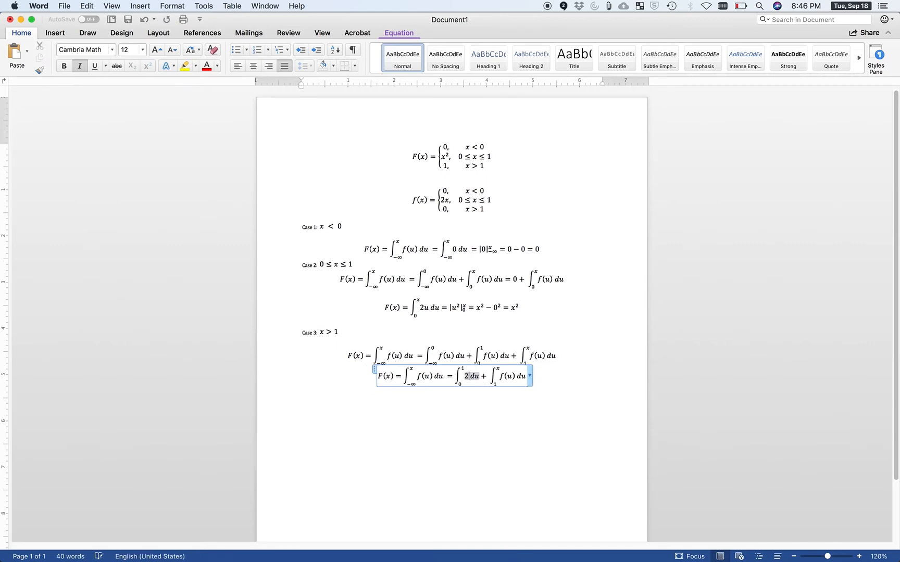
Step: Replace f(u) with 0 in the 1-to-x integral of the lower Case 3 equation
left_click(504, 376)
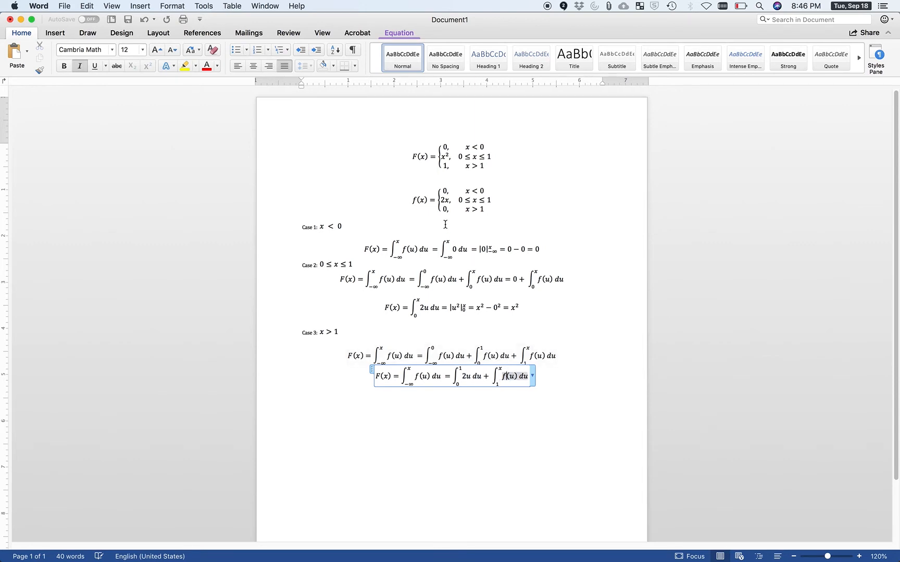
left_click(517, 376)
key("BackSpace")
key("BackSpace")
key("BackSpace")
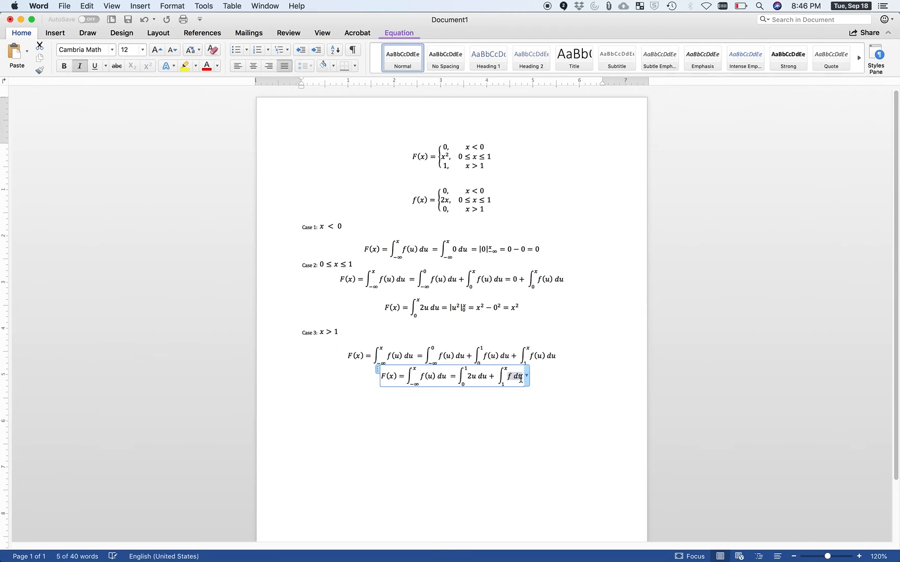
type("0")
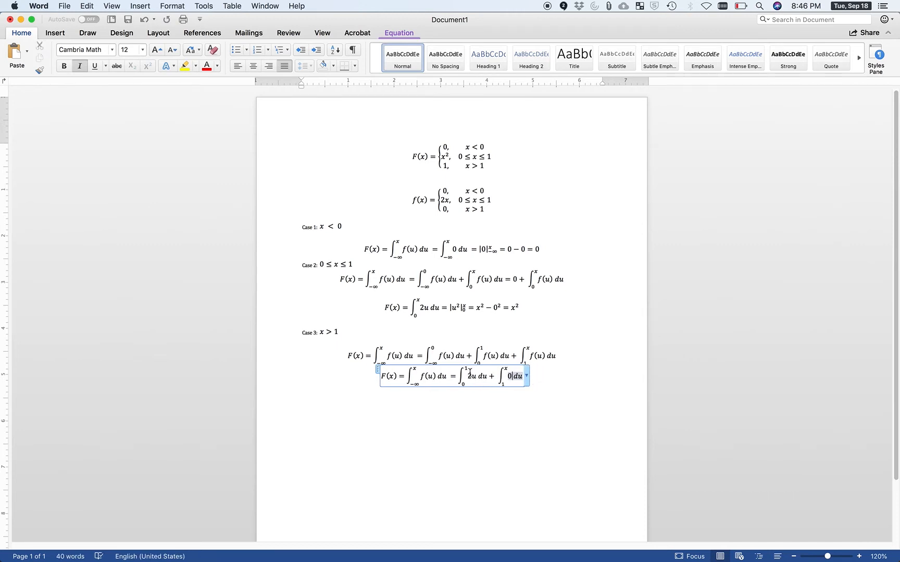
Step: Copy the lower Case 3 equation and paste the duplicate on a new line beneath it
left_click(530, 380)
left_click_drag(531, 378, 381, 381)
key("super+c")
left_click(554, 380)
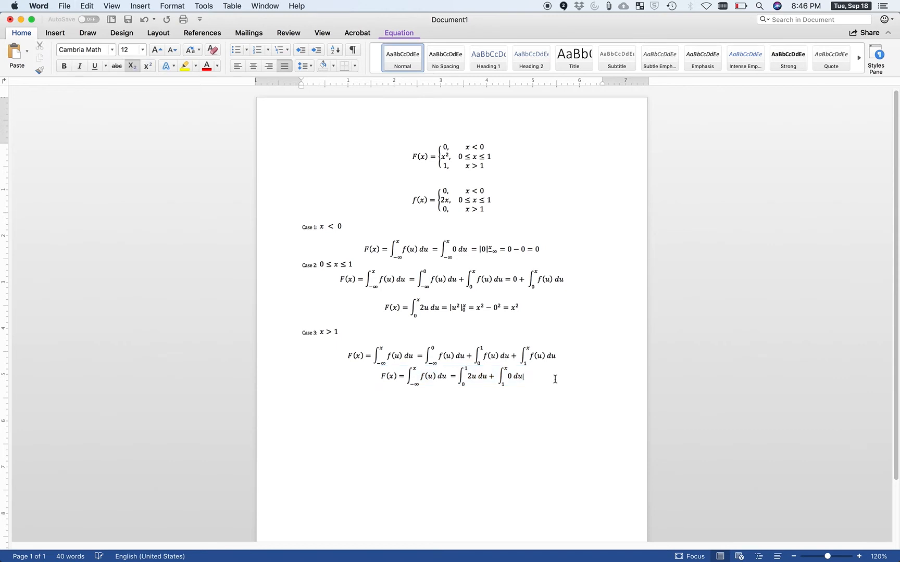
key("Return")
key("super+v")
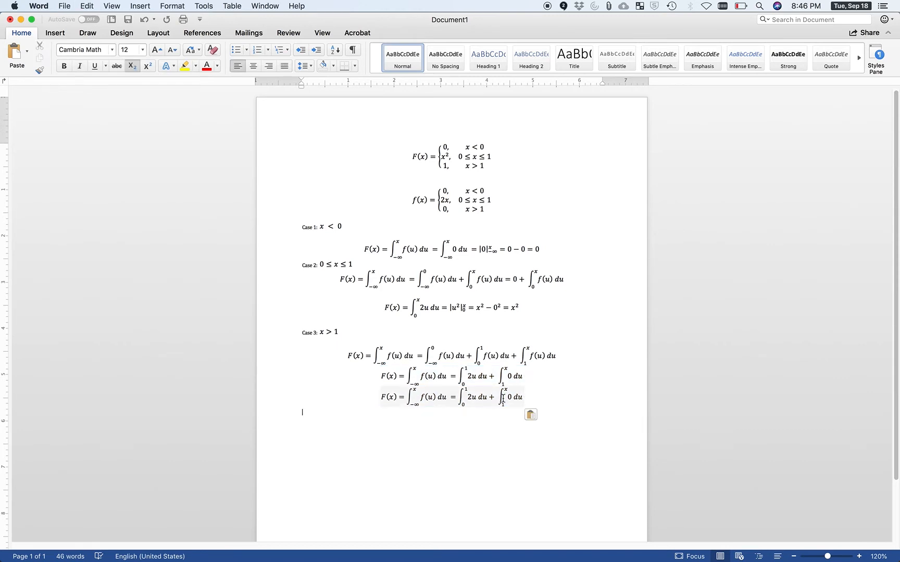
Step: Delete the 1-to-x integral of 0 du and its plus sign from the third Case 3 equation
left_click_drag(498, 397, 519, 401)
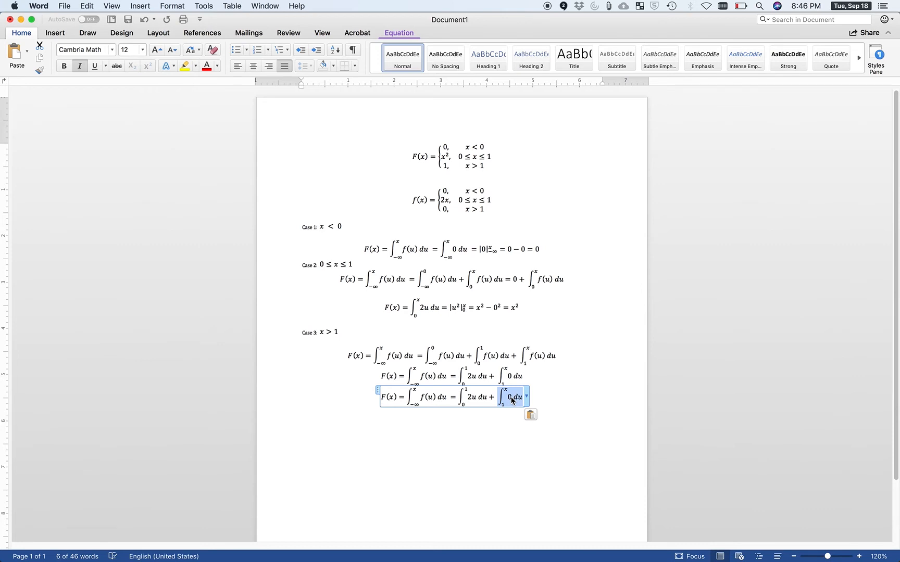
key("BackSpace")
key("BackSpace")
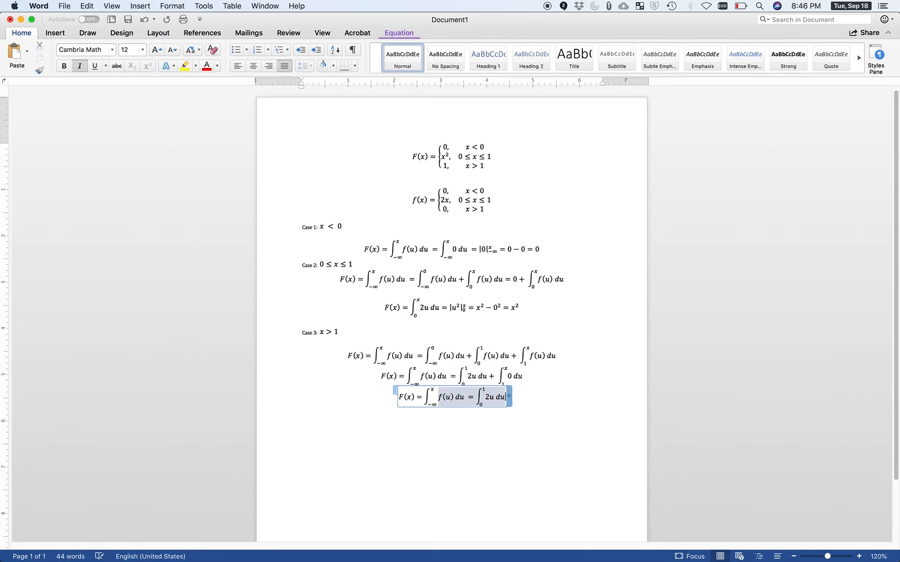
Step: Copy the = ∫₀¹ 2u du part of the third Case 3 equation and paste it at the equation's end
left_click_drag(469, 396, 503, 401)
left_click(502, 399)
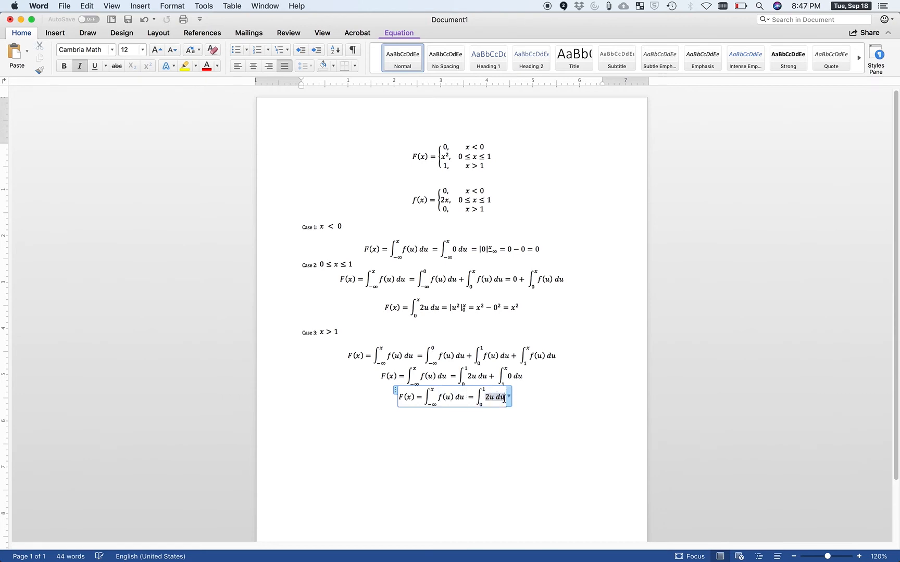
key("cmd+v")
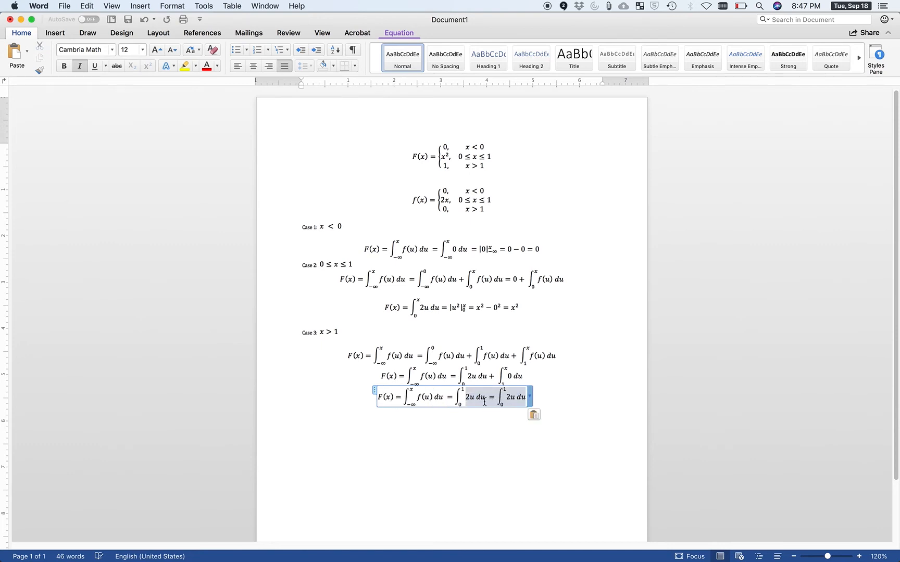
Step: Replace the final 0-to-1 integral of 2u du in the third Case 3 equation with u²
left_click_drag(501, 399, 517, 399)
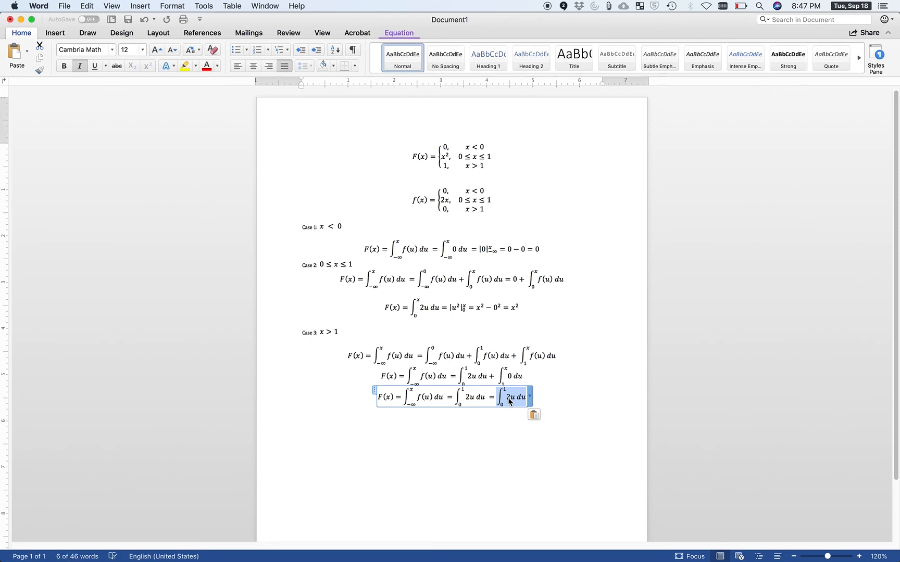
type("u^2")
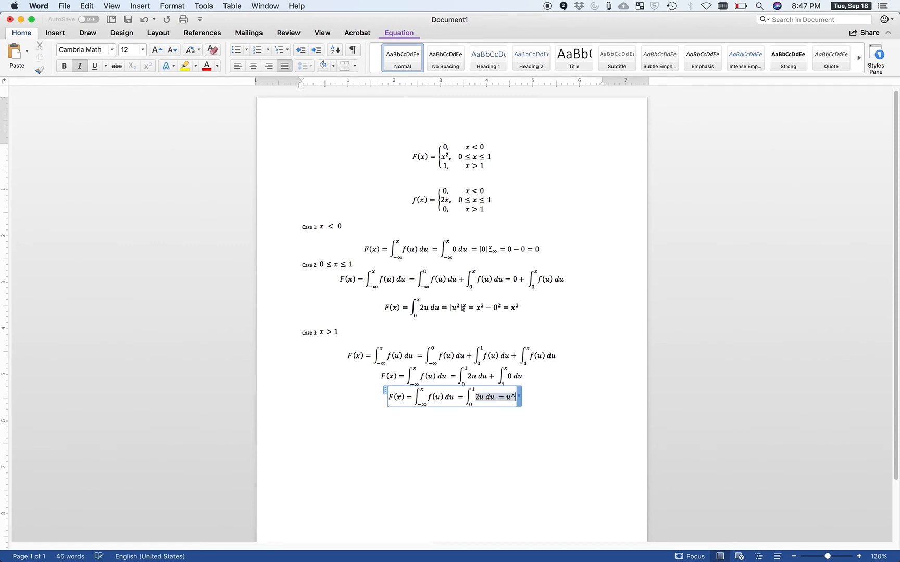
key("space")
key("Left")
key("Left")
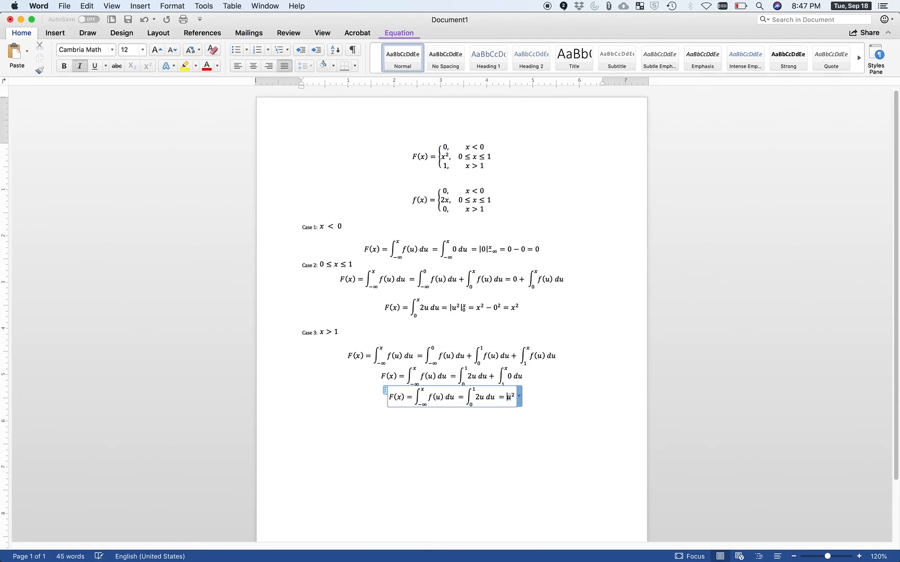
Step: Enclose the u² in vertical bars with evaluation limits 0 and 1, and convert the equation to Professional format
type("\\")
key("BackSpace")
type("|")
key("Right")
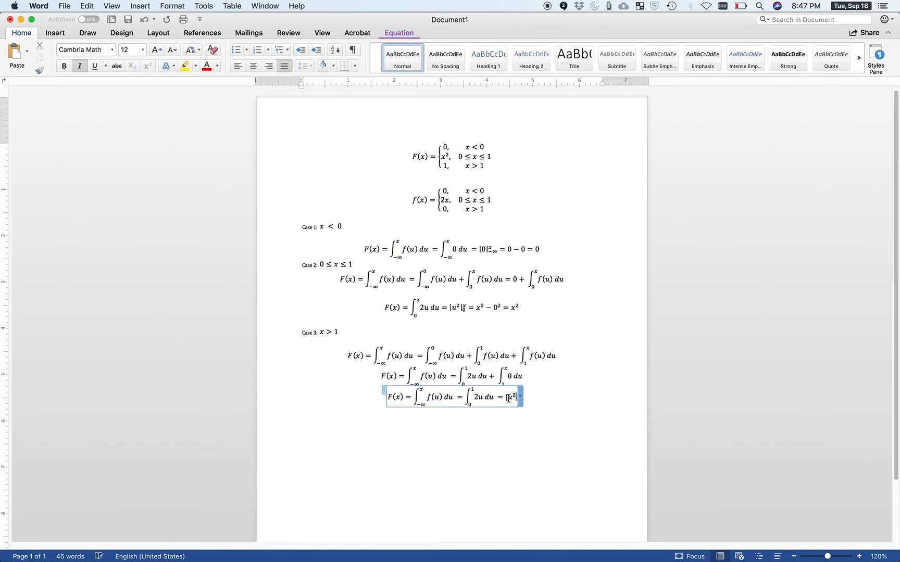
type("|")
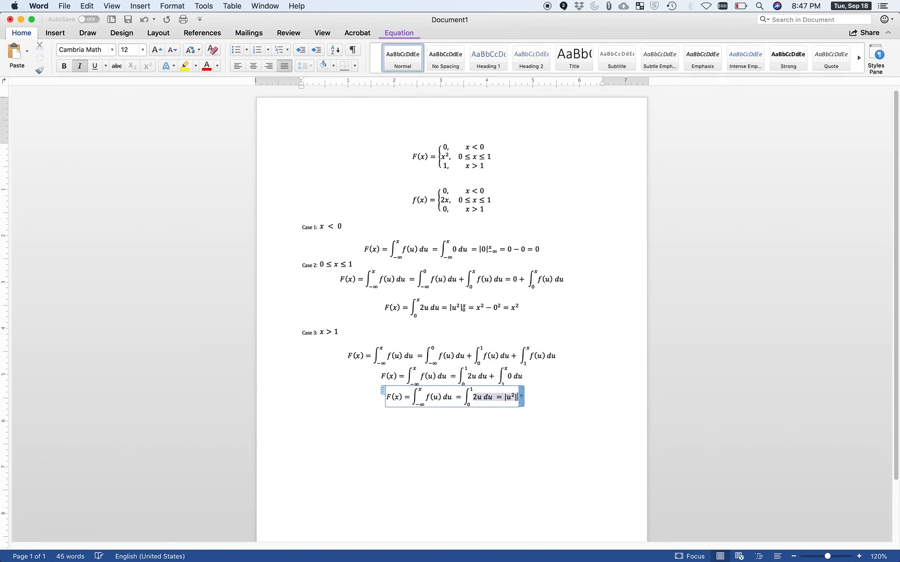
type("_0^1")
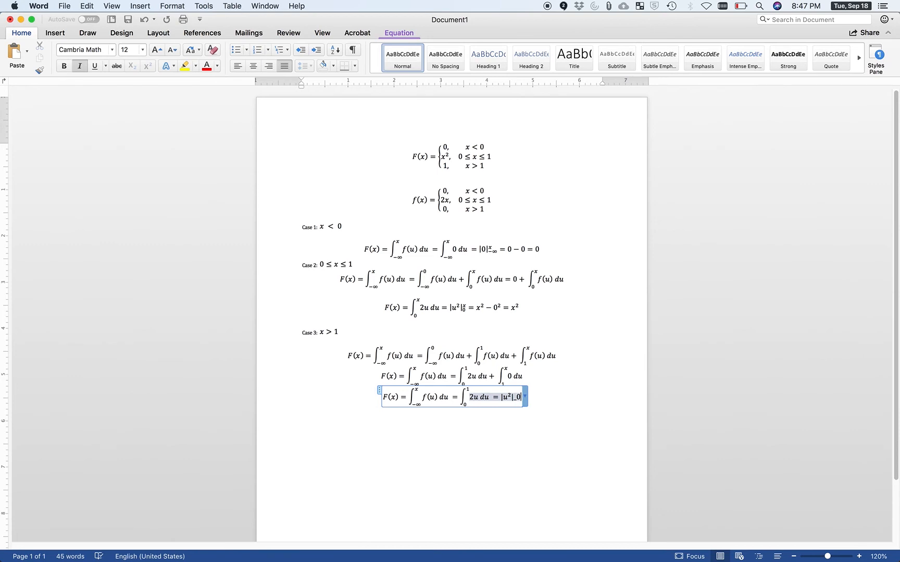
key("BackSpace")
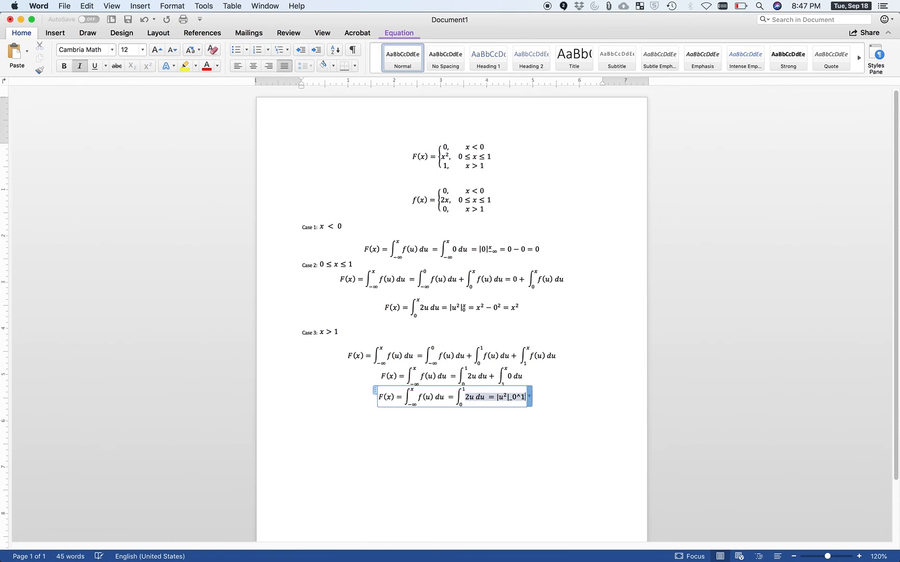
left_click(529, 398)
left_click(552, 425)
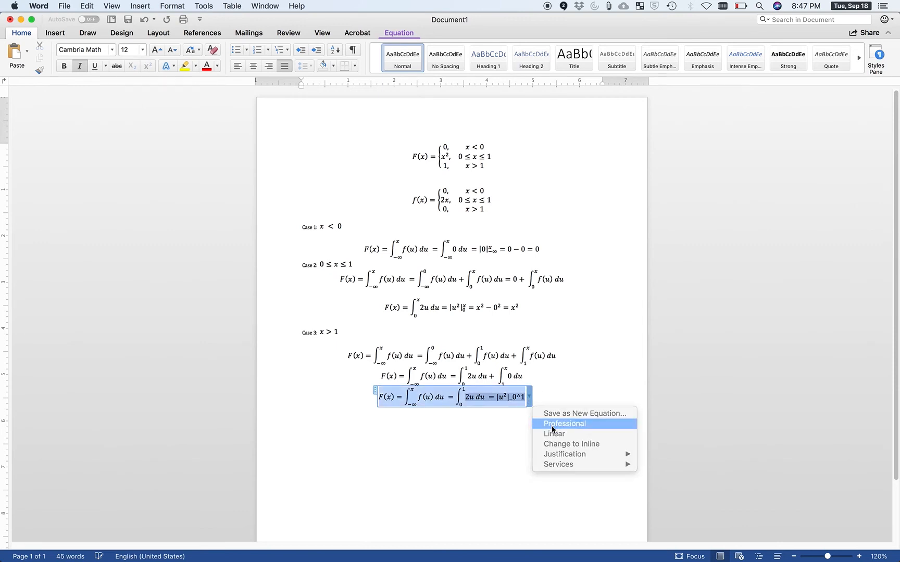
left_click(527, 398)
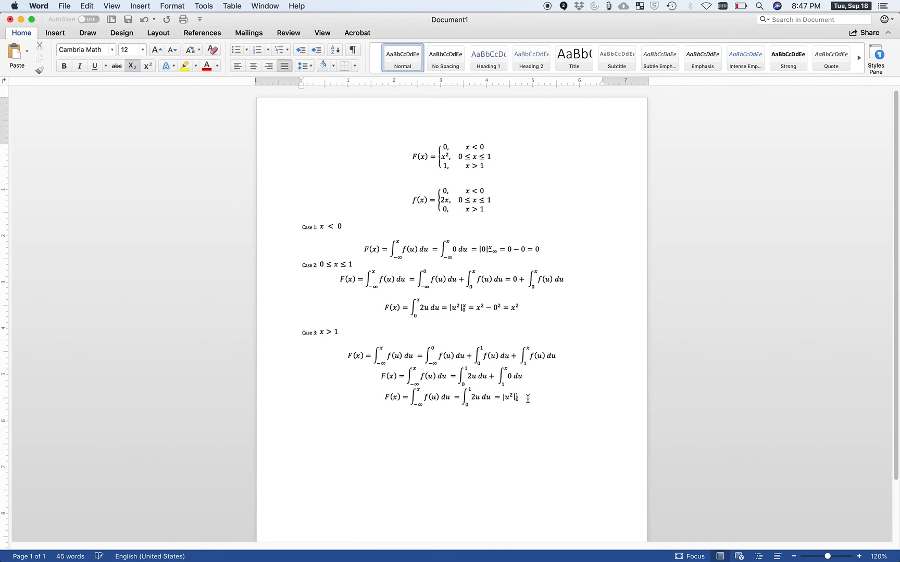
left_click(527, 398)
type("=")
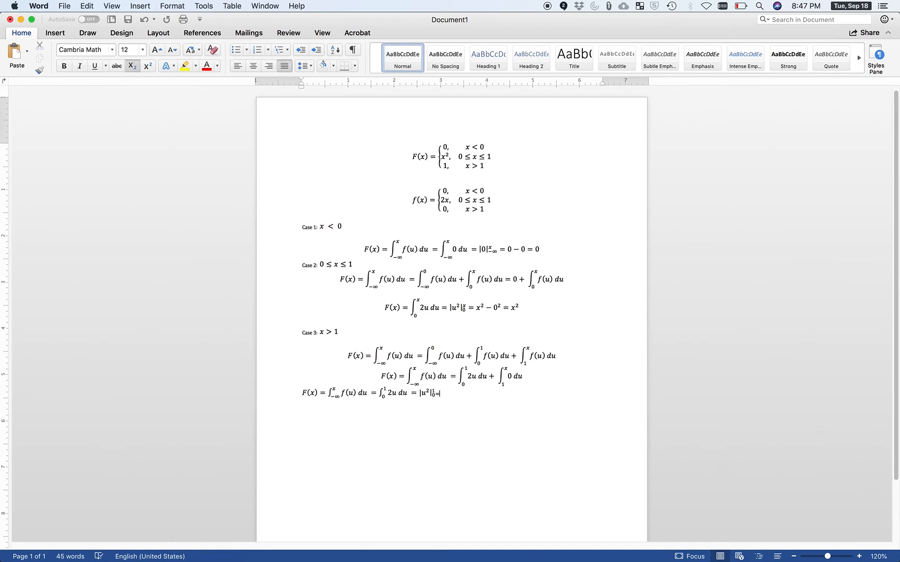
key("super+z")
Step: Append = 1² − 0² = 1 to the end of the third Case 3 equation
left_click(527, 399)
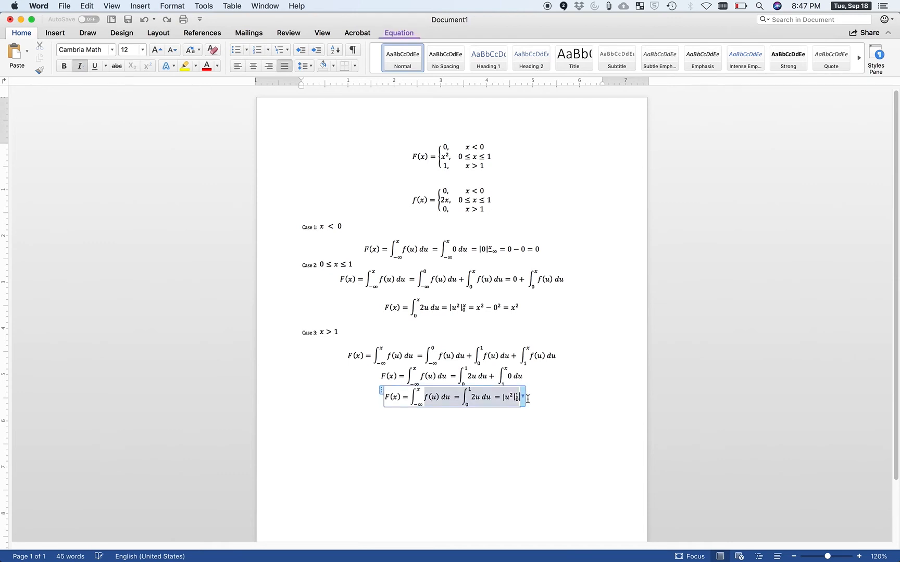
type("=1")
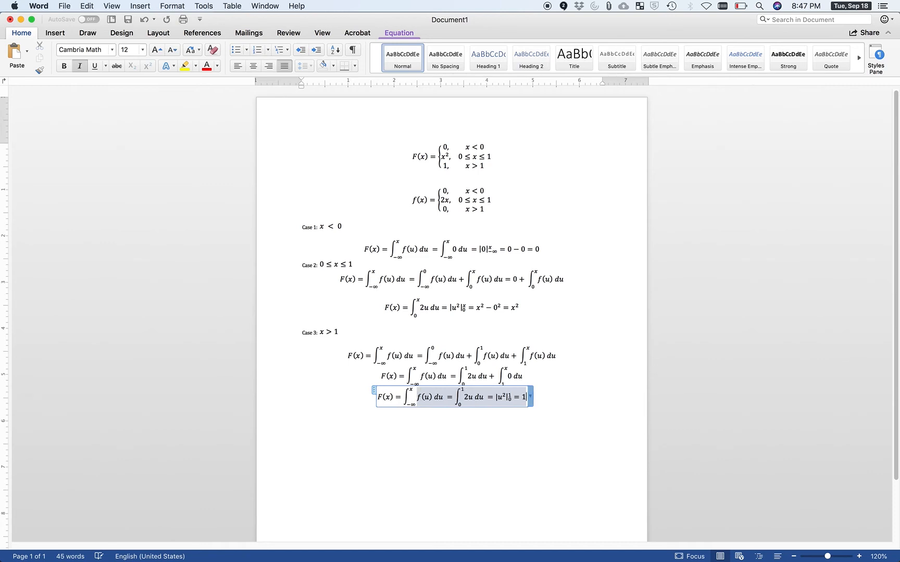
type("-0")
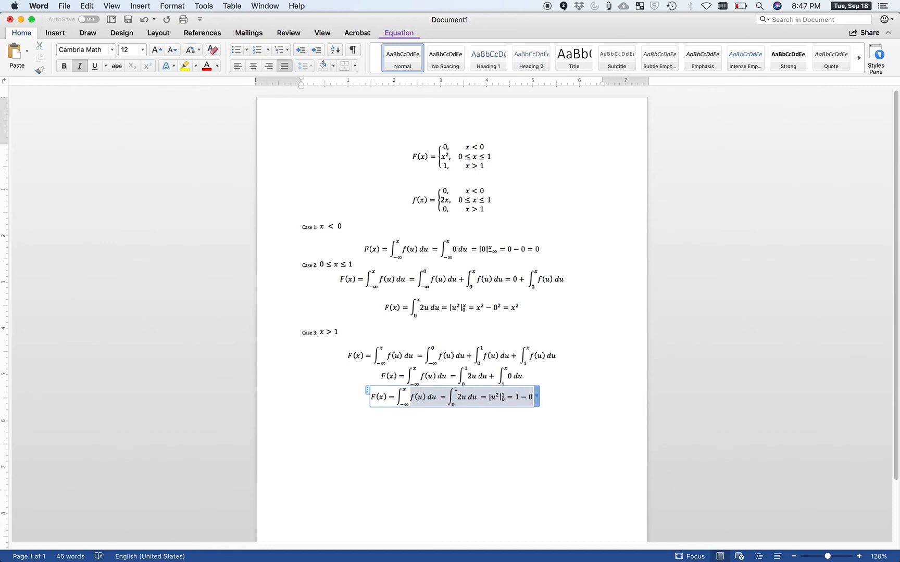
key("BackSpace")
key("BackSpace")
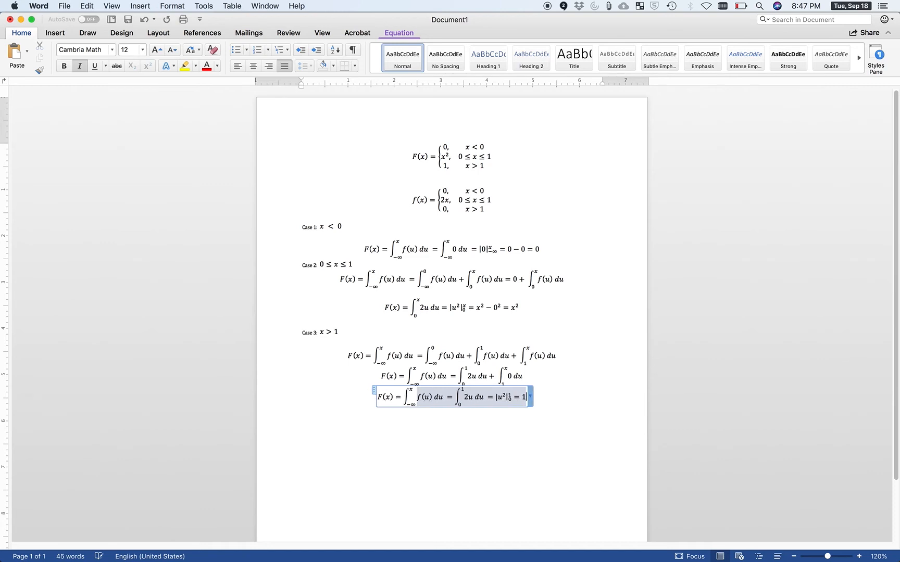
type("^")
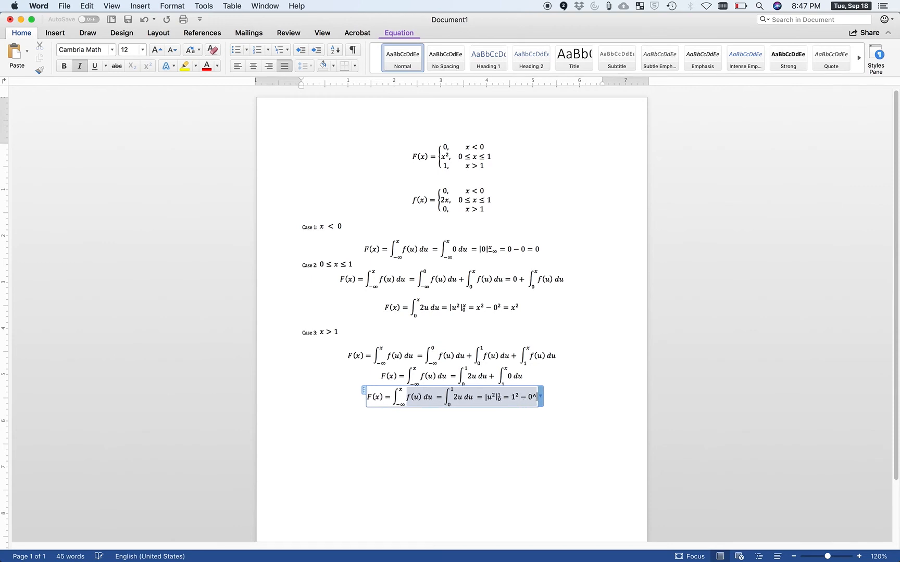
type("2-0^2=1")
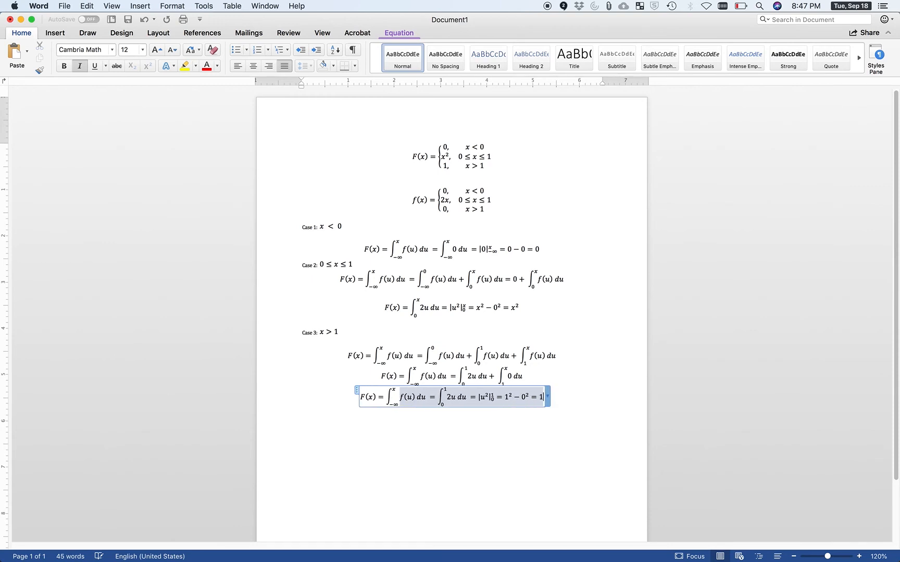
left_click(569, 394)
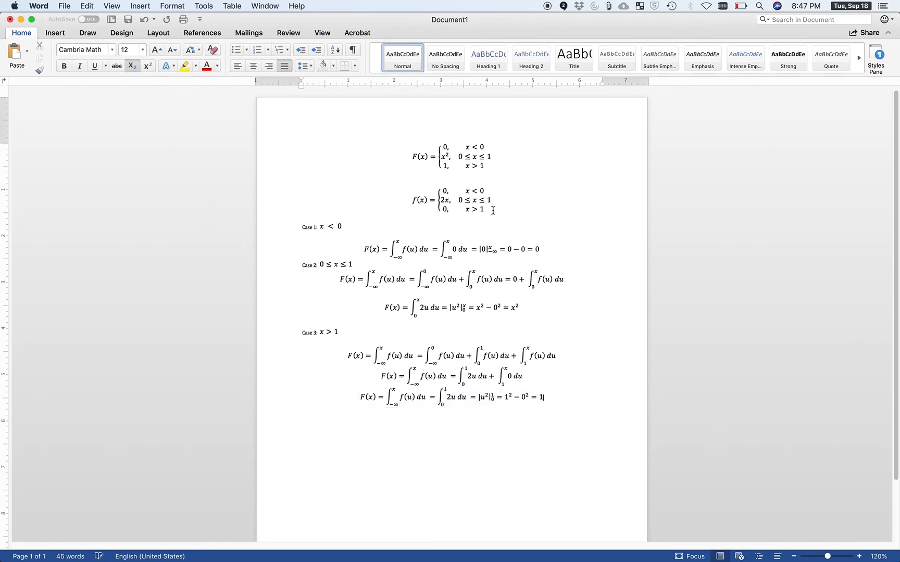
Step: Copy the piecewise f(x) definition onto a new line below the Case 3 equations and rename the copy's function to F
left_click_drag(514, 203, 405, 195)
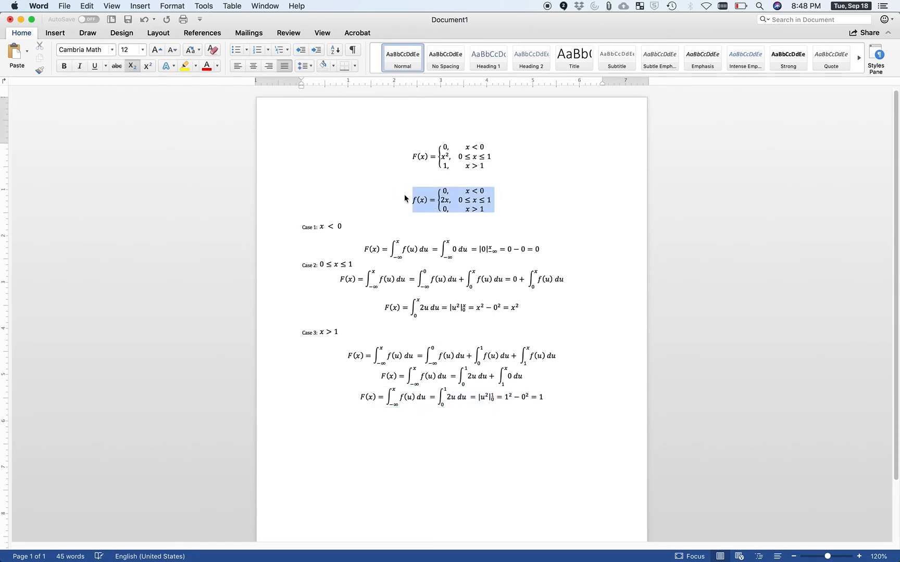
left_click(569, 400)
key("Return")
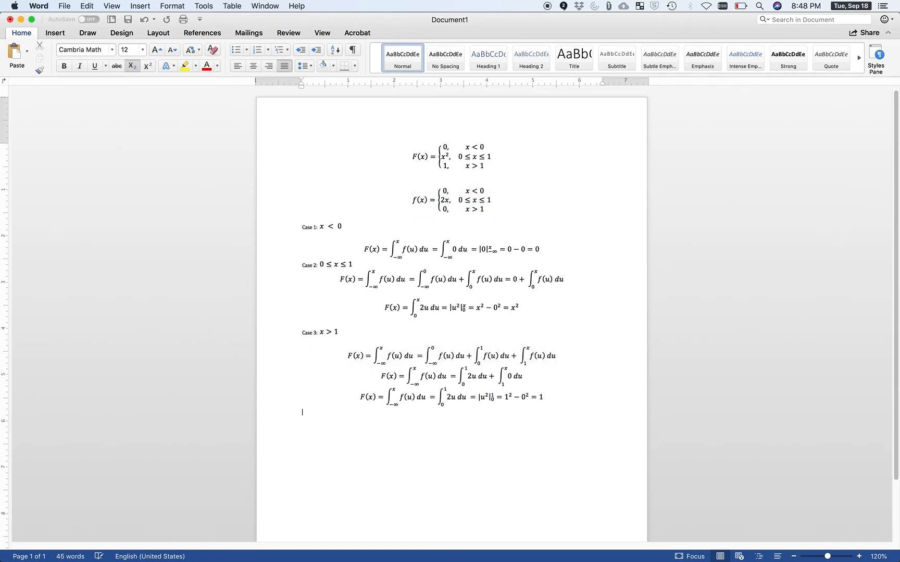
key("super+v")
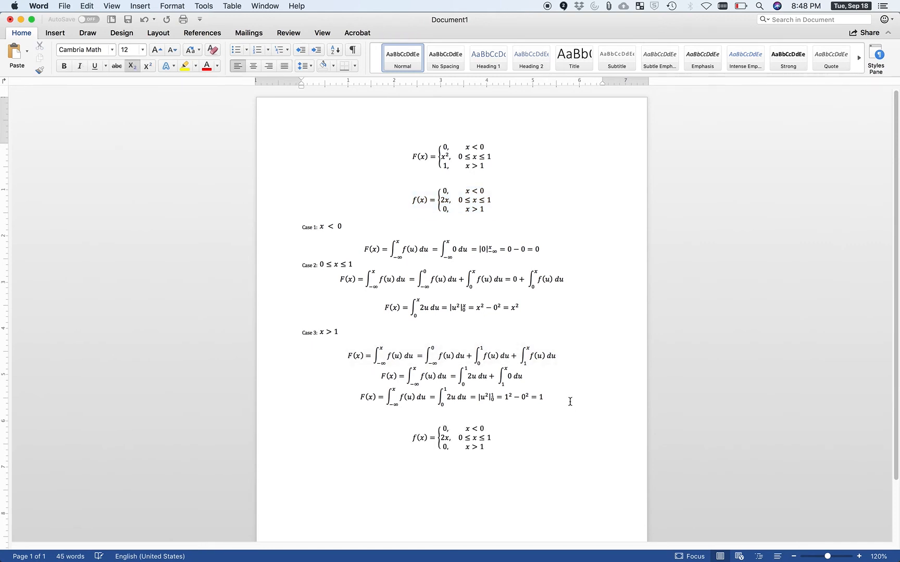
left_click(420, 437)
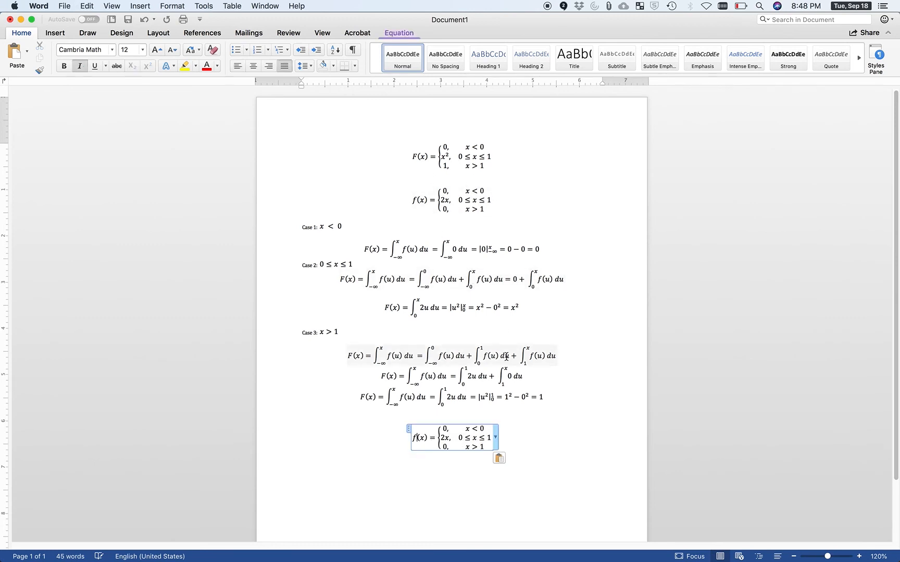
key("BackSpace")
type("F")
Step: Replace 2x with x^2 in the middle row of the copied piecewise F(x) definition
left_click(446, 430)
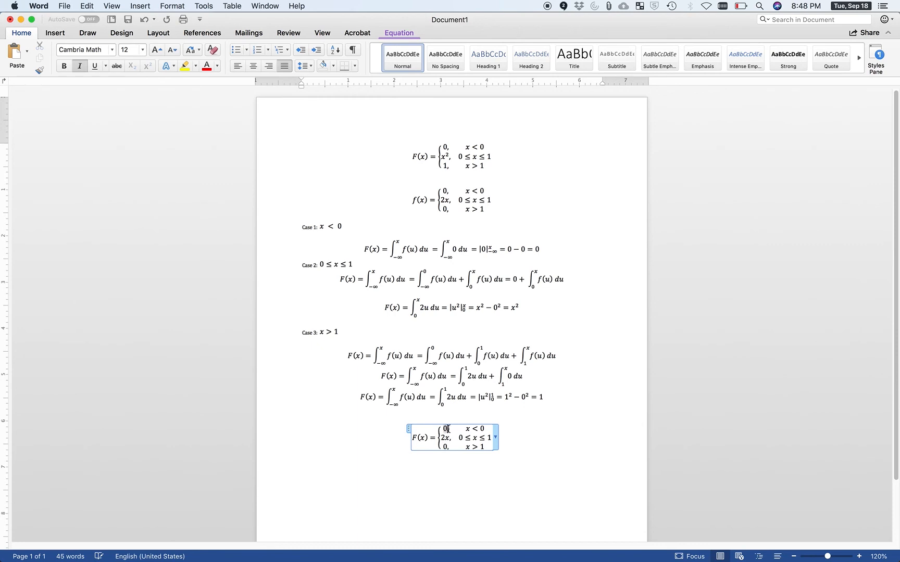
key("Delete")
type(",")
left_click(449, 438)
key("BackSpace")
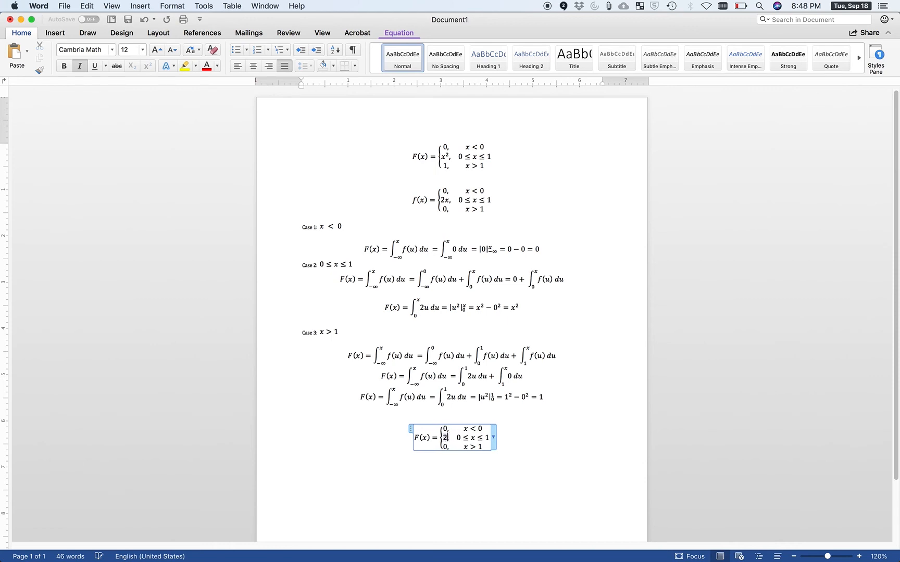
type("^2")
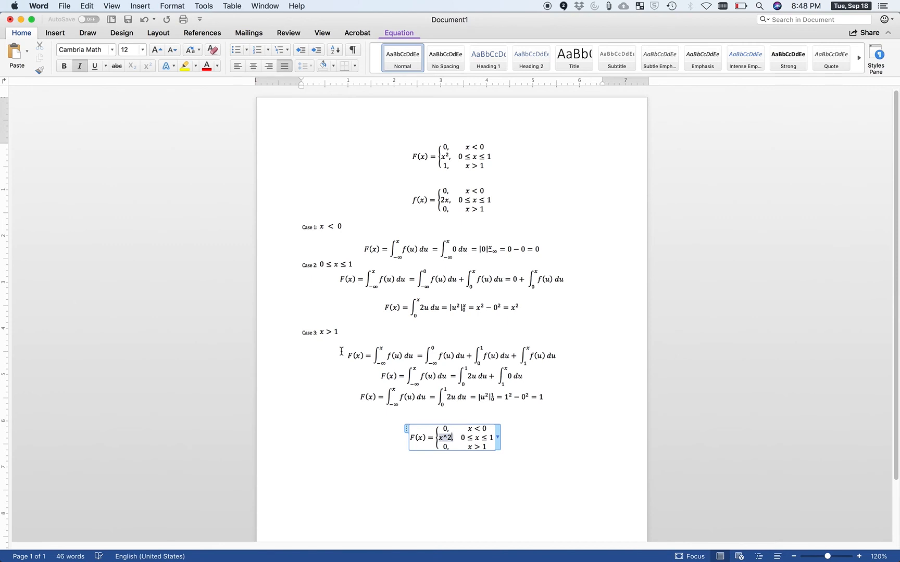
Step: Replace 0 with 1 in the x > 1 row of the copied piecewise F(x) definition
key("Down")
key("BackSpace")
key("BackSpace")
left_click(448, 447)
key("BackSpace")
left_click(513, 445)
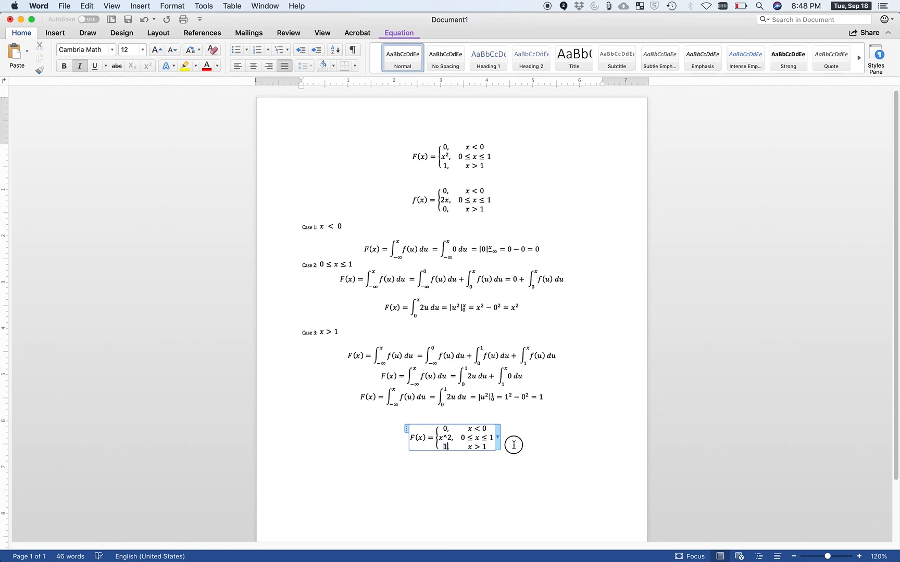
Step: Convert the final piecewise F(x) equation to Professional format and add a new line beneath it
left_click(477, 440)
left_click(498, 437)
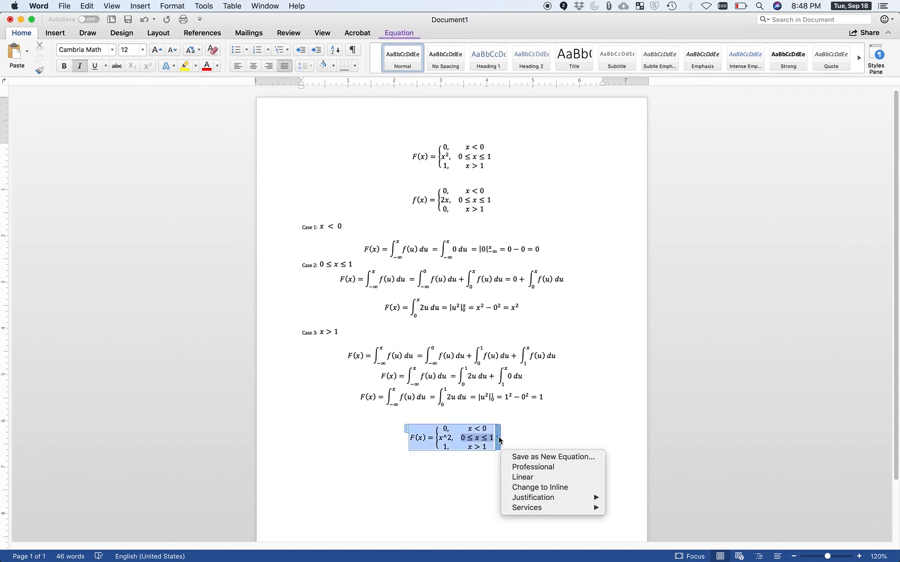
left_click(521, 467)
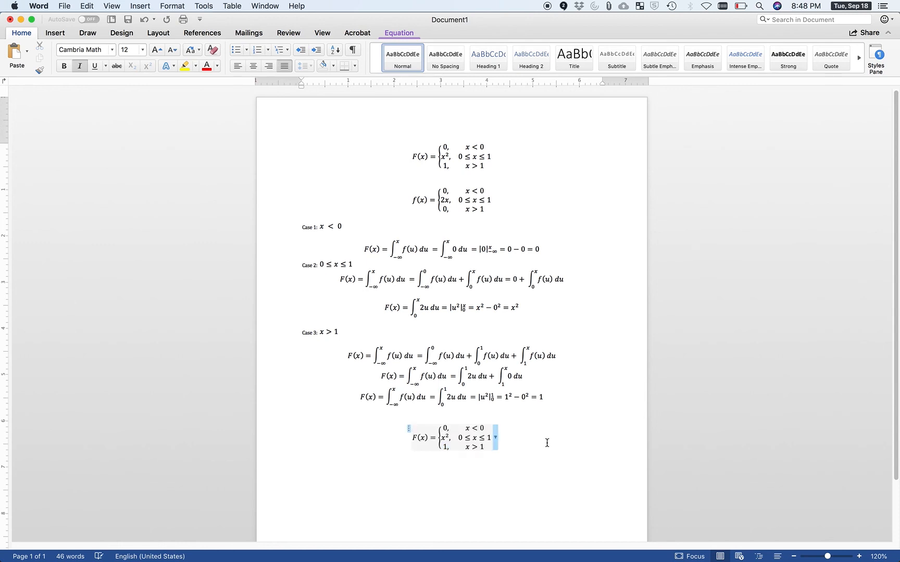
left_click(507, 437)
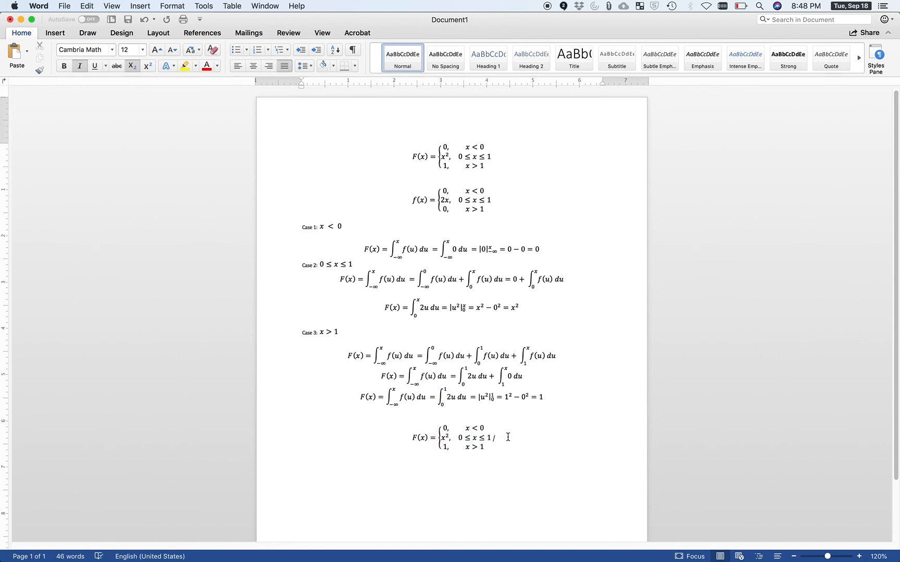
key("Return")
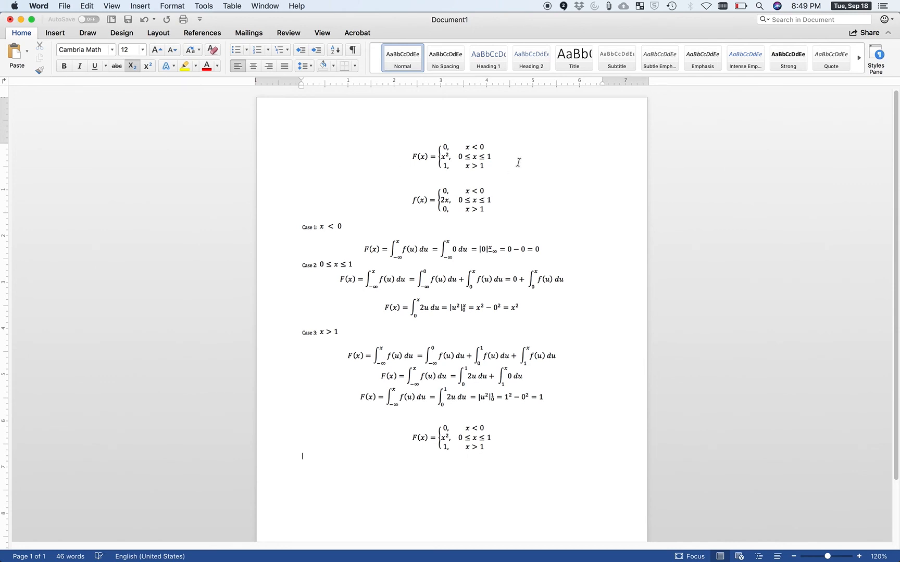
Step: Delete the original piecewise F(x) definition at the start of the document along with the empty line it leaves
left_click_drag(517, 159, 400, 154)
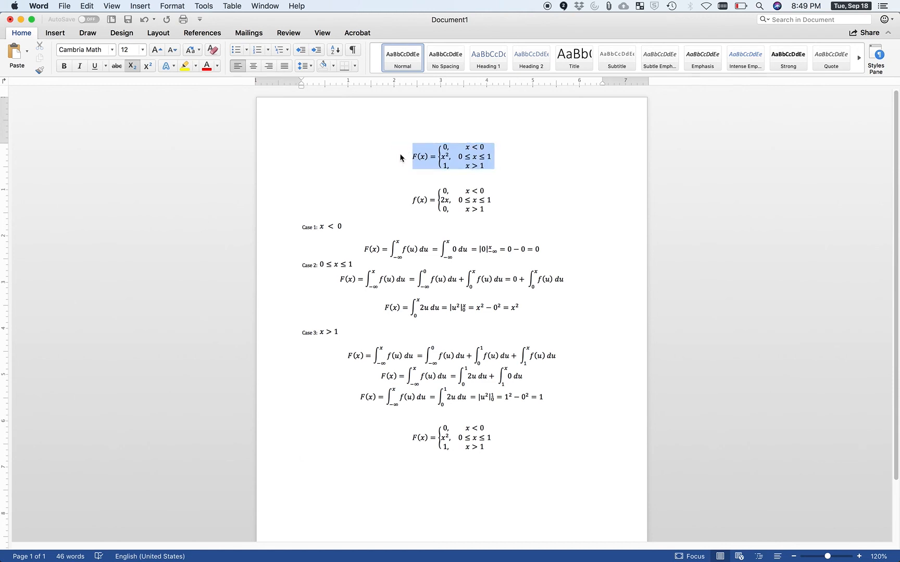
key("BackSpace")
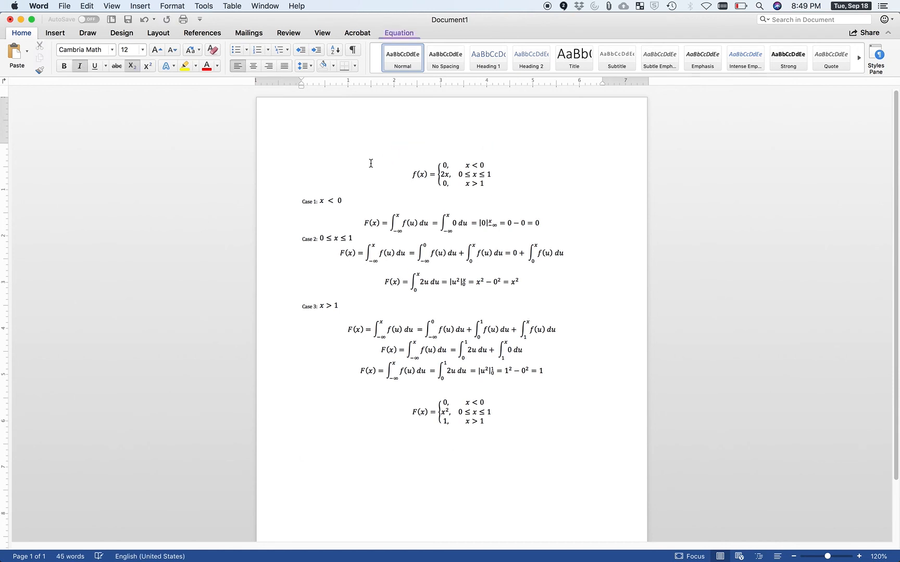
left_click(312, 151)
key("BackSpace")
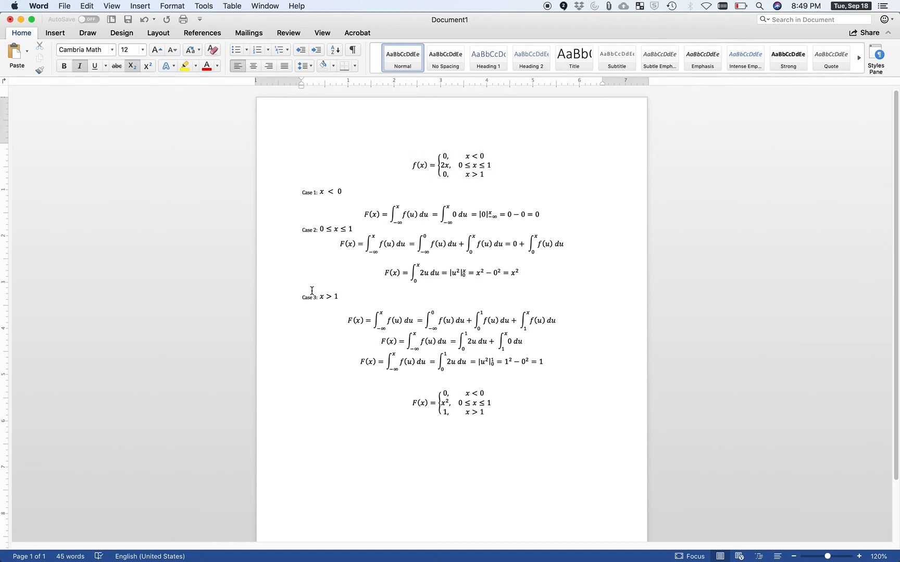
Step: Insert a blank line between the Case 1 equation and Case 2, and another above the final piecewise F(x)
left_click(566, 213)
key("Return")
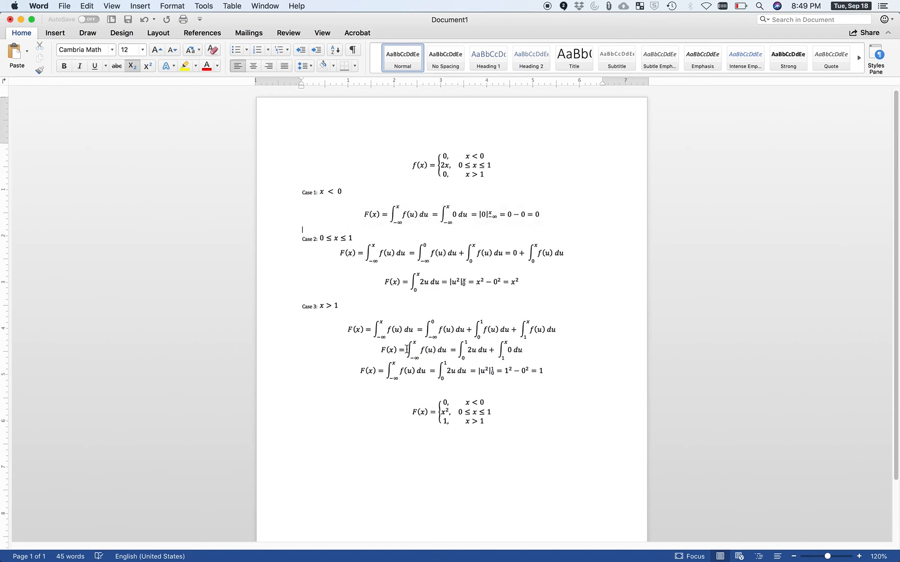
left_click(524, 388)
key("Return")
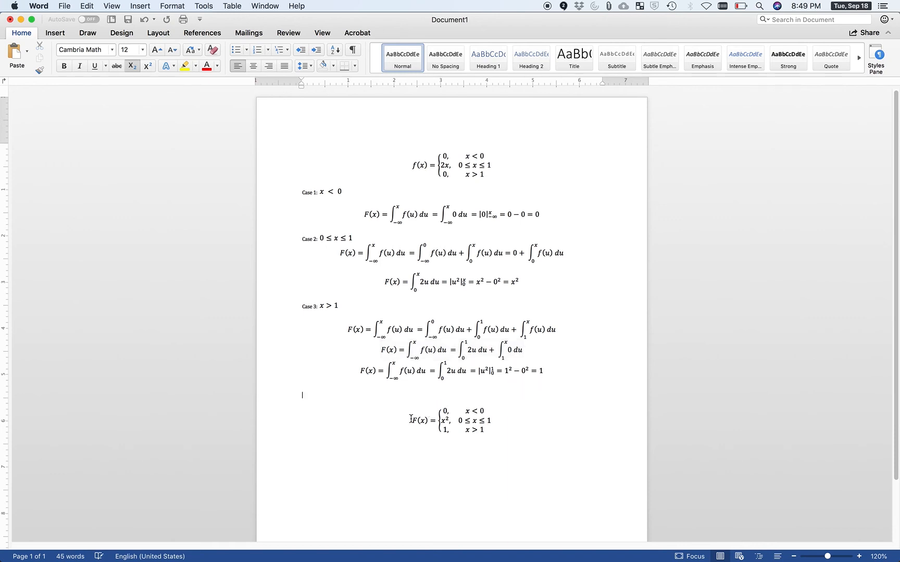
left_click_drag(411, 420, 520, 419)
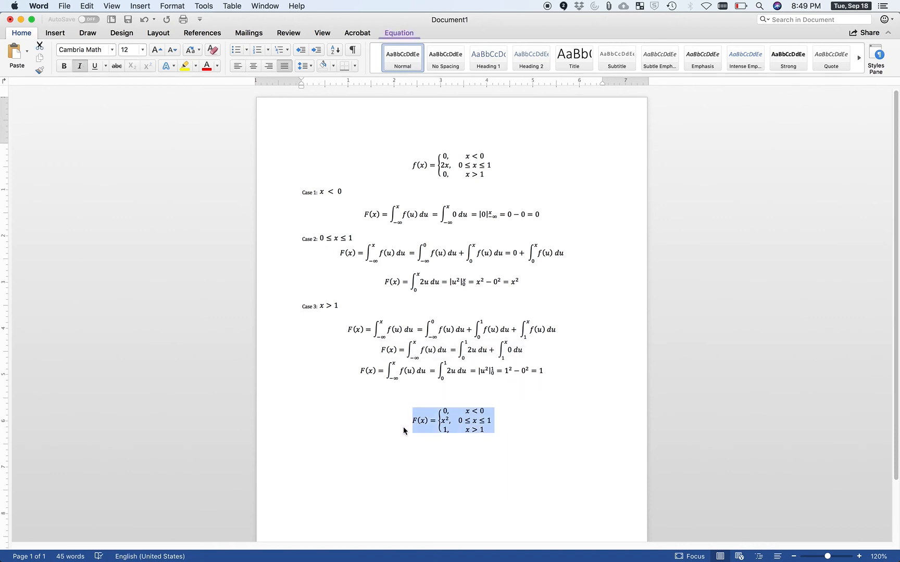
left_click(557, 423)
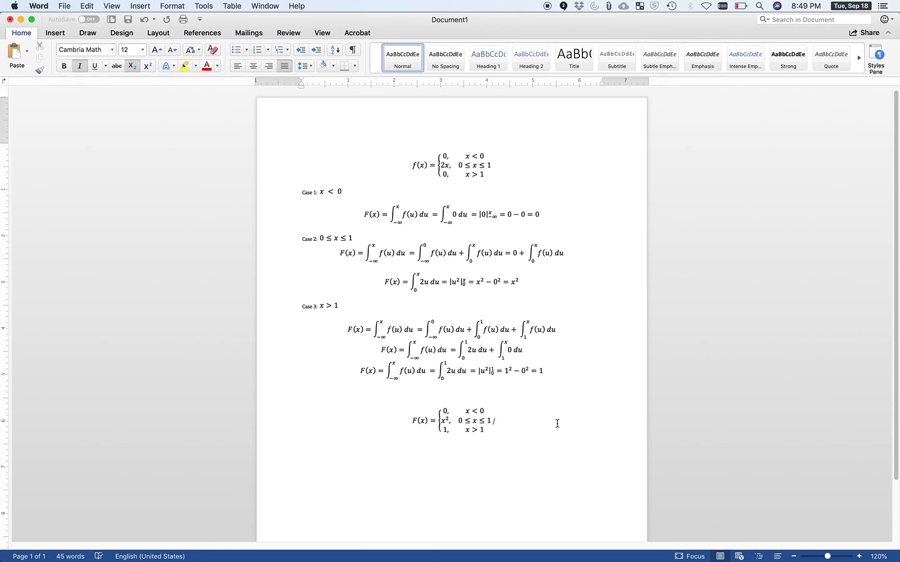